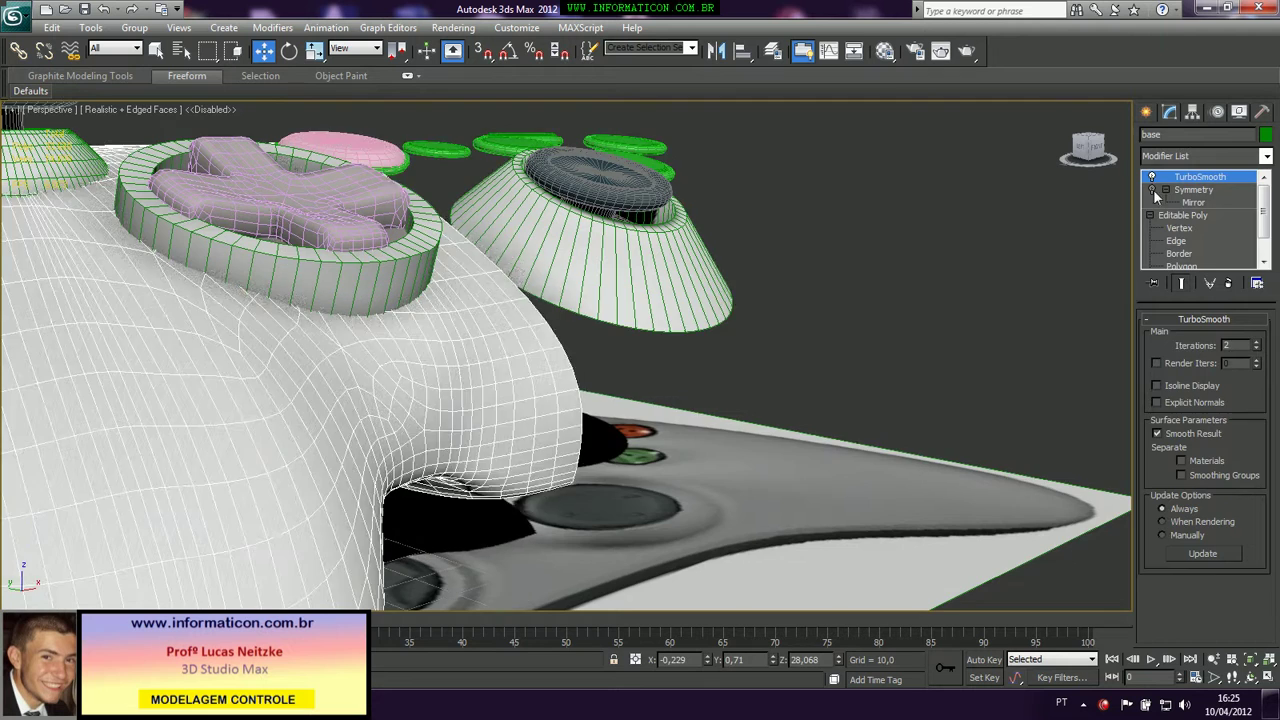
# Examine the smoothed controller model around the D-pad, analog sticks and face buttons from several angles
pyautogui.click(989, 185)
pyautogui.scroll(-10, 650, 215)
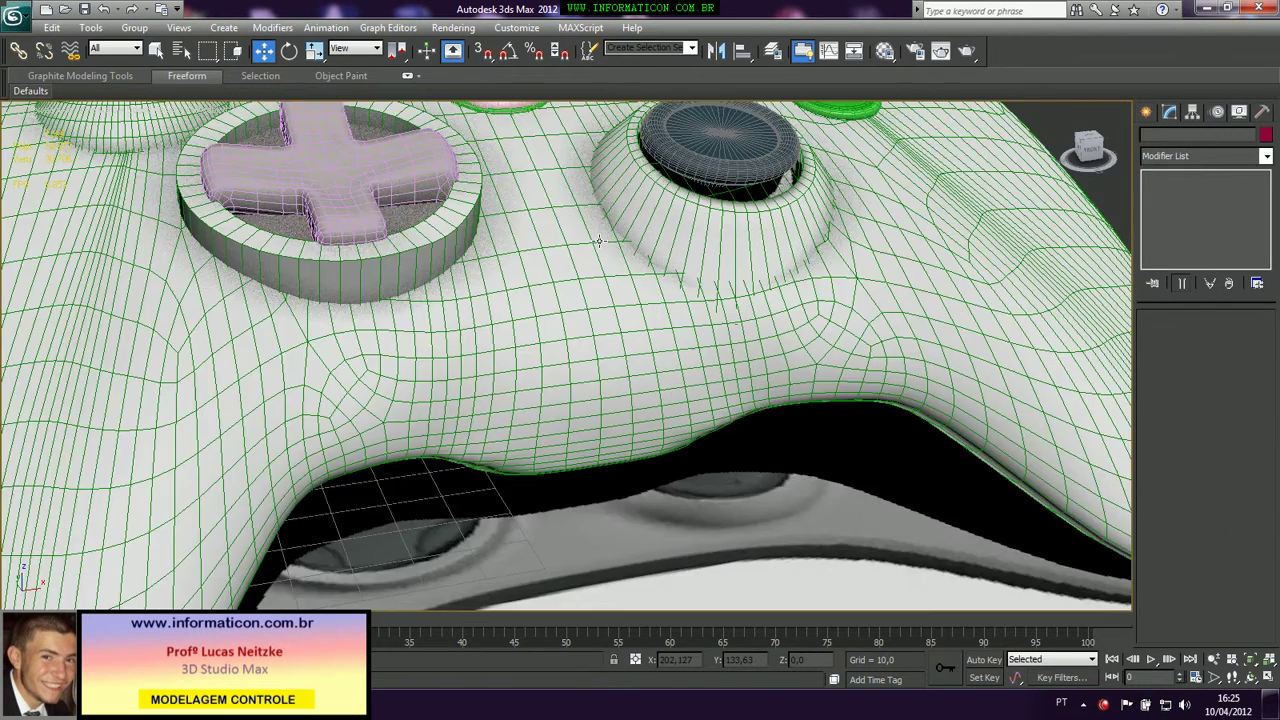
pyautogui.keyDown('alt'); pyautogui.moveTo(693, 197); pyautogui.dragTo(543, 280, button='middle'); pyautogui.keyUp('alt')
pyautogui.scroll(8, 787, 245)
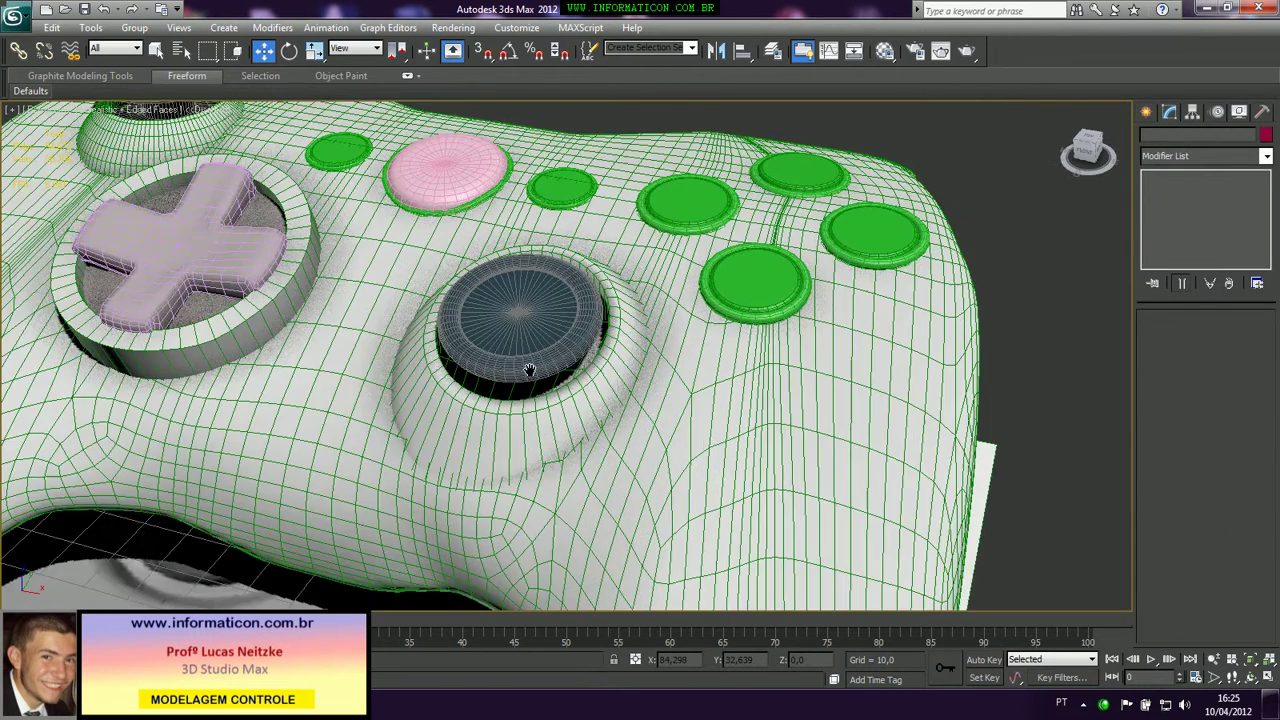
pyautogui.keyDown('alt'); pyautogui.moveTo(800, 193); pyautogui.dragTo(560, 430, button='middle'); pyautogui.keyUp('alt')
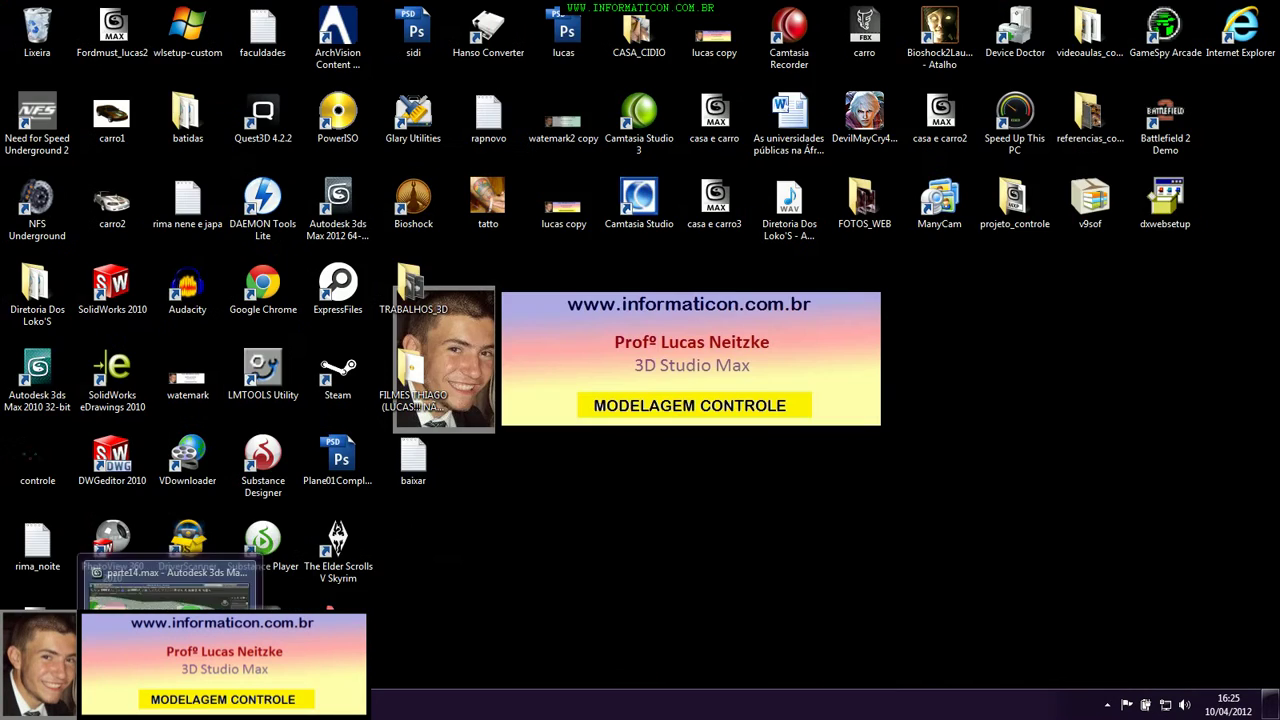
pyautogui.click(174, 703)
pyautogui.moveTo(820, 262); pyautogui.dragTo(718, 334, button='middle')
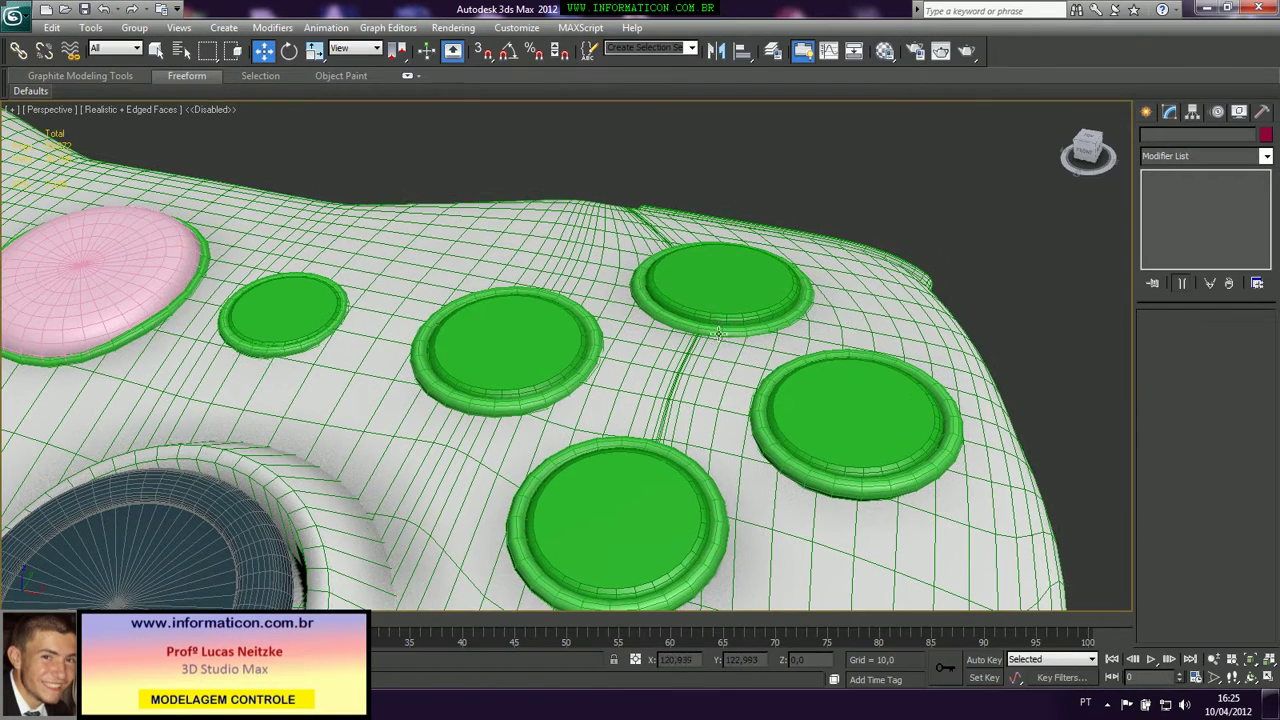
pyautogui.keyDown('alt'); pyautogui.moveTo(772, 184); pyautogui.dragTo(706, 297, button='middle'); pyautogui.keyUp('alt')
pyautogui.scroll(-4, 706, 297)
pyautogui.moveTo(532, 376); pyautogui.dragTo(548, 260, button='middle')
pyautogui.moveTo(450, 405); pyautogui.dragTo(320, 389, button='middle')
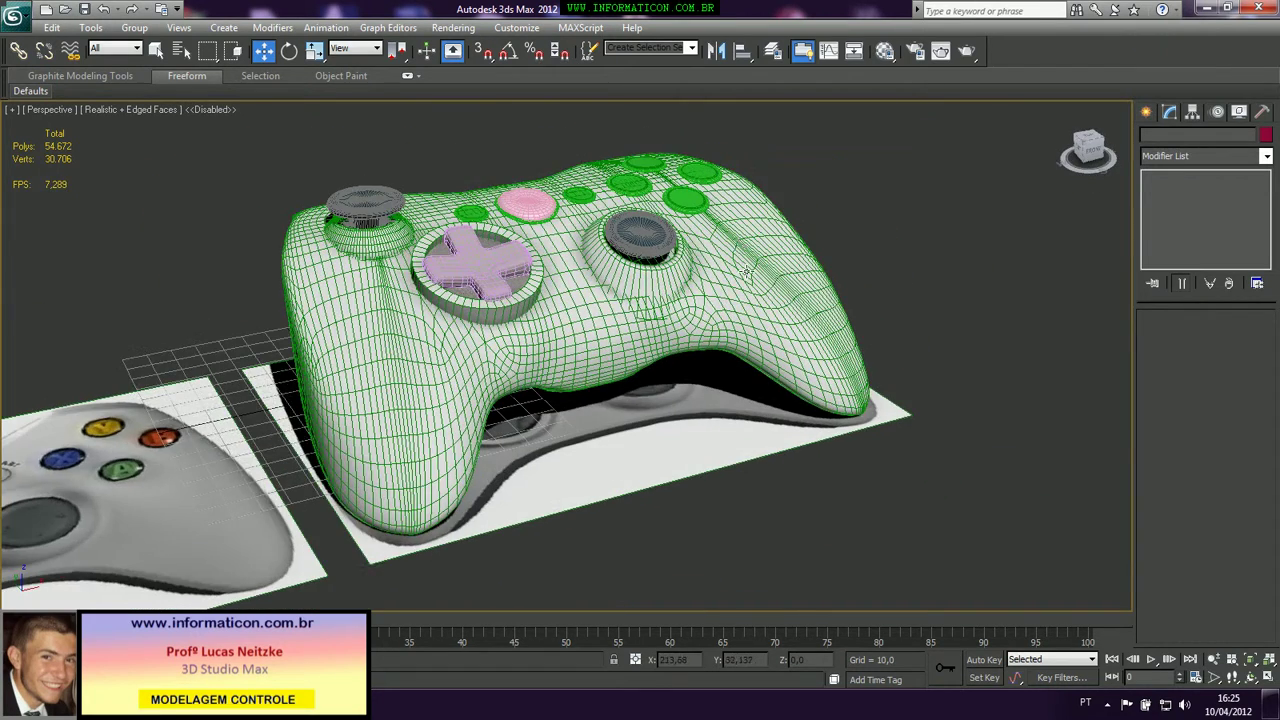
# Select the controller body and switch off its TurboSmooth and Symmetry modifiers to expose the low-poly half
pyautogui.click(395, 282)
pyautogui.click(880, 268)
pyautogui.click(540, 319)
pyautogui.press('q')
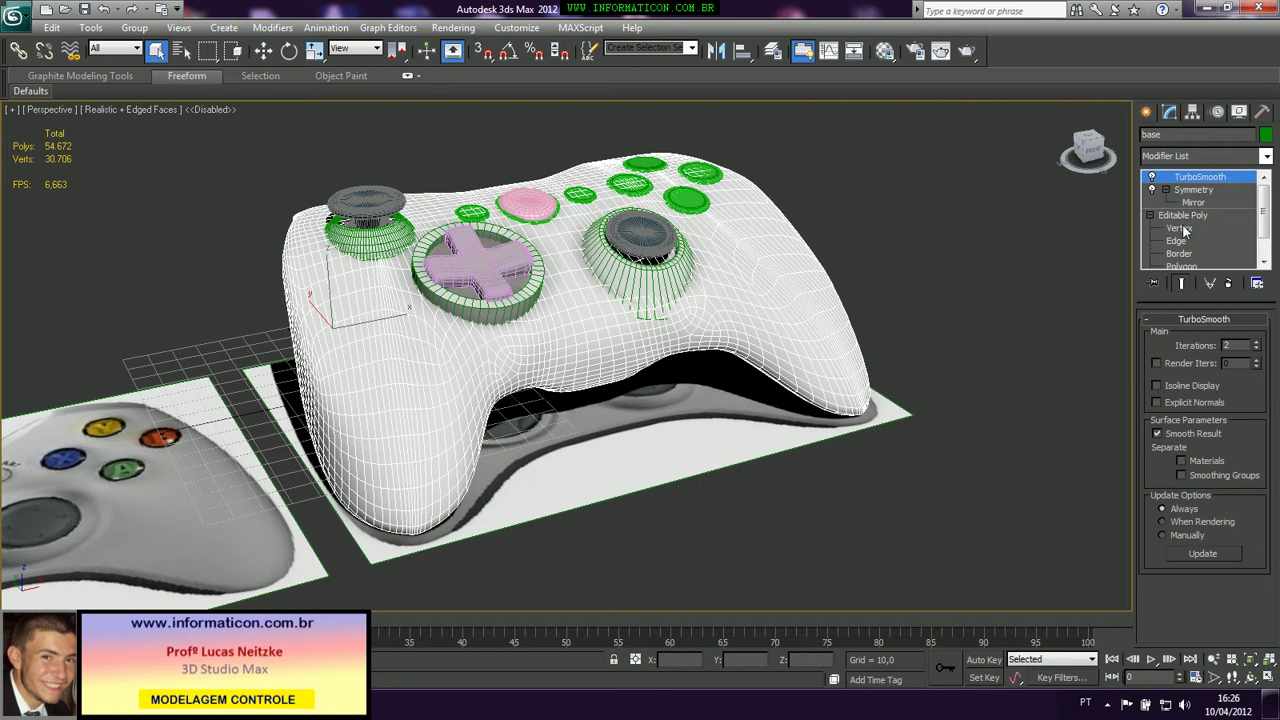
pyautogui.click(1152, 189)
pyautogui.keyDown('alt'); pyautogui.moveTo(592, 318); pyautogui.dragTo(572, 388, button='middle'); pyautogui.keyUp('alt')
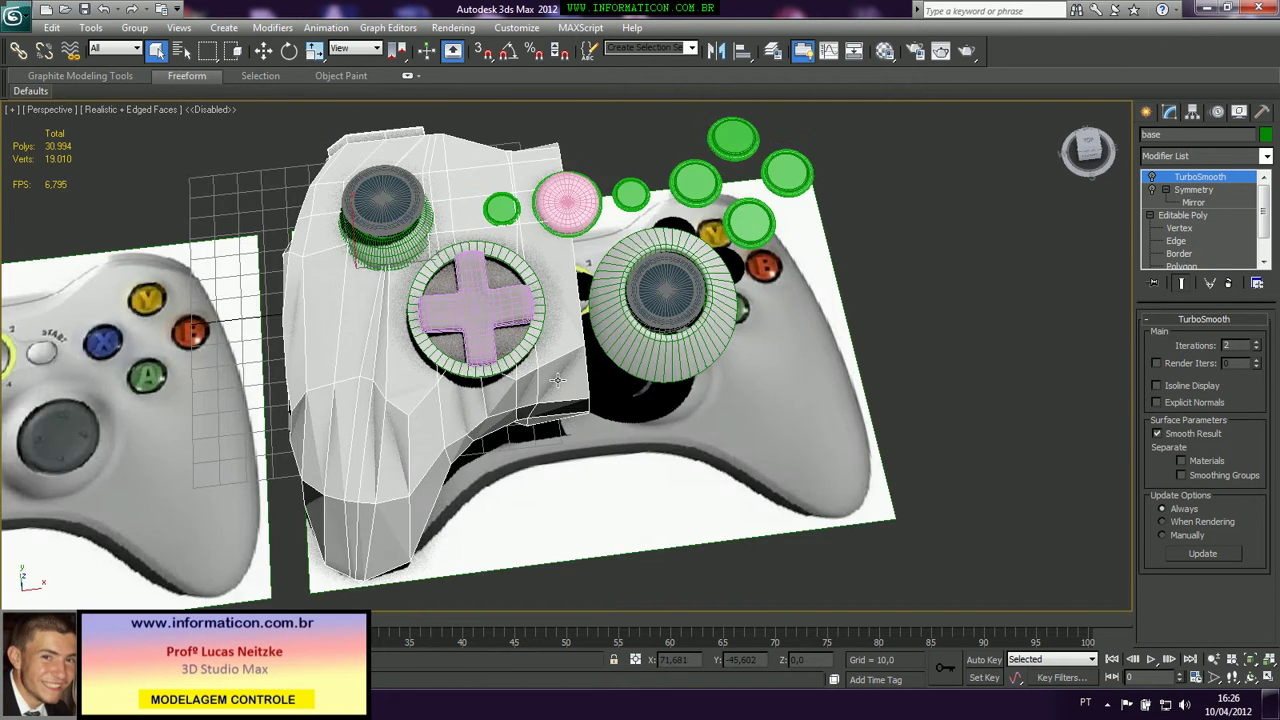
pyautogui.scroll(2, 455, 267)
pyautogui.scroll(-3, 455, 267)
pyautogui.keyDown('alt'); pyautogui.moveTo(455, 267); pyautogui.dragTo(313, 301, button='middle'); pyautogui.keyUp('alt')
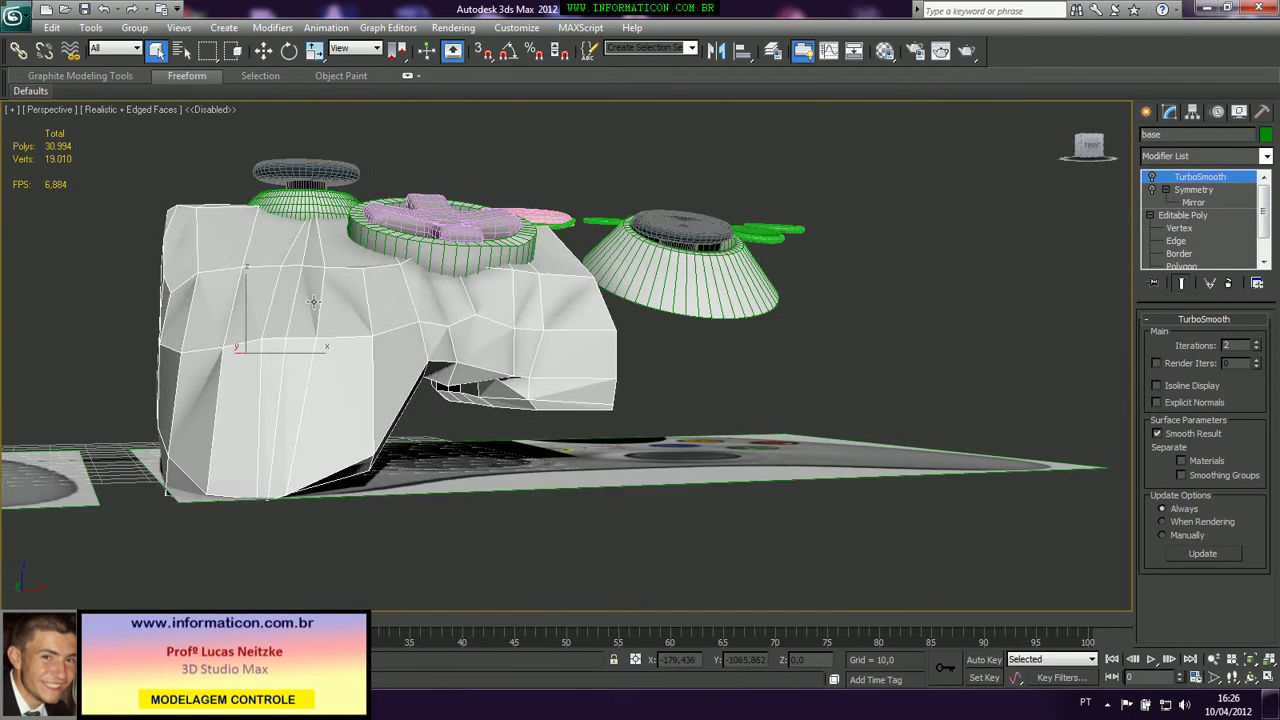
# Enter edge editing on the controller body and turn off soft selection
pyautogui.click(1178, 240)
pyautogui.click(320, 313)
pyautogui.click(1156, 319)
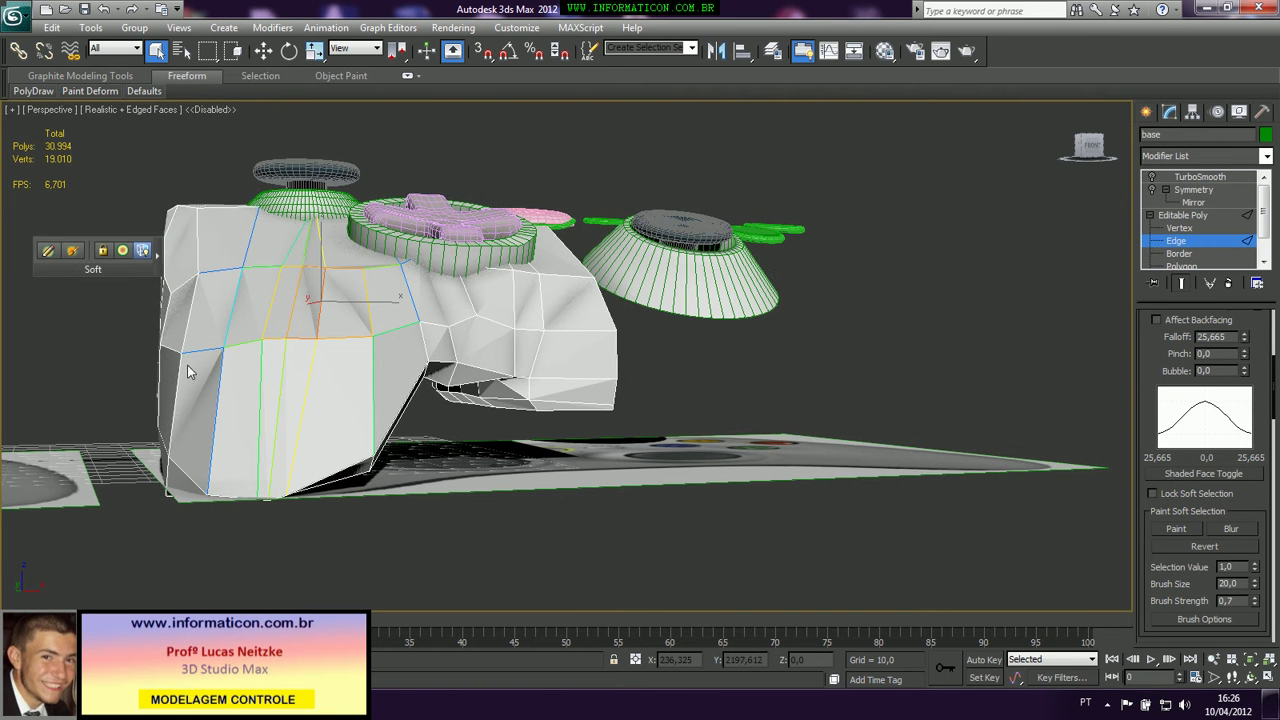
pyautogui.click(1175, 324)
pyautogui.click(1131, 349)
pyautogui.moveTo(1154, 360); pyautogui.dragTo(1154, 398)
pyautogui.click(1161, 328)
# Select the vertical edge loop running down the front of the grip and remove it together with its vertices
pyautogui.click(320, 313)
pyautogui.scroll(3, 1255, 400)
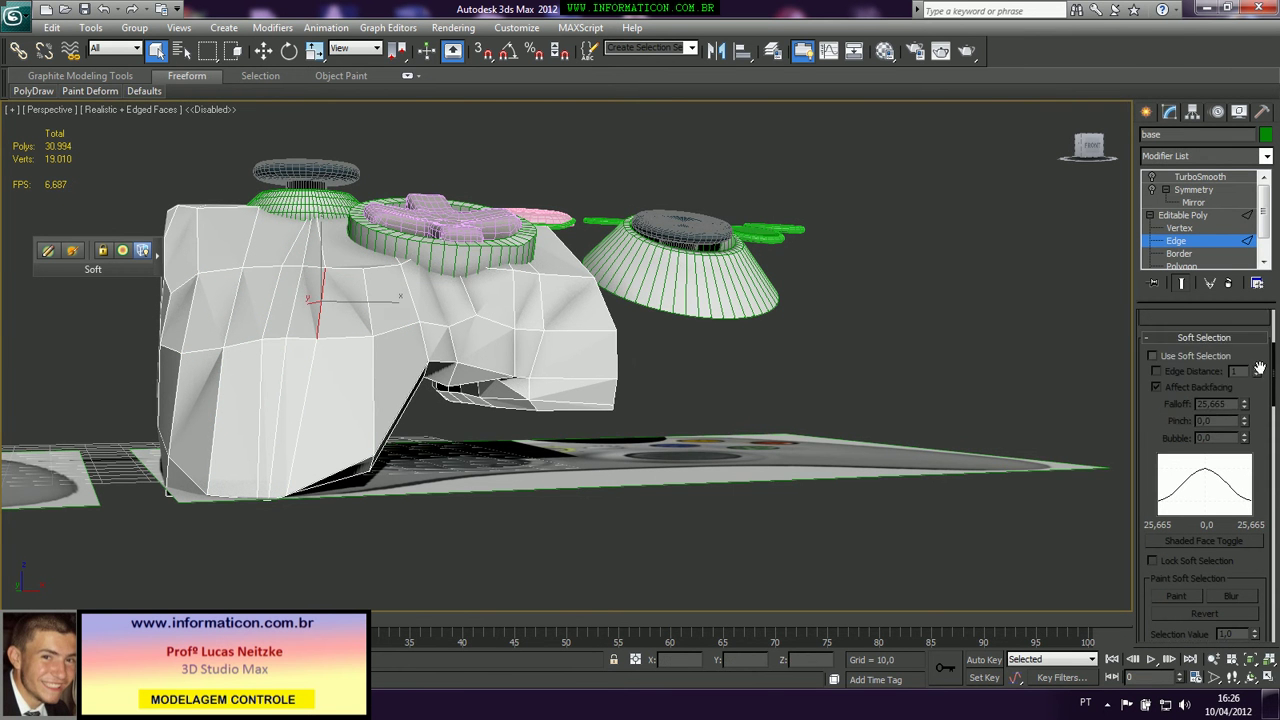
pyautogui.click(1240, 421)
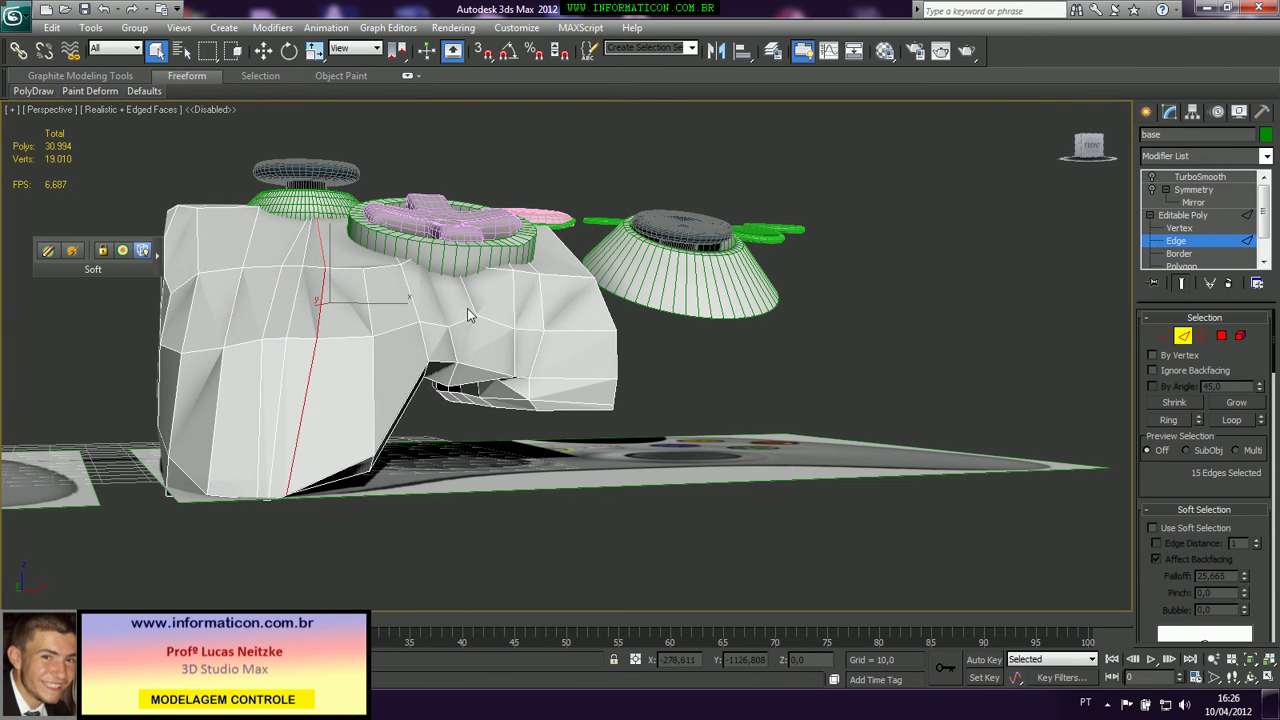
pyautogui.scroll(-3, 469, 311)
pyautogui.keyDown('alt'); pyautogui.moveTo(469, 311); pyautogui.dragTo(631, 329, button='middle'); pyautogui.keyUp('alt')
pyautogui.moveTo(449, 310); pyautogui.dragTo(489, 423, button='middle')
pyautogui.scroll(3, 489, 423)
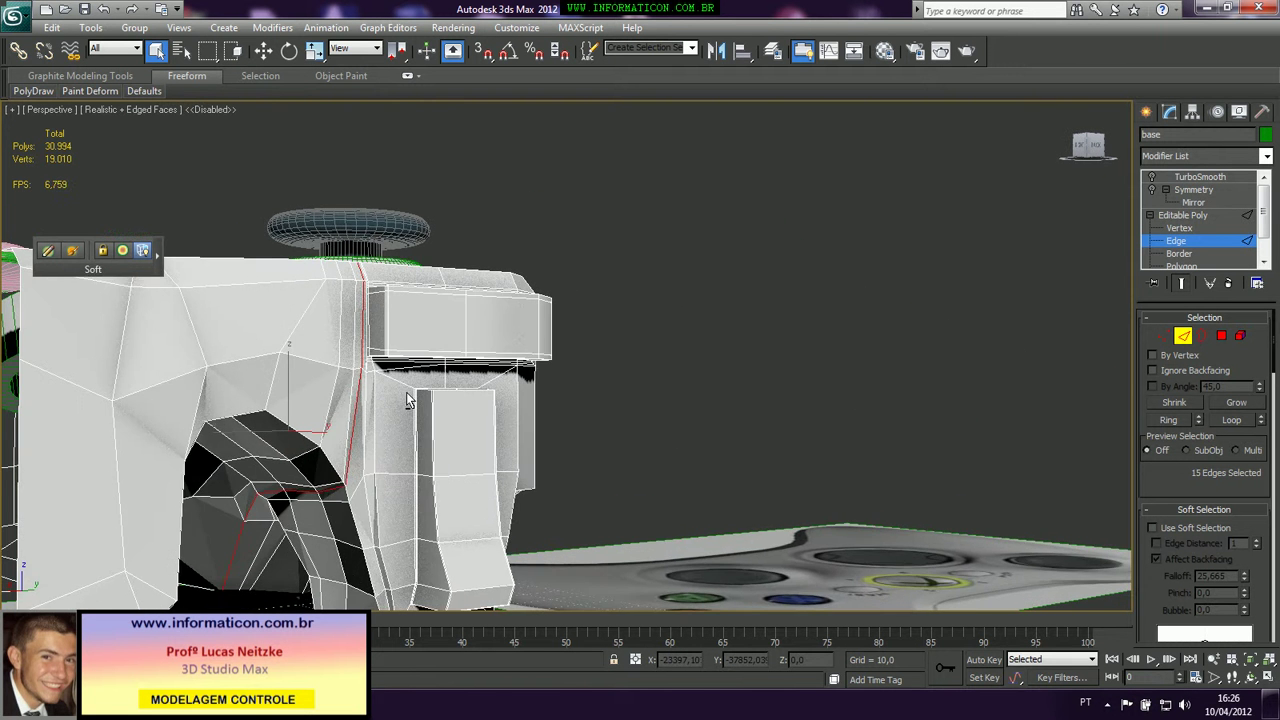
pyautogui.scroll(3, 407, 400)
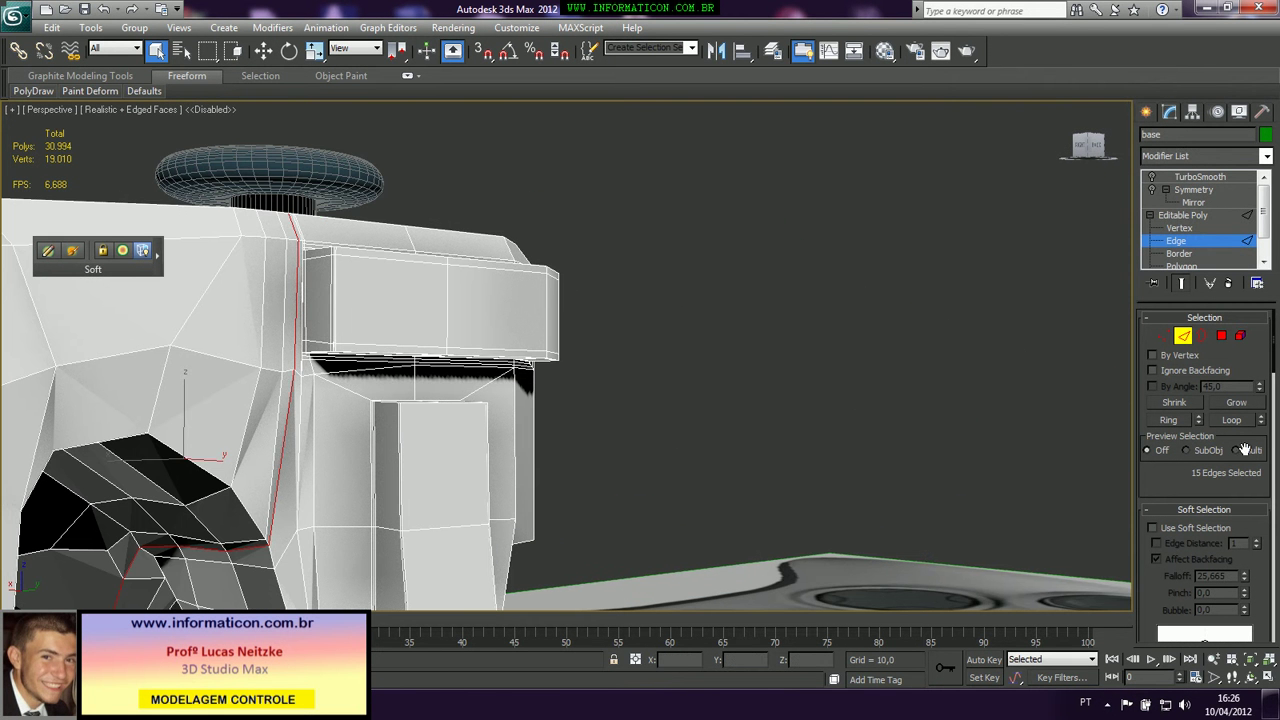
pyautogui.click(1162, 511)
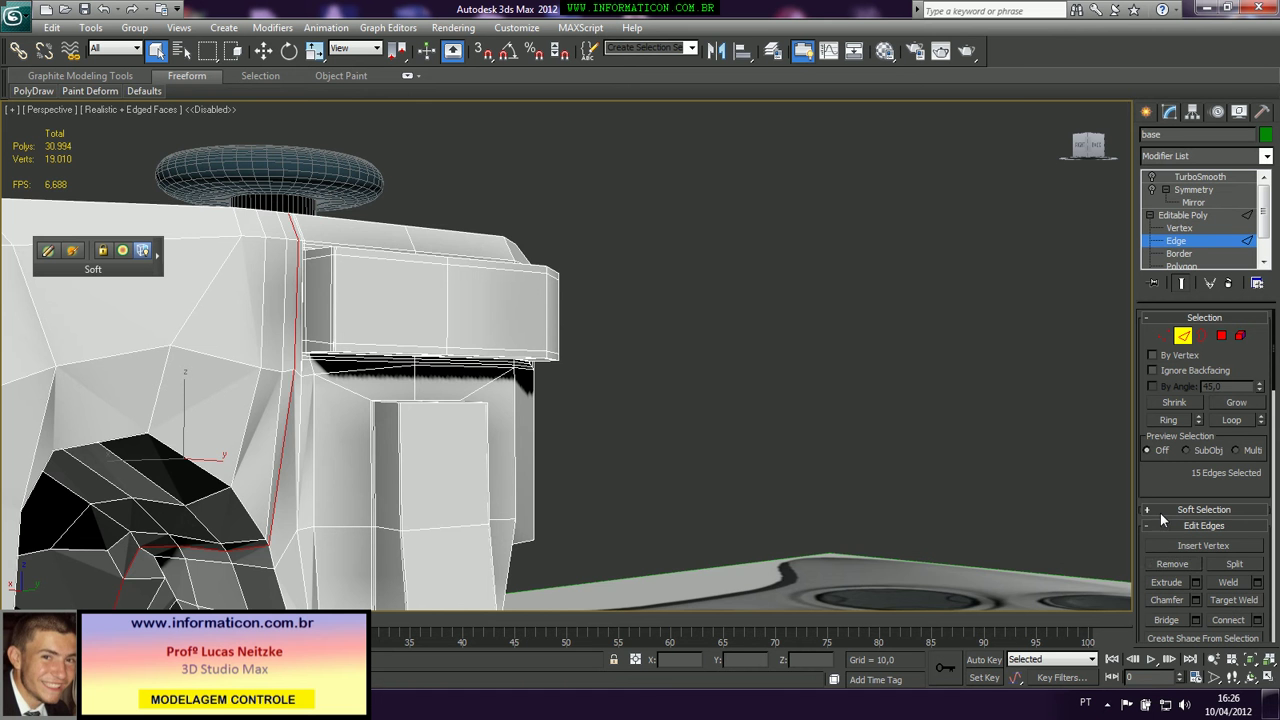
pyautogui.keyDown('ctrl'); pyautogui.click(1174, 564); pyautogui.keyUp('ctrl')
pyautogui.keyDown('alt'); pyautogui.moveTo(833, 404); pyautogui.dragTo(294, 400, button='middle'); pyautogui.keyUp('alt')
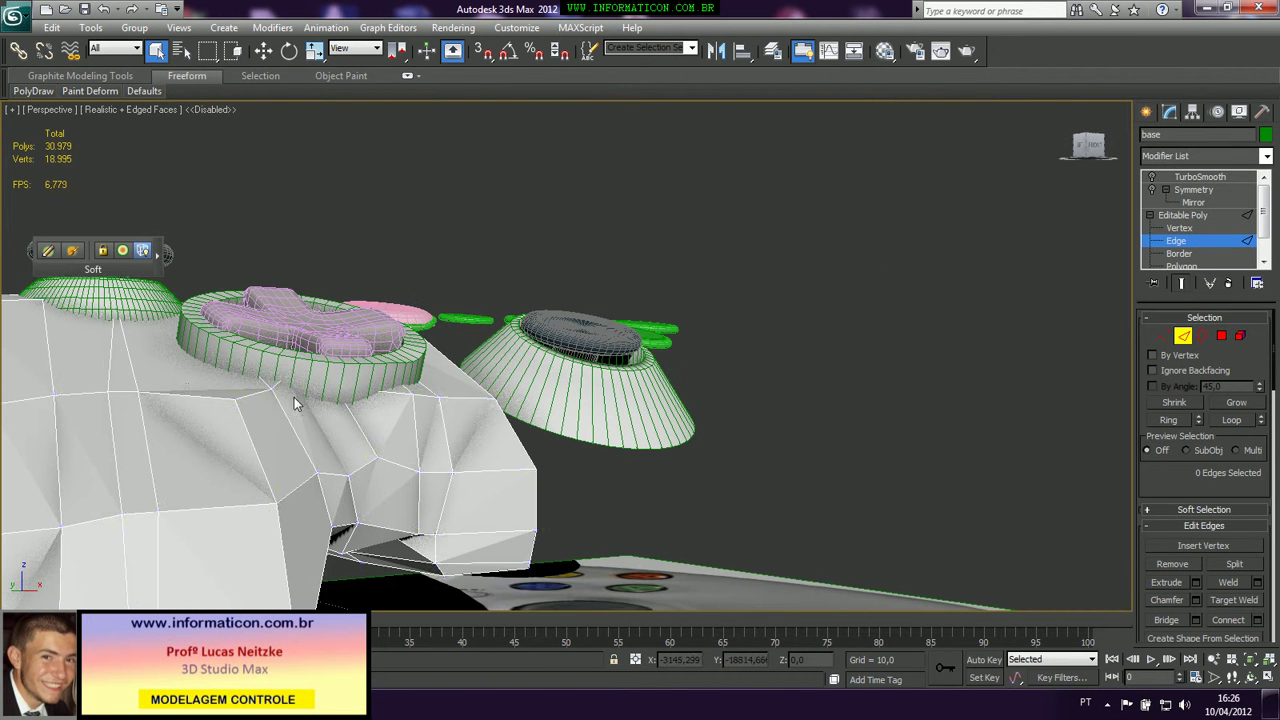
# Switch to vertex editing and move the body vertex just below the front of the D-pad ring
pyautogui.click(1165, 337)
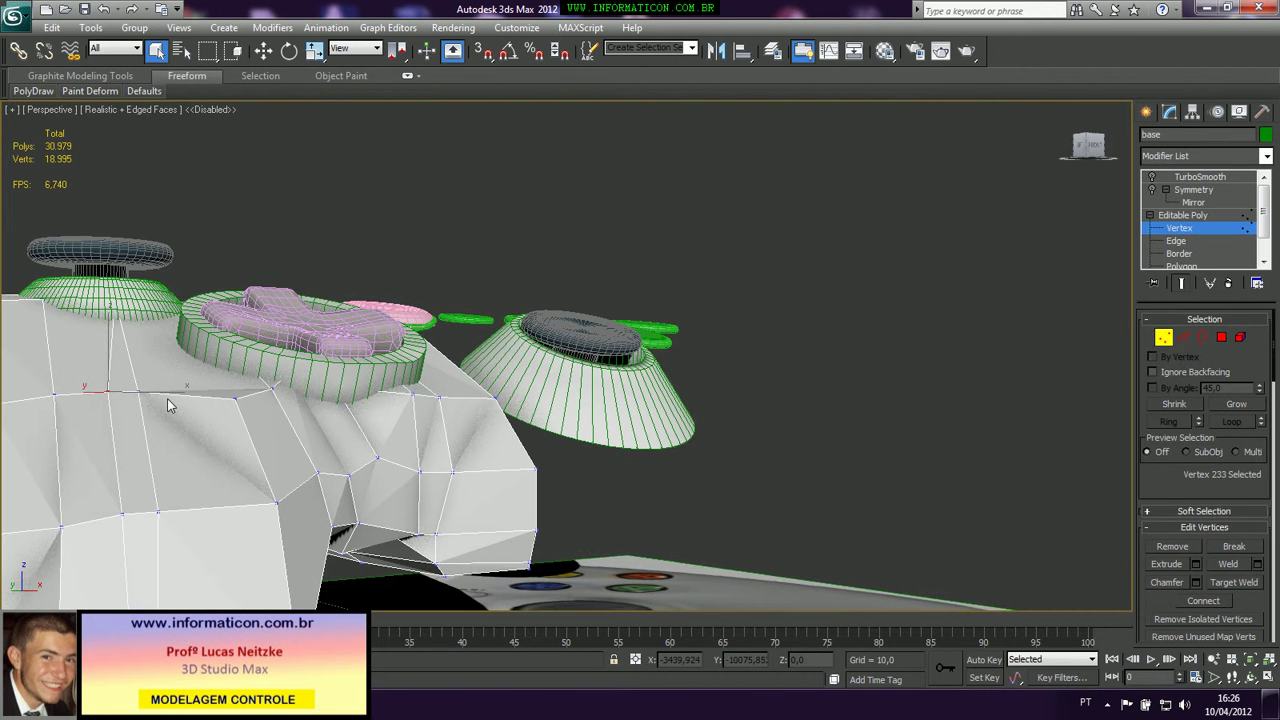
pyautogui.click(245, 400)
pyautogui.keyDown('alt'); pyautogui.moveTo(245, 400); pyautogui.dragTo(218, 423, button='middle'); pyautogui.keyUp('alt')
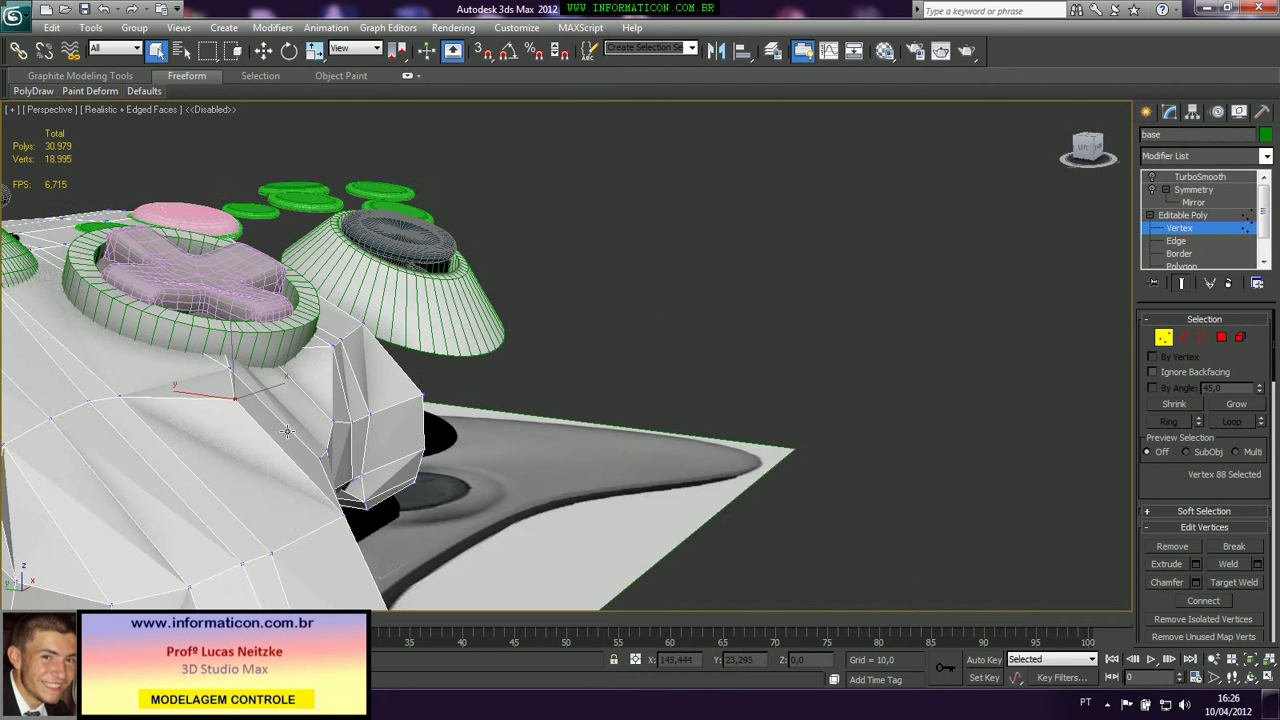
pyautogui.press('F3')
pyautogui.press('F3')
pyautogui.press('F4')
pyautogui.press('F4')
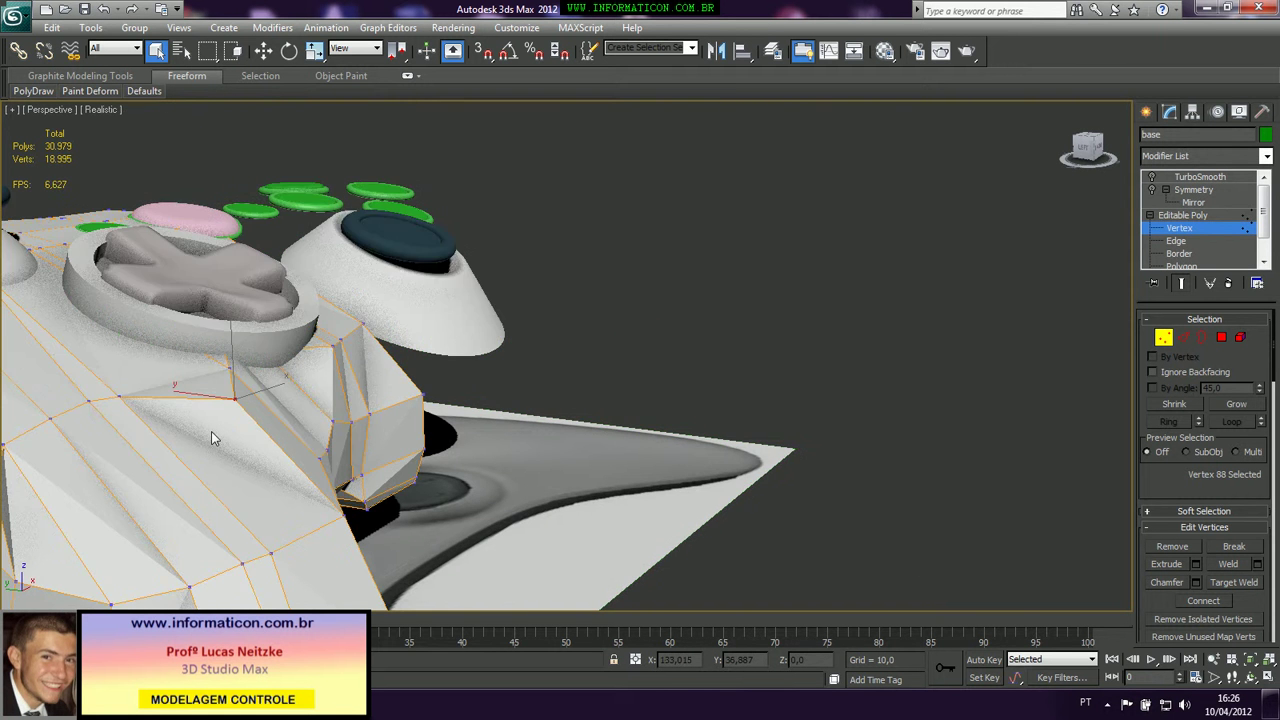
pyautogui.press('F3')
pyautogui.press('F3')
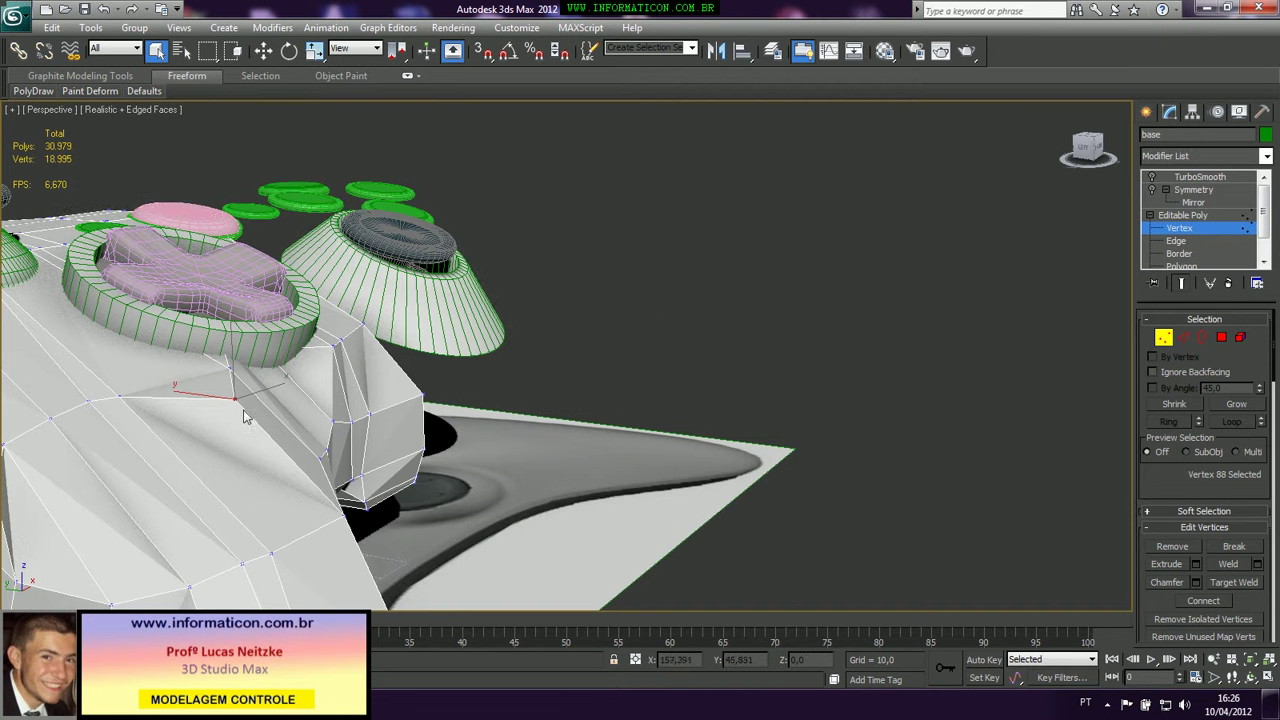
pyautogui.press('w')
pyautogui.moveTo(206, 393); pyautogui.dragTo(168, 346)
pyautogui.keyDown('alt'); pyautogui.moveTo(168, 346); pyautogui.dragTo(418, 465, button='middle'); pyautogui.keyUp('alt')
# Select the neighbouring vertex hidden beneath the front of the D-pad ring and reposition it
pyautogui.press('F3')
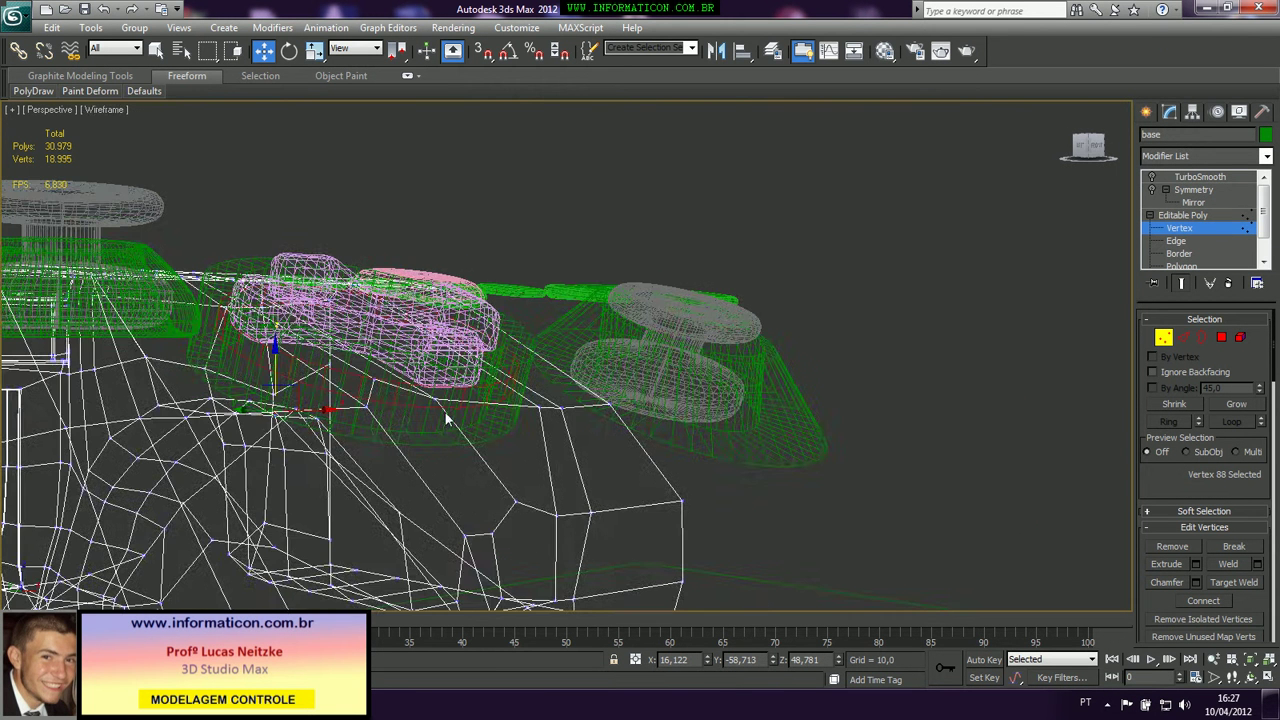
pyautogui.click(433, 388)
pyautogui.press('F3')
pyautogui.moveTo(435, 369)
pyautogui.mouseDown()
pyautogui.moveTo(439, 346)
pyautogui.moveTo(436, 361)
pyautogui.mouseUp()
pyautogui.keyDown('alt'); pyautogui.moveTo(436, 362); pyautogui.dragTo(430, 390, button='middle'); pyautogui.keyUp('alt')
pyautogui.moveTo(426, 384); pyautogui.dragTo(451, 412)
pyautogui.moveTo(451, 412)
pyautogui.keyDown('alt'); pyautogui.mouseDown(button='middle')
pyautogui.moveTo(471, 444)
pyautogui.moveTo(398, 363)
pyautogui.moveTo(457, 380)
pyautogui.moveTo(350, 428)
pyautogui.moveTo(427, 447)
pyautogui.mouseUp(button='middle'); pyautogui.keyUp('alt')
# Try moving another vertex under the D-pad ring, then undo the last two moves
pyautogui.press('F3')
pyautogui.click(408, 405)
pyautogui.press('F3')
pyautogui.moveTo(405, 402); pyautogui.dragTo(437, 430)
pyautogui.moveTo(434, 380); pyautogui.dragTo(437, 397)
pyautogui.hotkey('ctrl', 'z')
pyautogui.hotkey('ctrl', 'z')
# Adjust the selected vertex at the front edge of the D-pad ring to even out the body surface
pyautogui.keyDown('alt'); pyautogui.moveTo(390, 408); pyautogui.dragTo(391, 469, button='middle'); pyautogui.keyUp('alt')
pyautogui.moveTo(416, 396); pyautogui.dragTo(421, 399)
pyautogui.keyDown('alt'); pyautogui.moveTo(452, 480); pyautogui.dragTo(420, 430, button='middle'); pyautogui.keyUp('alt')
pyautogui.moveTo(429, 421); pyautogui.dragTo(480, 480)
pyautogui.keyDown('alt'); pyautogui.moveTo(480, 480); pyautogui.dragTo(448, 507, button='middle'); pyautogui.keyUp('alt')
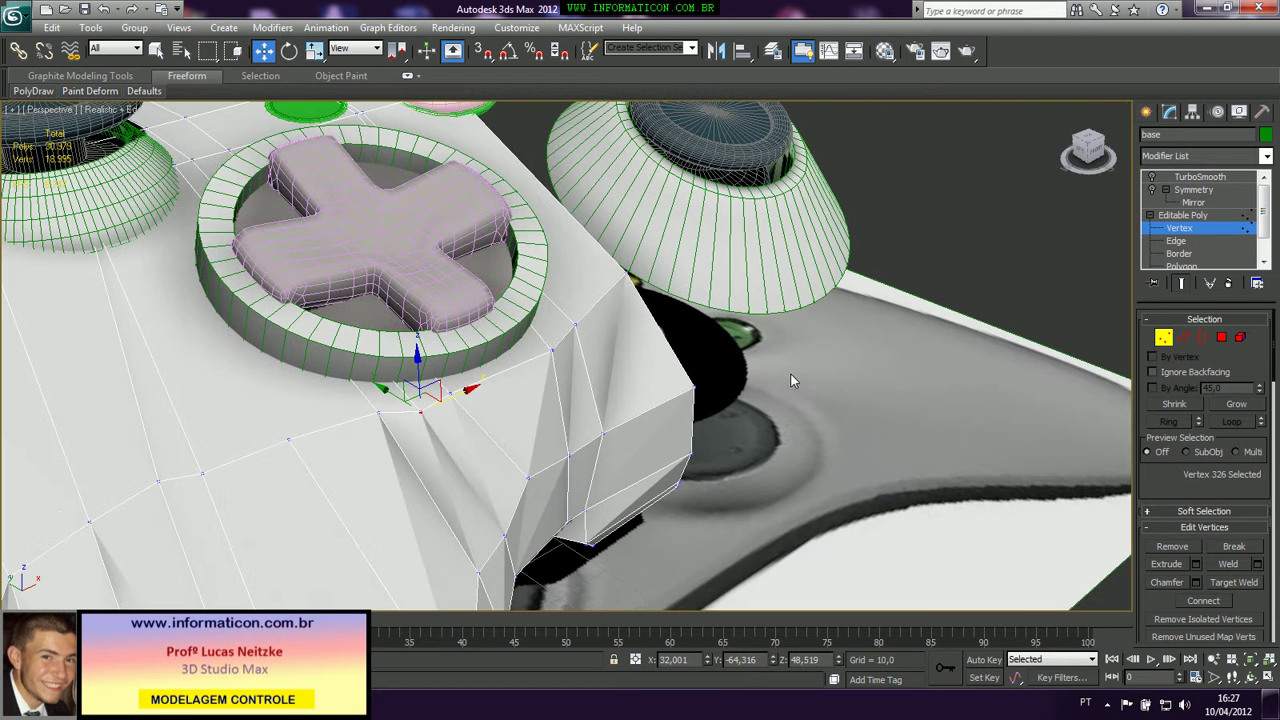
# Switch to edge editing and select the whole edge loop that passes under the D-pad ring
pyautogui.click(1185, 340)
pyautogui.click(414, 400)
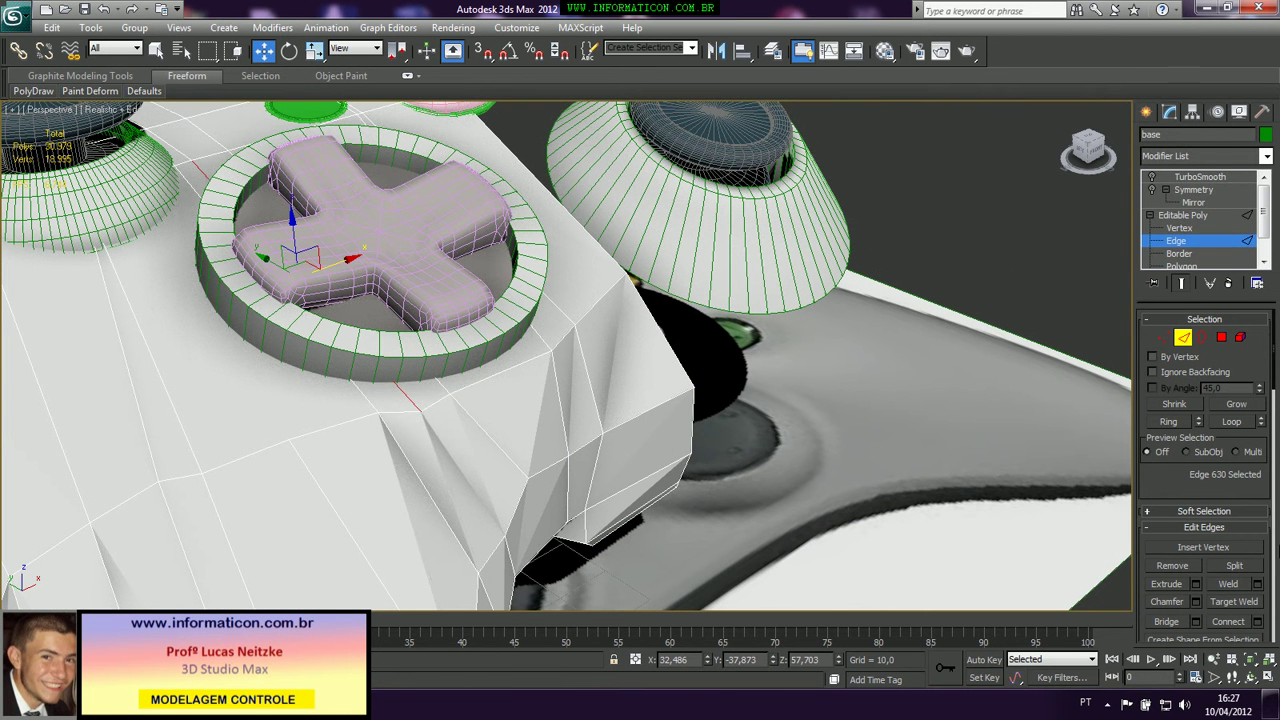
pyautogui.click(1231, 421)
pyautogui.scroll(-4, 420, 430)
pyautogui.keyDown('alt'); pyautogui.moveTo(420, 430); pyautogui.dragTo(675, 300, button='middle'); pyautogui.keyUp('alt')
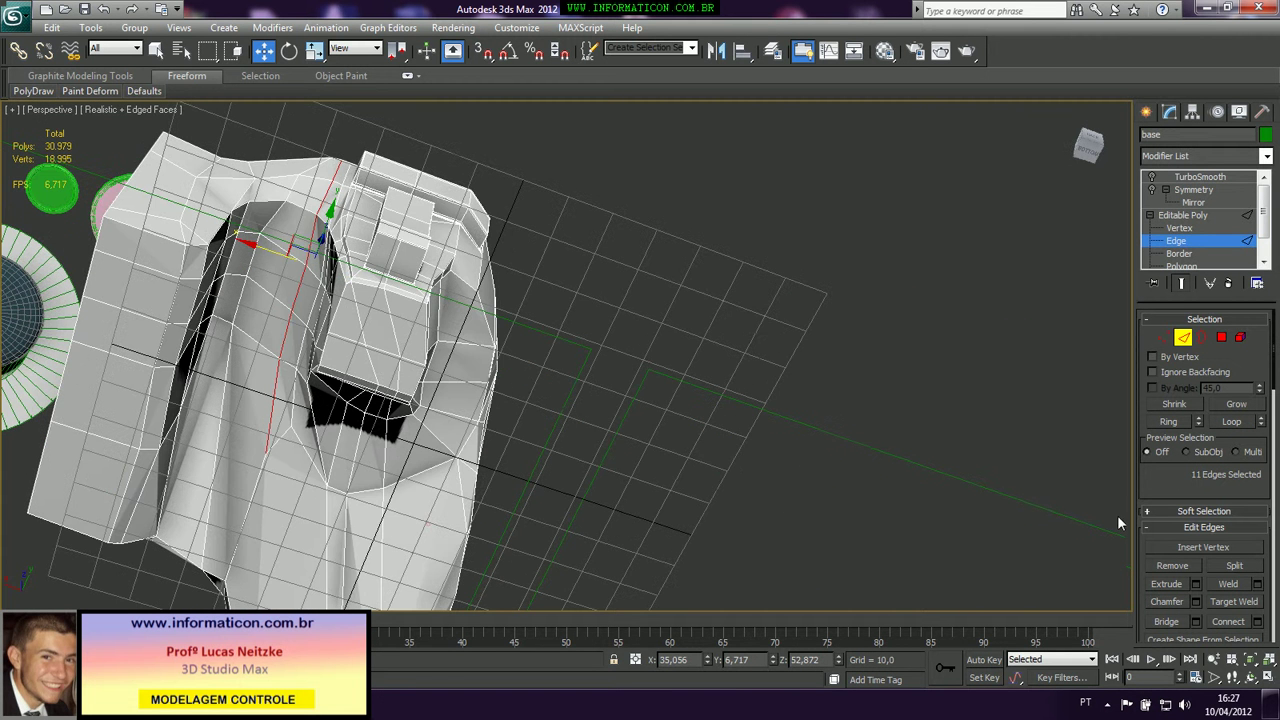
# Try removing the entire selected edge loop and undo the removal
pyautogui.click(1172, 566)
pyautogui.keyDown('alt'); pyautogui.moveTo(458, 262); pyautogui.dragTo(430, 370, button='middle'); pyautogui.keyUp('alt')
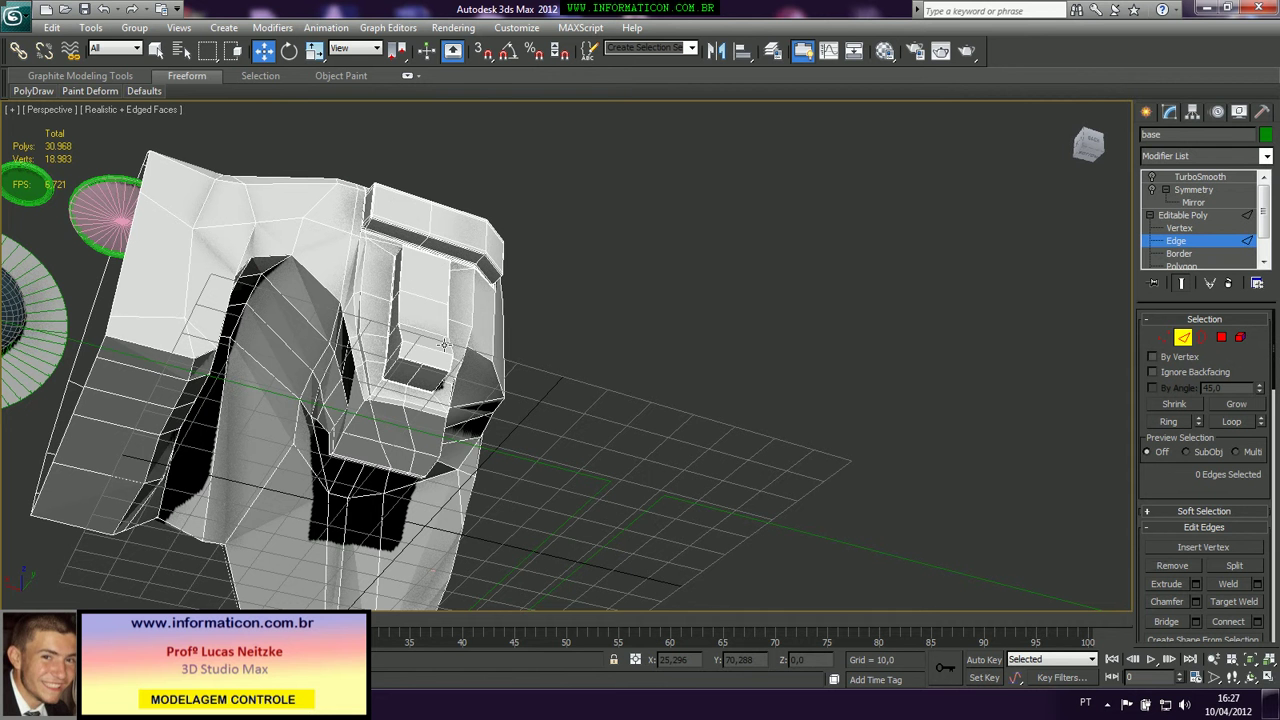
pyautogui.hotkey('ctrl', 'z')
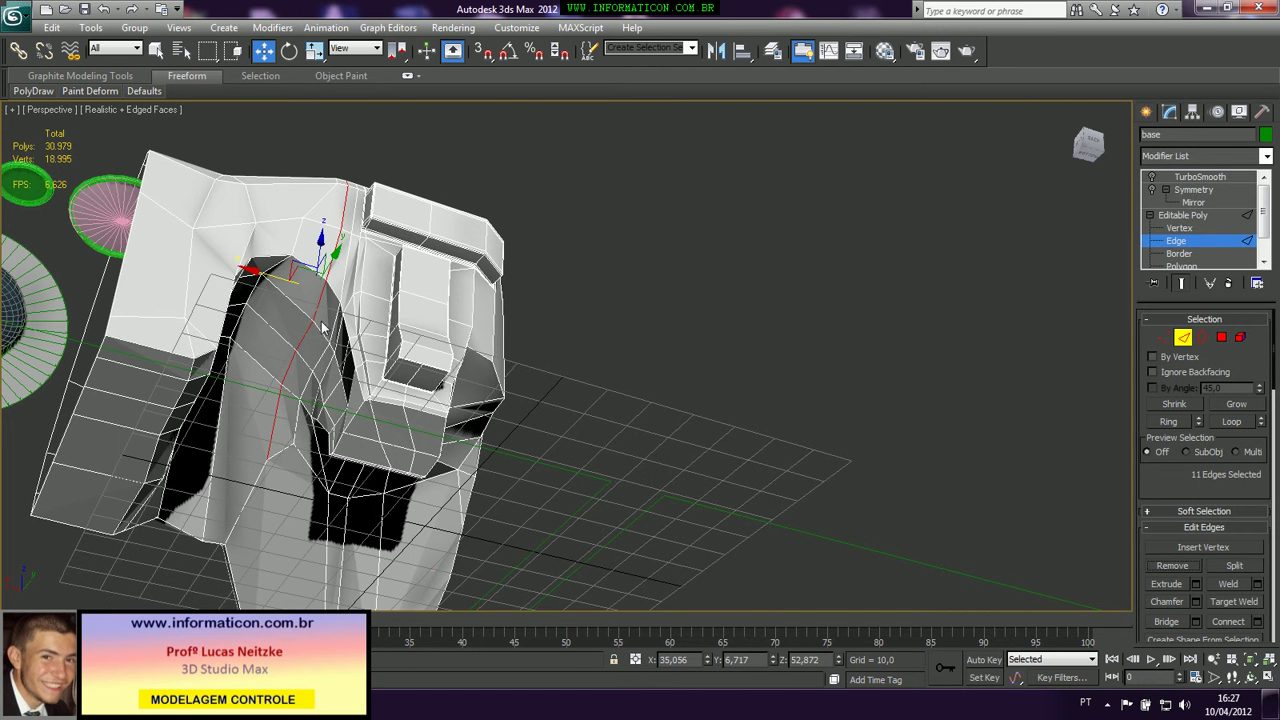
# Deselect part of the edge loop and remove only the edges that remain selected
pyautogui.keyDown('alt'); pyautogui.moveTo(404, 312); pyautogui.dragTo(372, 470, button='middle'); pyautogui.keyUp('alt')
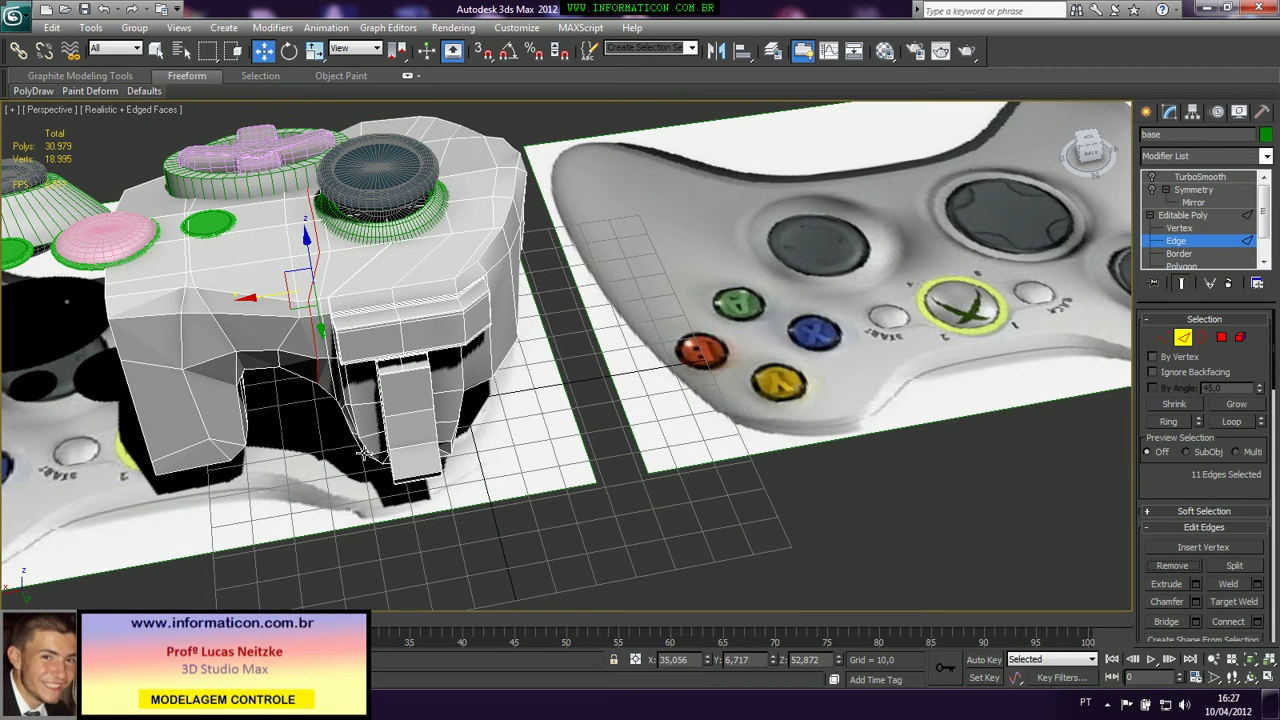
pyautogui.keyDown('alt'); pyautogui.moveTo(248, 294); pyautogui.dragTo(248, 292); pyautogui.keyUp('alt')
pyautogui.keyDown('alt'); pyautogui.moveTo(302, 340); pyautogui.dragTo(968, 331, button='middle'); pyautogui.keyUp('alt')
pyautogui.click(1175, 566)
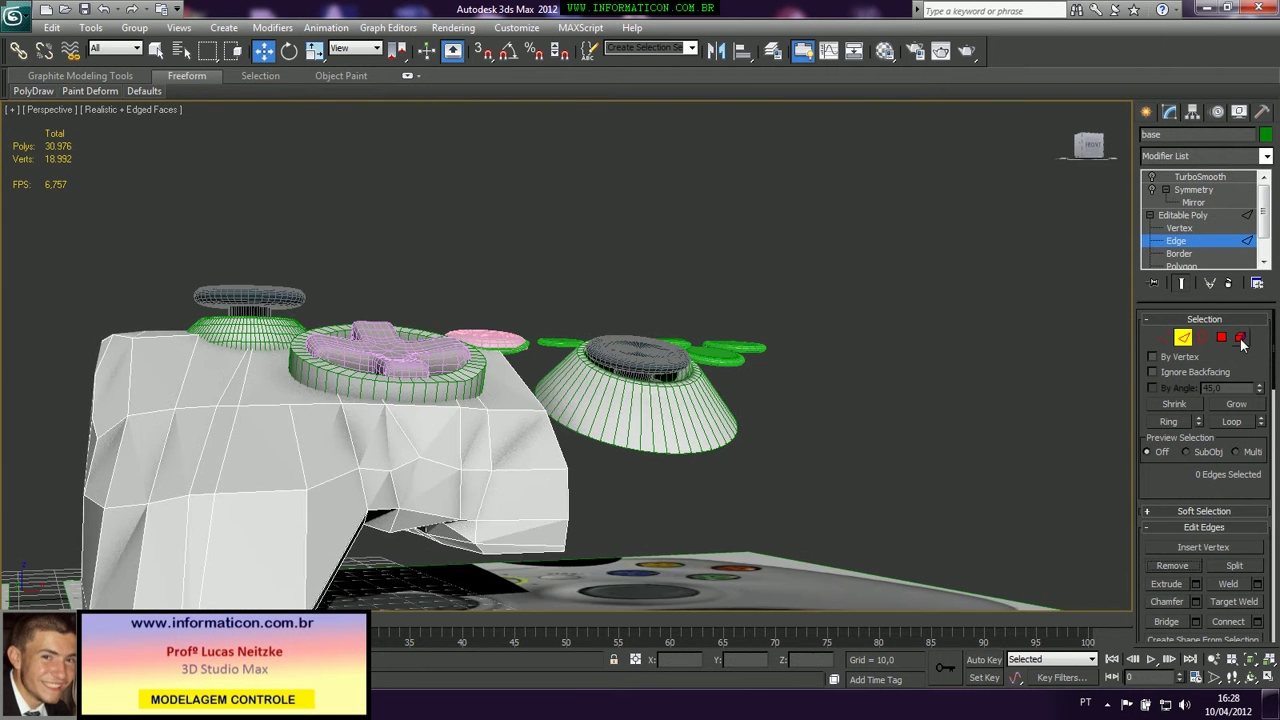
# Restore the body's Symmetry and TurboSmooth display without edged faces, and save the scene
pyautogui.click(1184, 338)
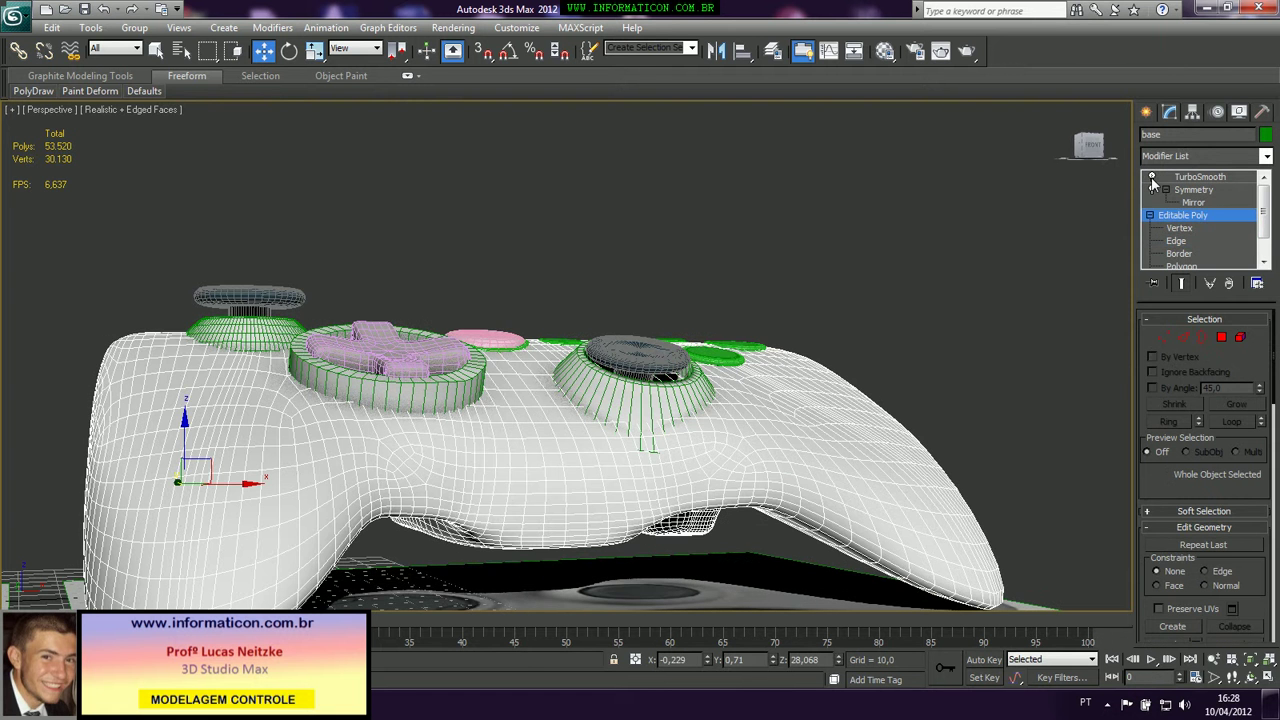
pyautogui.press('F4')
pyautogui.click(652, 240)
pyautogui.keyDown('alt'); pyautogui.moveTo(648, 242); pyautogui.dragTo(890, 357, button='middle'); pyautogui.keyUp('alt')
pyautogui.click(85, 9)
# Select the D-pad cross and frame it in the viewport
pyautogui.moveTo(736, 427); pyautogui.dragTo(756, 497, button='middle')
pyautogui.scroll(-4, 727, 385)
pyautogui.keyDown('alt'); pyautogui.moveTo(727, 385); pyautogui.dragTo(530, 333, button='middle'); pyautogui.keyUp('alt')
pyautogui.click(452, 280)
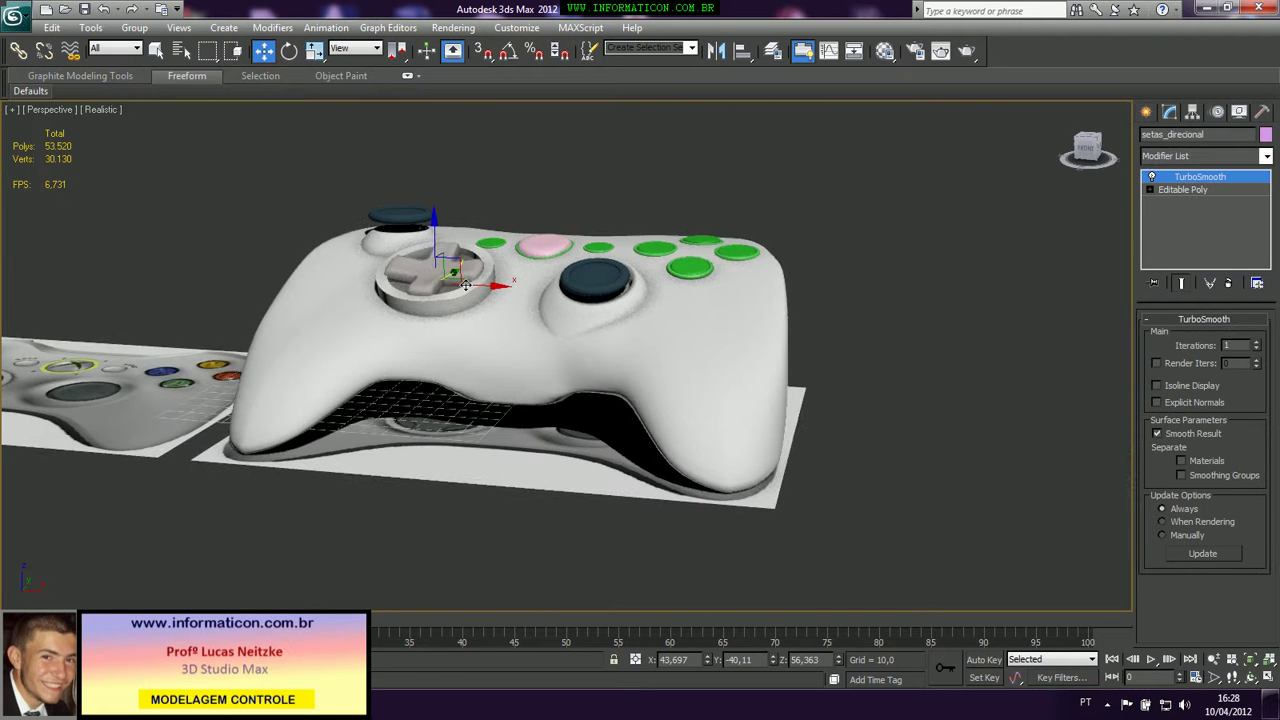
pyautogui.press('z')
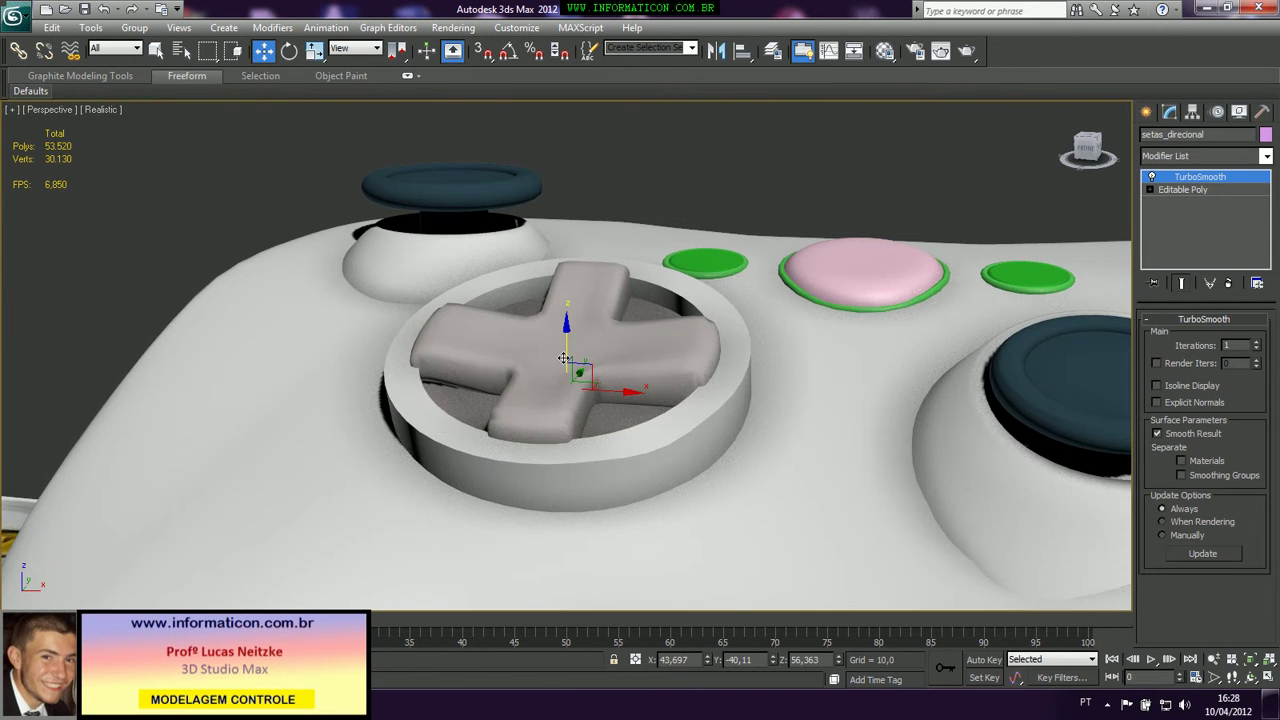
pyautogui.scroll(2, 564, 343)
pyautogui.press('r')
pyautogui.keyDown('alt'); pyautogui.moveTo(577, 395); pyautogui.dragTo(713, 355, button='middle'); pyautogui.keyUp('alt')
# Lower the D-pad cross slightly into its ring, to a height of about Z 55.2
pyautogui.press('w')
pyautogui.moveTo(575, 365)
pyautogui.keyDown('alt'); pyautogui.mouseDown(button='middle')
pyautogui.moveTo(573, 420)
pyautogui.moveTo(570, 325)
pyautogui.moveTo(569, 355)
pyautogui.moveTo(568, 342)
pyautogui.mouseUp(button='middle'); pyautogui.keyUp('alt')
pyautogui.moveTo(568, 342)
pyautogui.mouseDown()
pyautogui.moveTo(564, 364)
pyautogui.moveTo(569, 312)
pyautogui.moveTo(566, 336)
pyautogui.mouseUp()
pyautogui.press('r')
pyautogui.hotkey('ctrl', 'z')
pyautogui.press('w')
pyautogui.keyDown('alt'); pyautogui.moveTo(567, 336); pyautogui.dragTo(548, 372, button='middle'); pyautogui.keyUp('alt')
# Scale the D-pad cross uniformly to 99%
pyautogui.press('r')
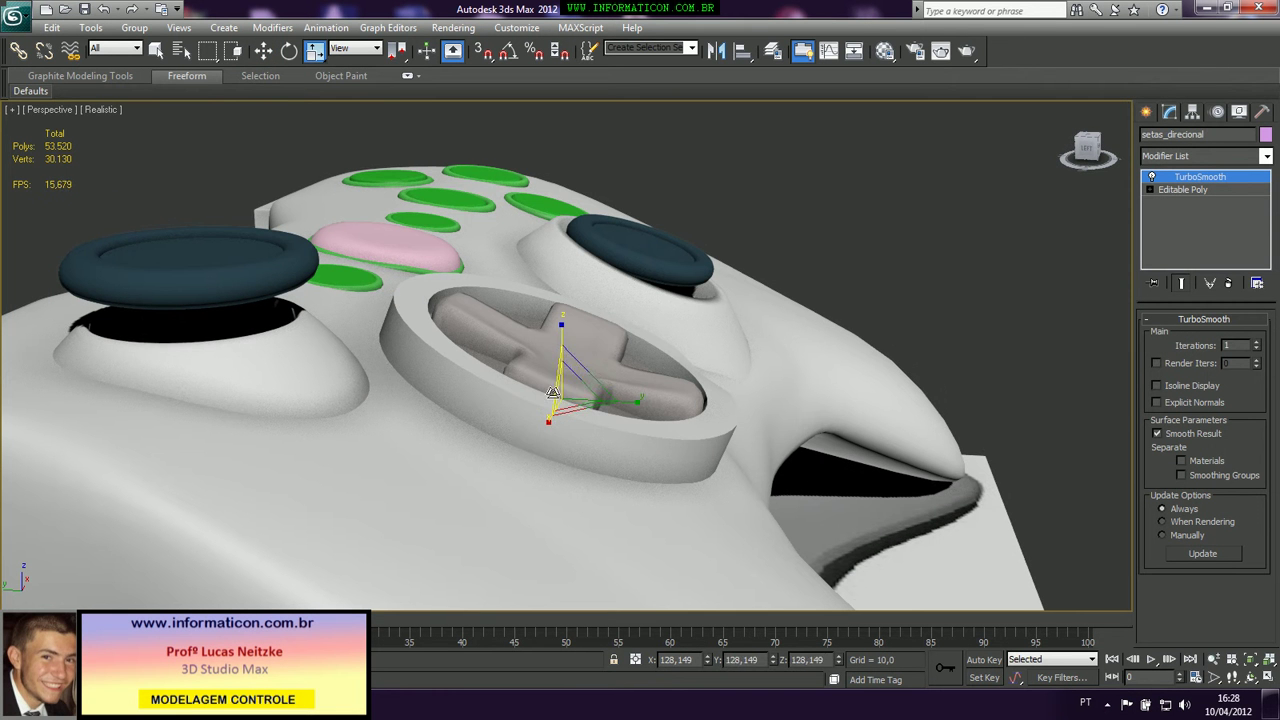
pyautogui.moveTo(566, 388); pyautogui.dragTo(567, 389)
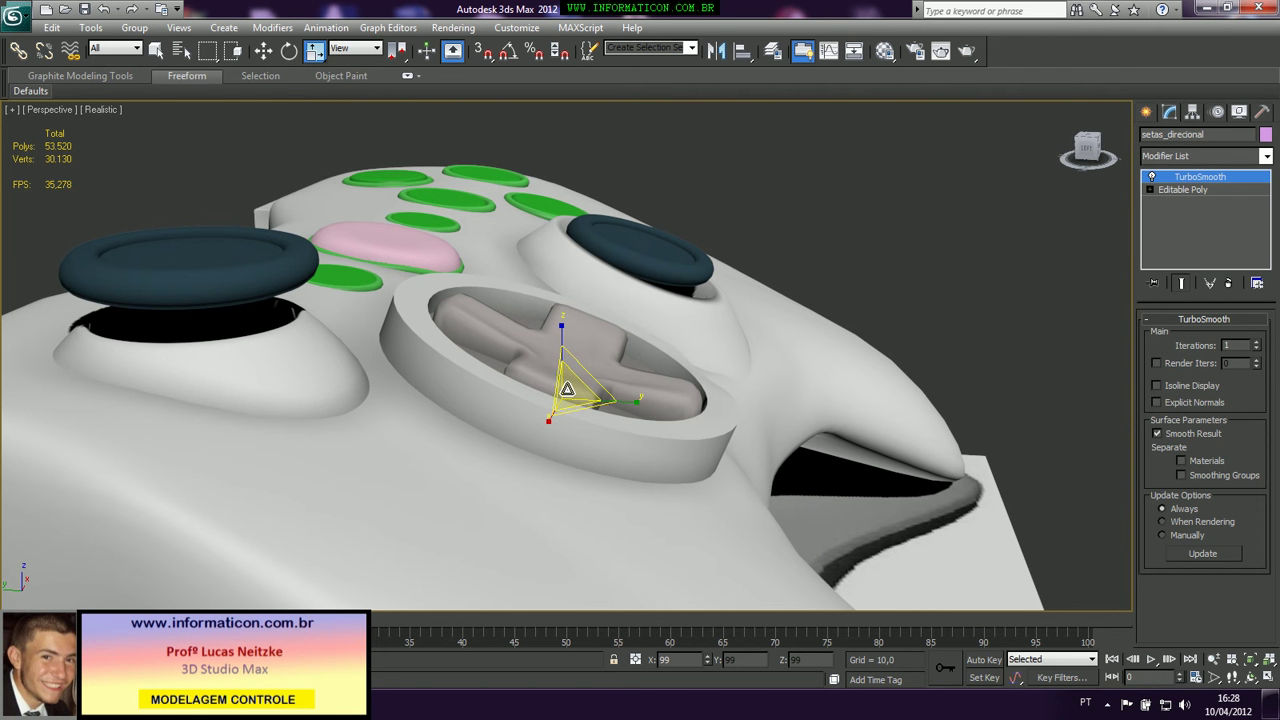
pyautogui.press('e')
pyautogui.press('w')
pyautogui.moveTo(572, 347)
pyautogui.keyDown('alt'); pyautogui.mouseDown(button='middle')
pyautogui.moveTo(737, 258)
pyautogui.moveTo(547, 325)
pyautogui.moveTo(565, 357)
pyautogui.mouseUp(button='middle'); pyautogui.keyUp('alt')
pyautogui.click(737, 258)
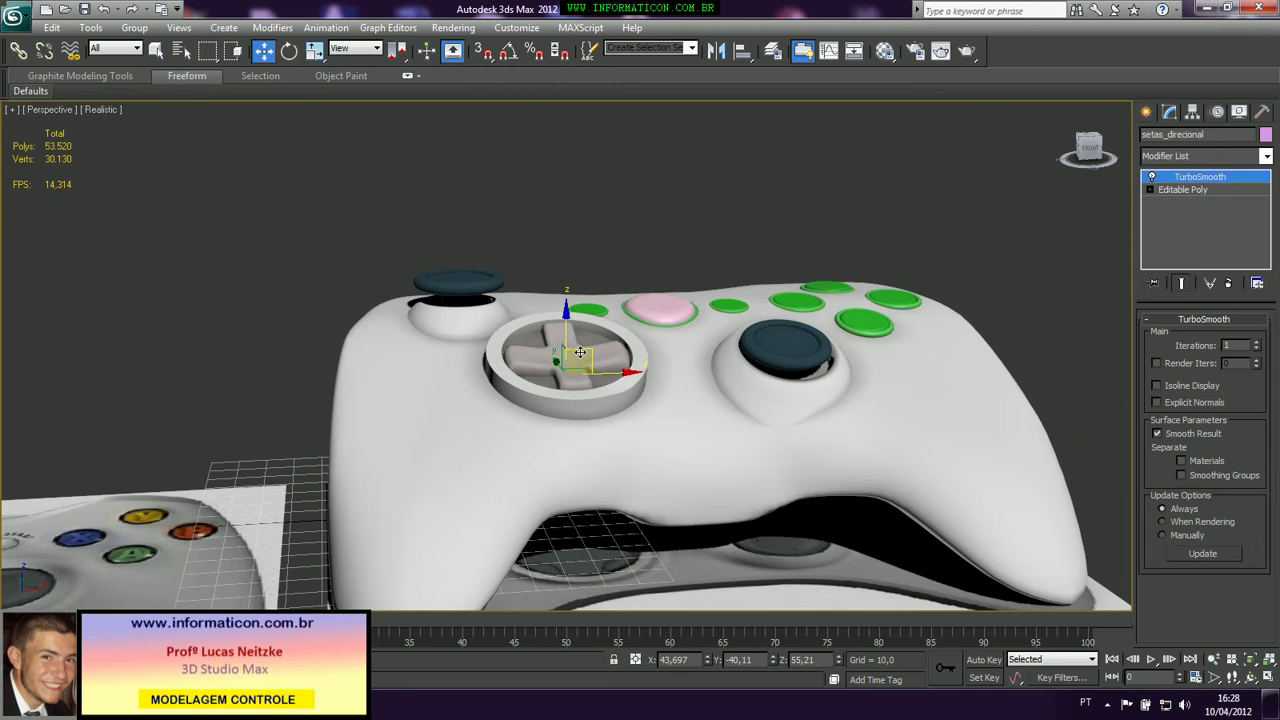
# Show edged faces and switch off TurboSmooth on the D-pad cross to expose its base mesh
pyautogui.press('F4')
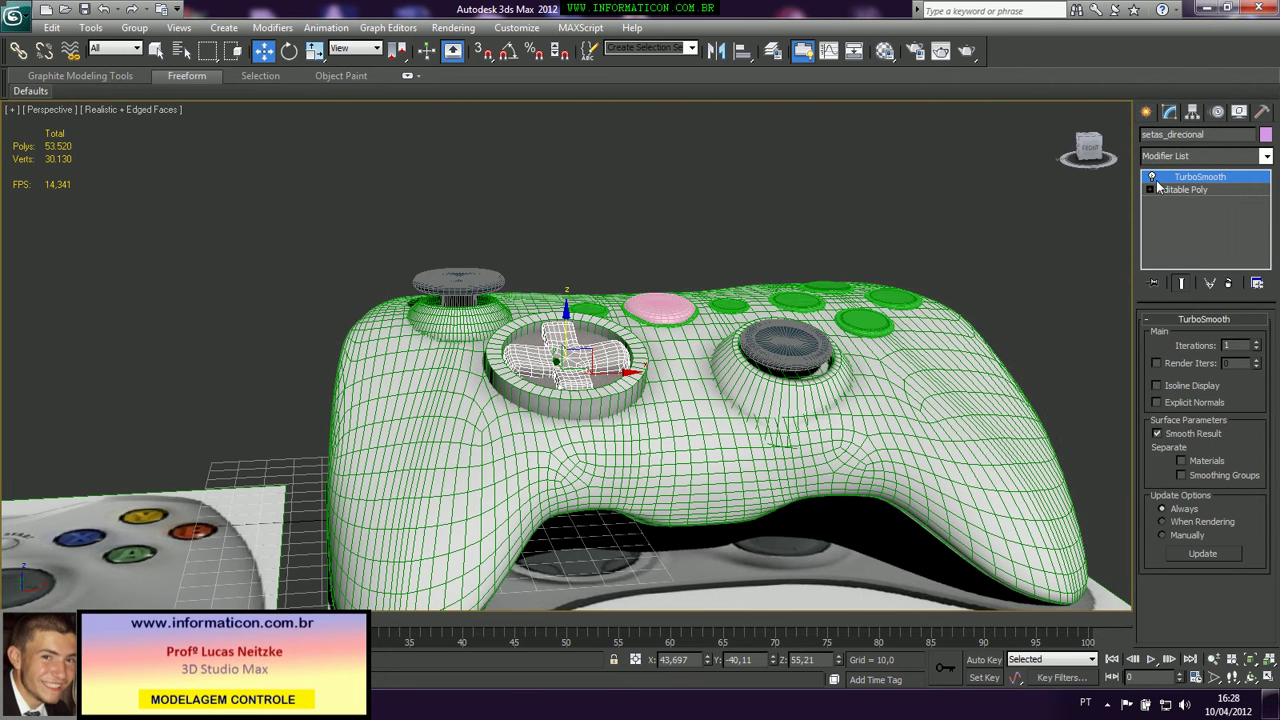
pyautogui.click(1152, 177)
pyautogui.scroll(5, 672, 311)
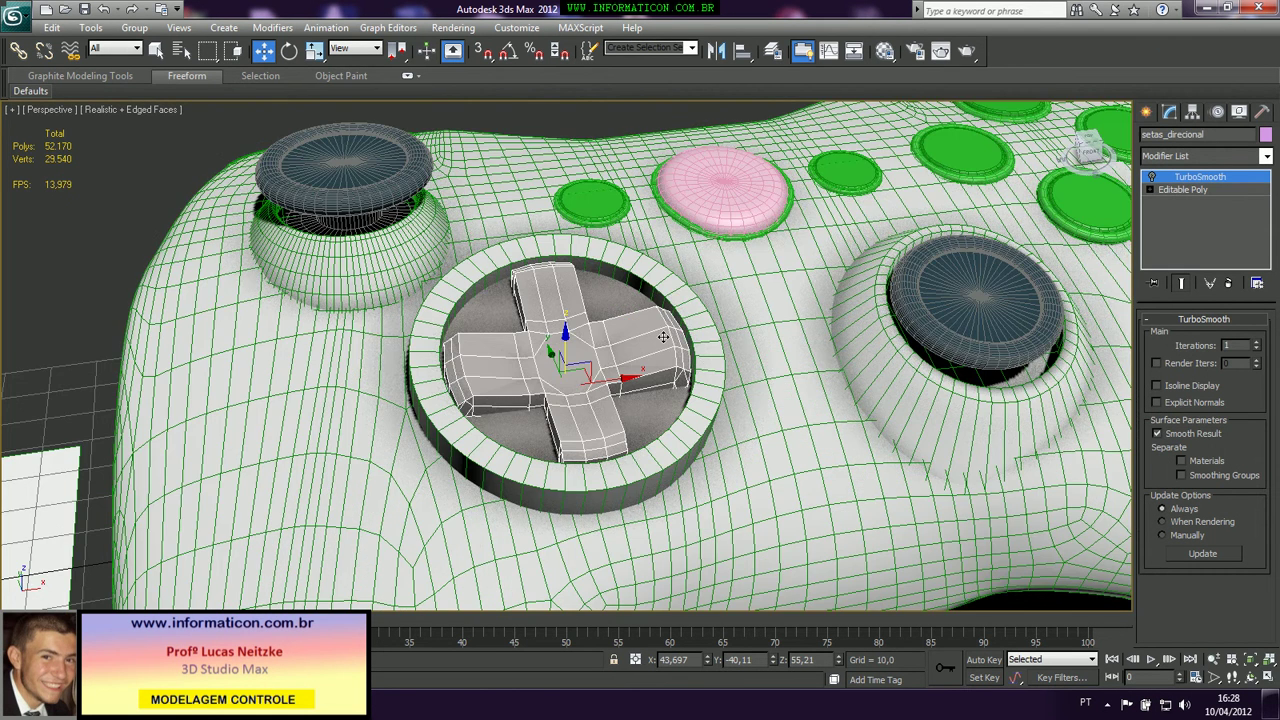
# At polygon level of the D-pad cross, raise the selected arm-end polygons by about 2.6 units in Z
pyautogui.keyDown('alt'); pyautogui.moveTo(664, 337); pyautogui.dragTo(638, 276, button='middle'); pyautogui.keyUp('alt')
pyautogui.scroll(3, 638, 276)
pyautogui.click(1191, 189)
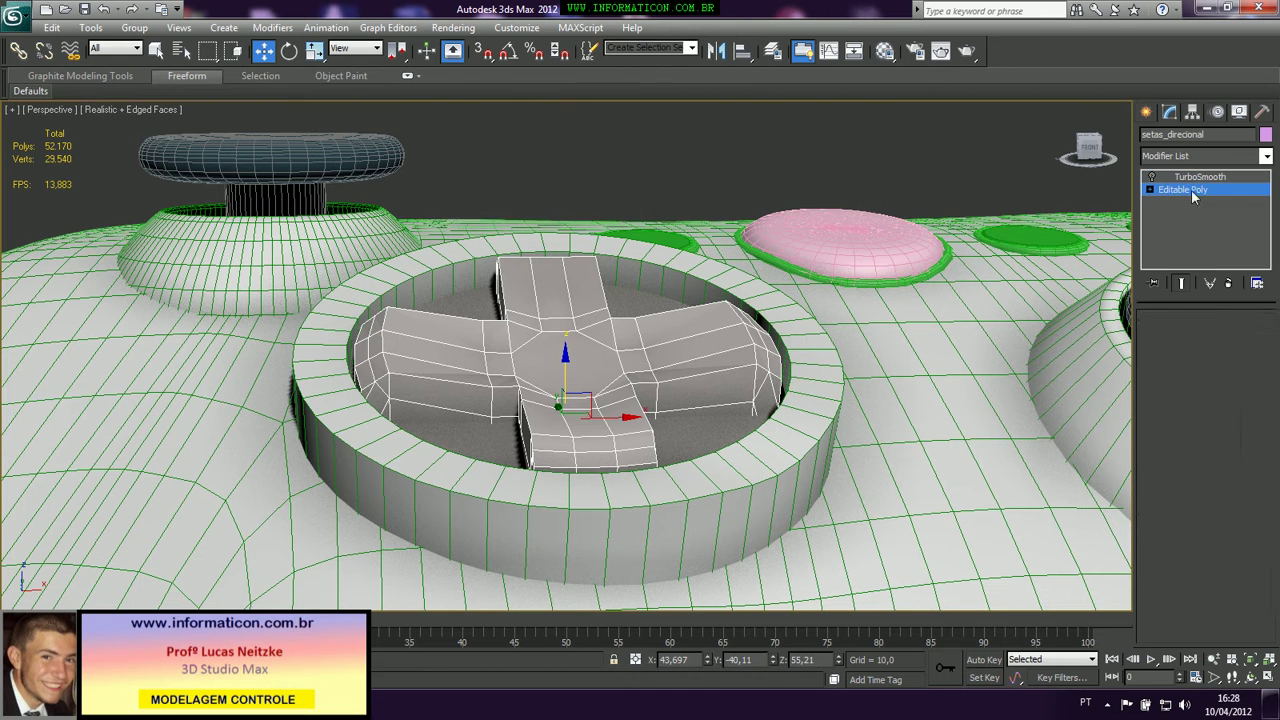
pyautogui.press('4')
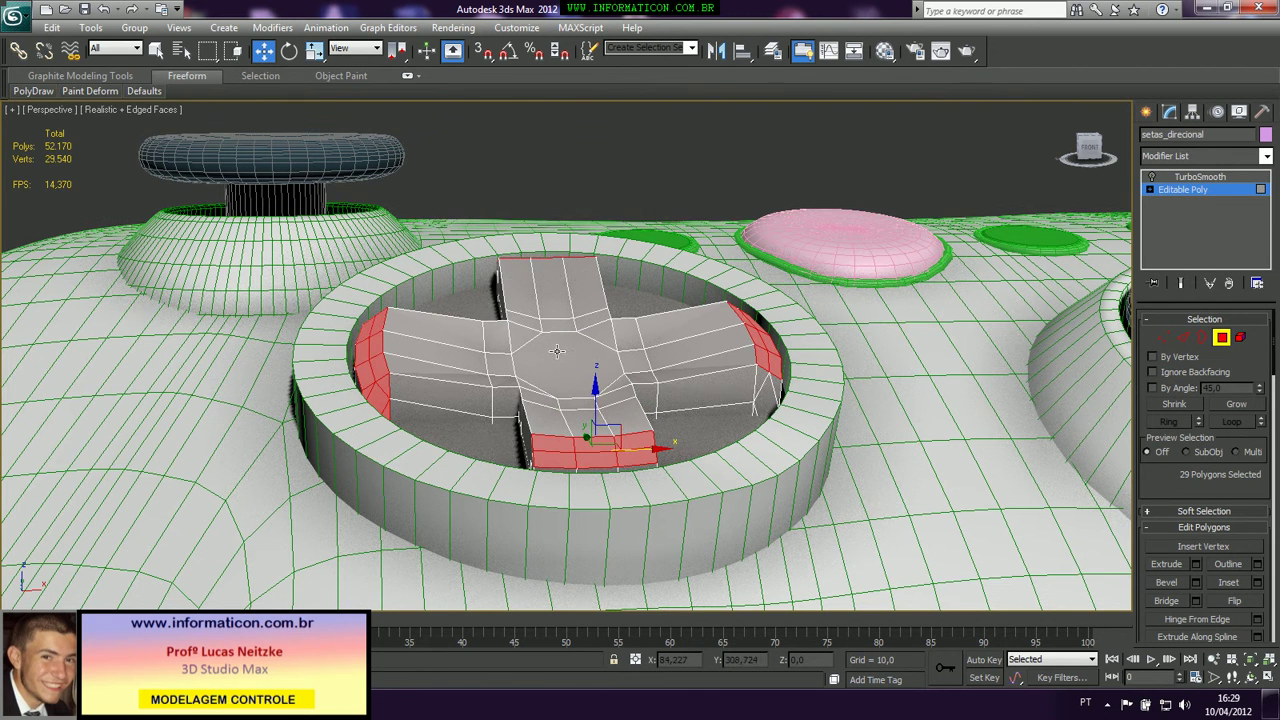
pyautogui.keyDown('alt'); pyautogui.moveTo(468, 344); pyautogui.dragTo(400, 376, button='middle'); pyautogui.keyUp('alt')
pyautogui.moveTo(400, 376); pyautogui.dragTo(396, 349)
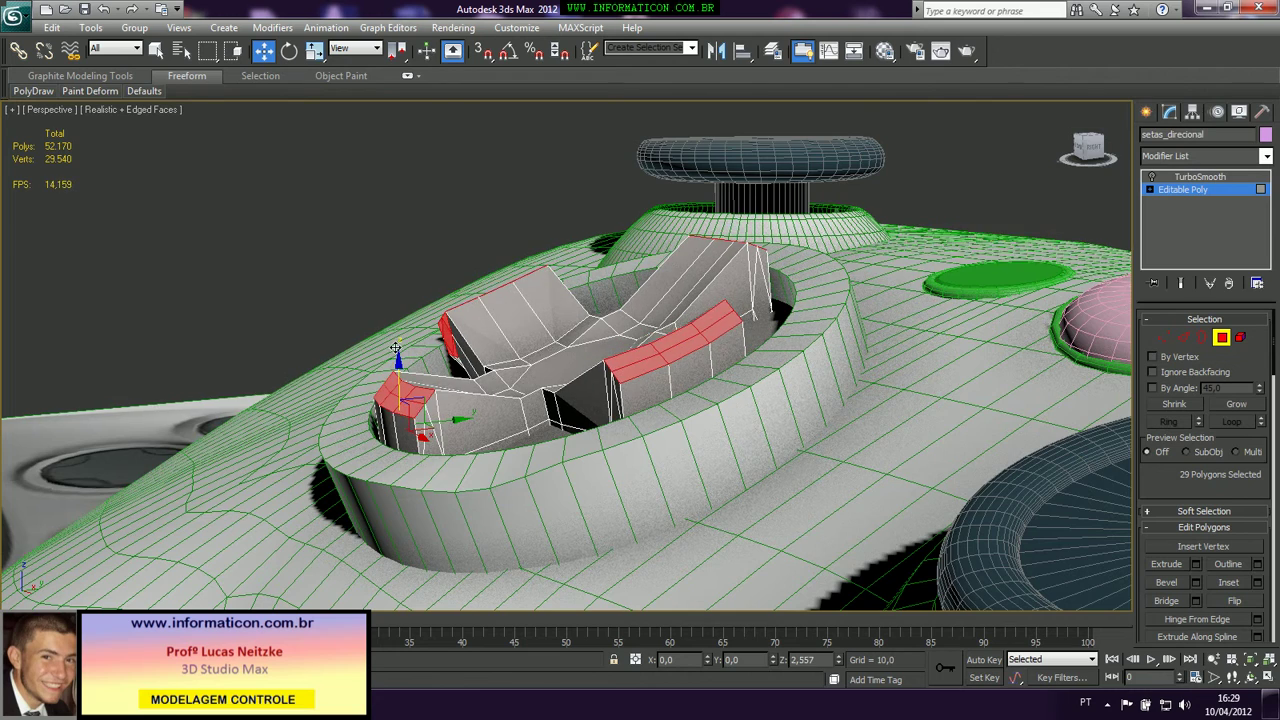
pyautogui.keyDown('alt'); pyautogui.moveTo(398, 350); pyautogui.dragTo(582, 371, button='middle'); pyautogui.keyUp('alt')
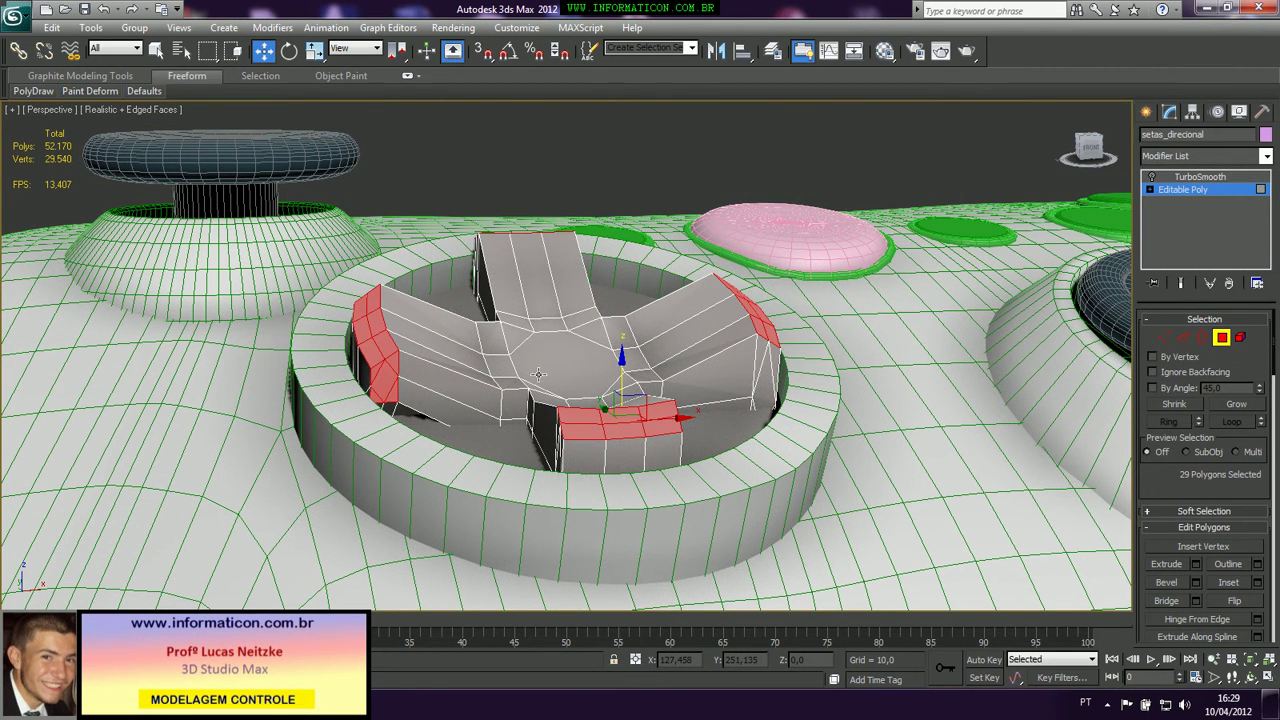
# Try inverting the polygon selection and lowering the rest of the D-pad cross by about 2.3 units in Z
pyautogui.hotkey('ctrl', 'i')
pyautogui.moveTo(570, 332)
pyautogui.mouseDown()
pyautogui.moveTo(570, 317)
pyautogui.moveTo(571, 345)
pyautogui.mouseUp()
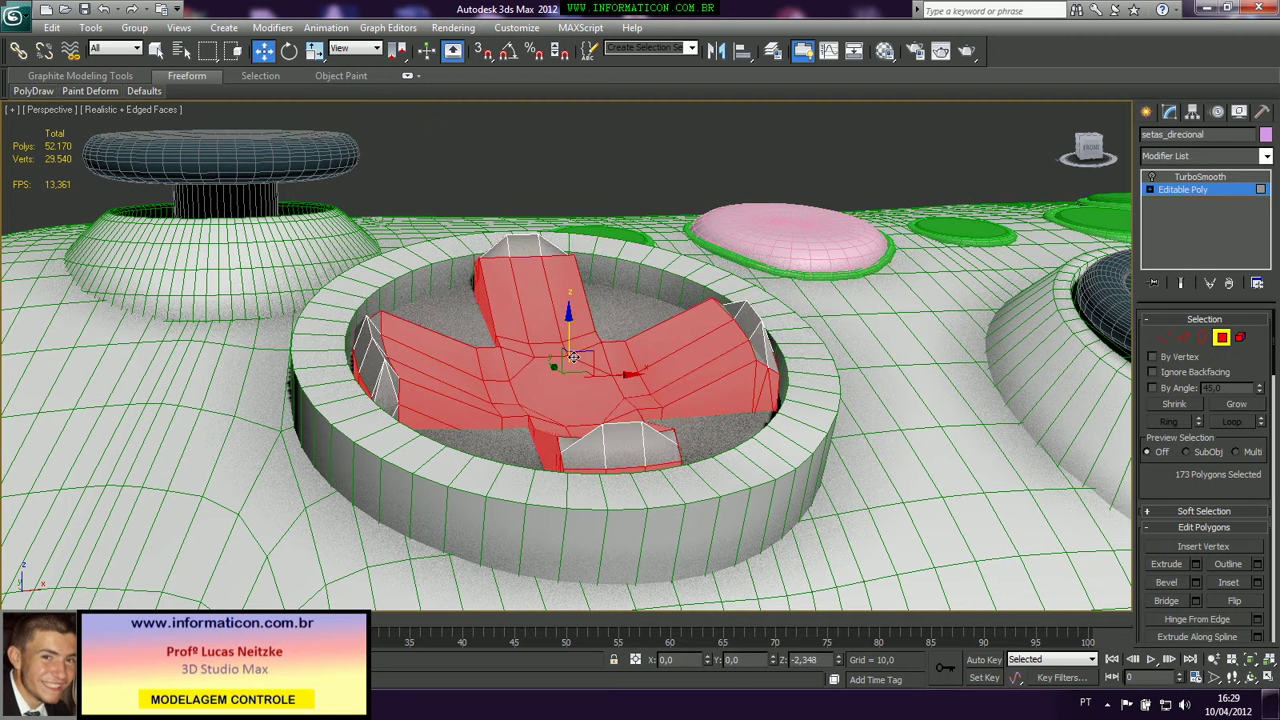
pyautogui.hotkey('ctrl', 'i')
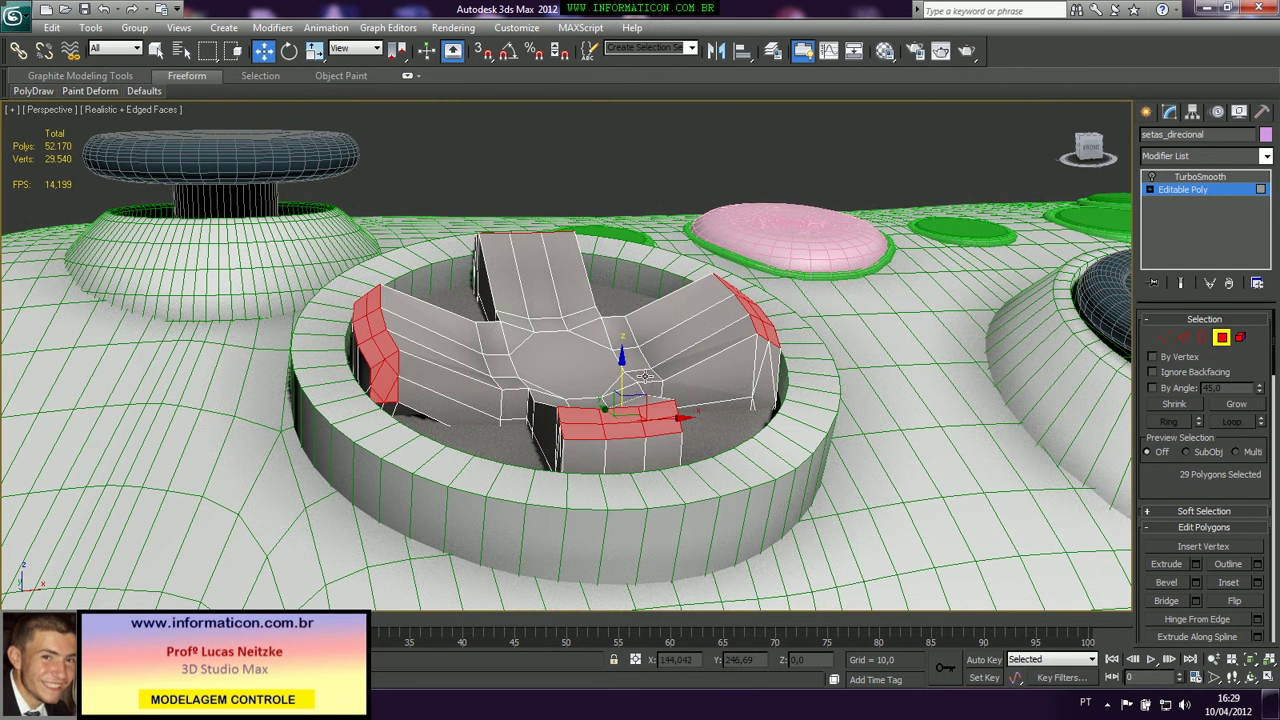
# Select the central polygon of the D-pad cross, grow the selection outward over the arms, and undo a slight trial raise
pyautogui.keyDown('alt'); pyautogui.moveTo(633, 385); pyautogui.dragTo(570, 377, button='middle'); pyautogui.keyUp('alt')
pyautogui.click(567, 362)
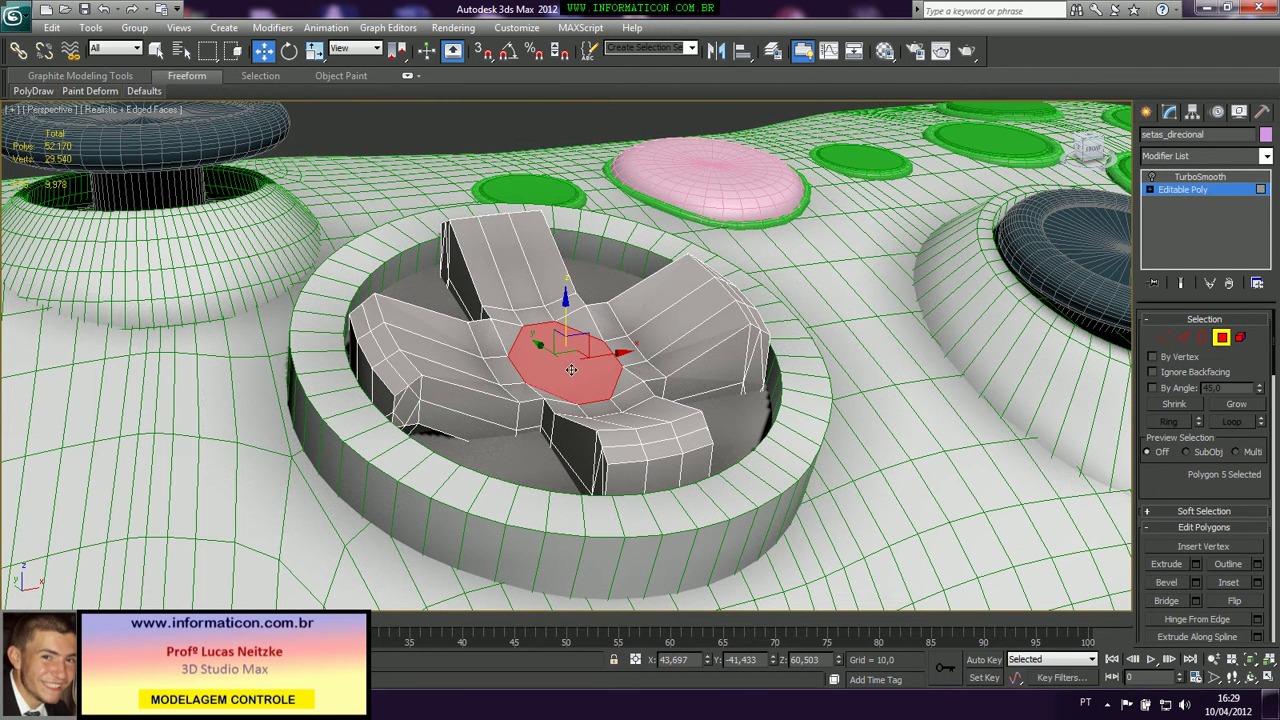
pyautogui.click(1255, 406)
pyautogui.click(1257, 406)
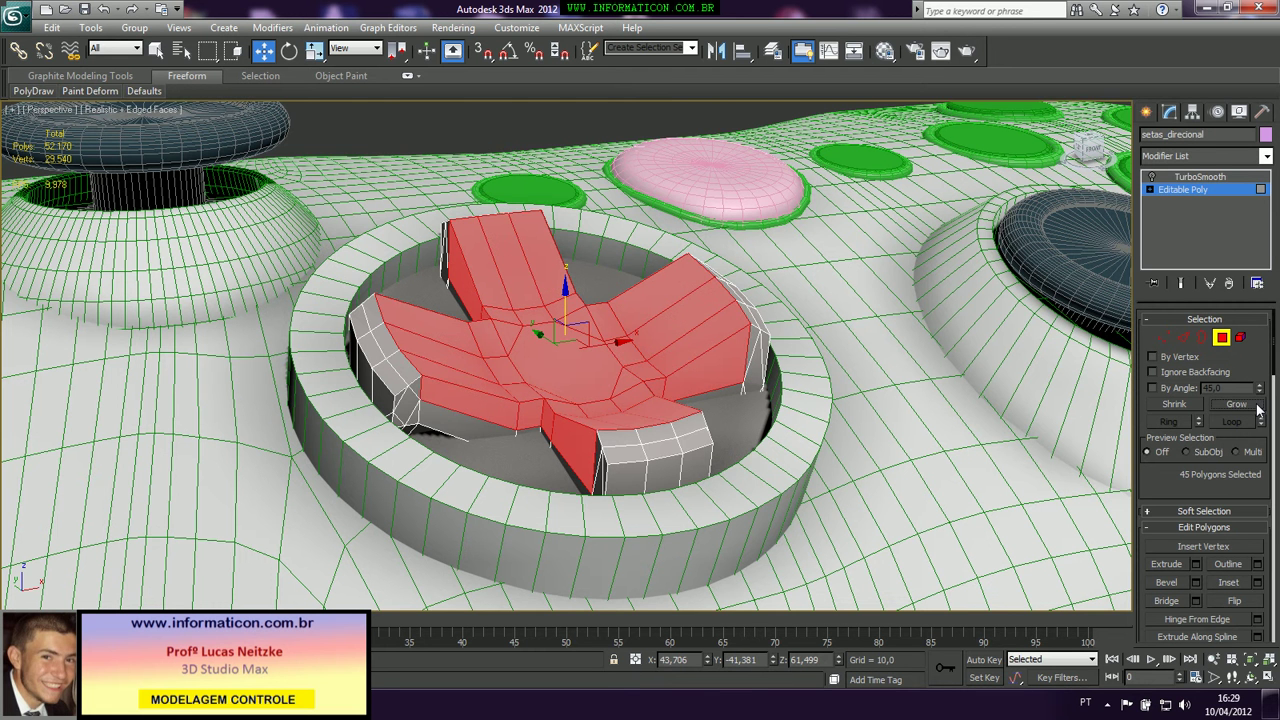
pyautogui.moveTo(567, 298); pyautogui.dragTo(569, 297)
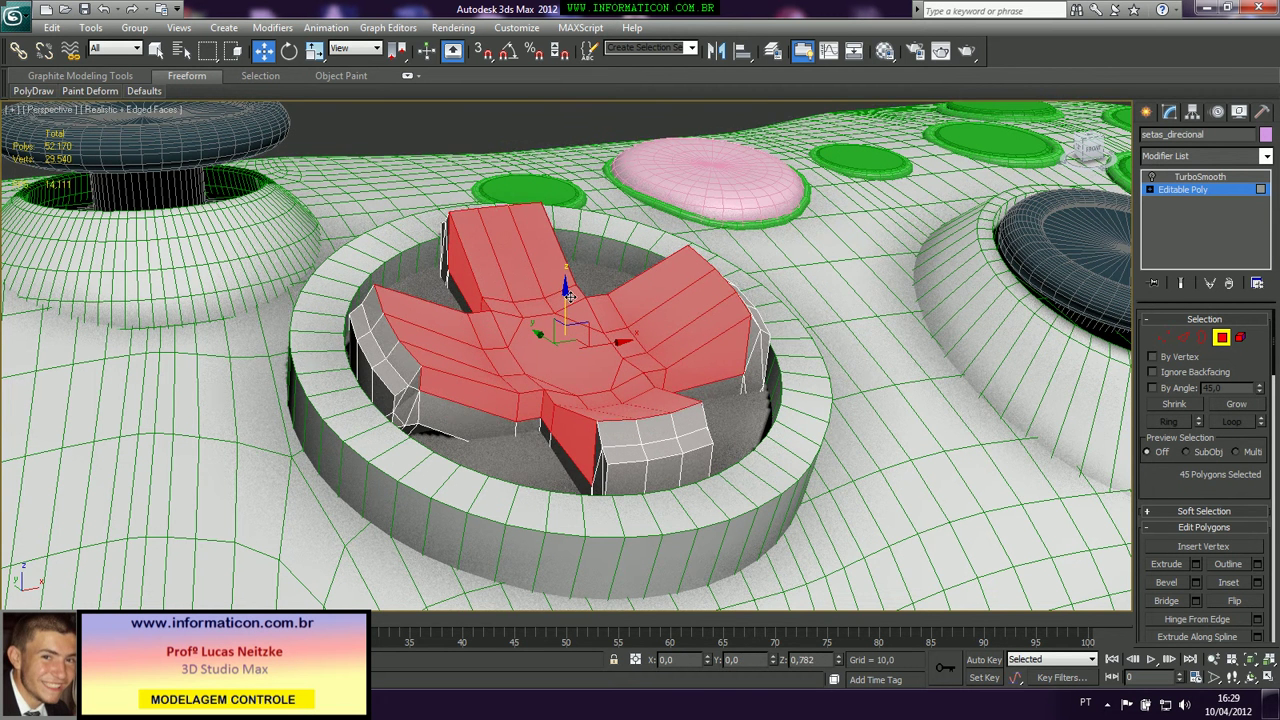
pyautogui.hotkey('ctrl', 'z')
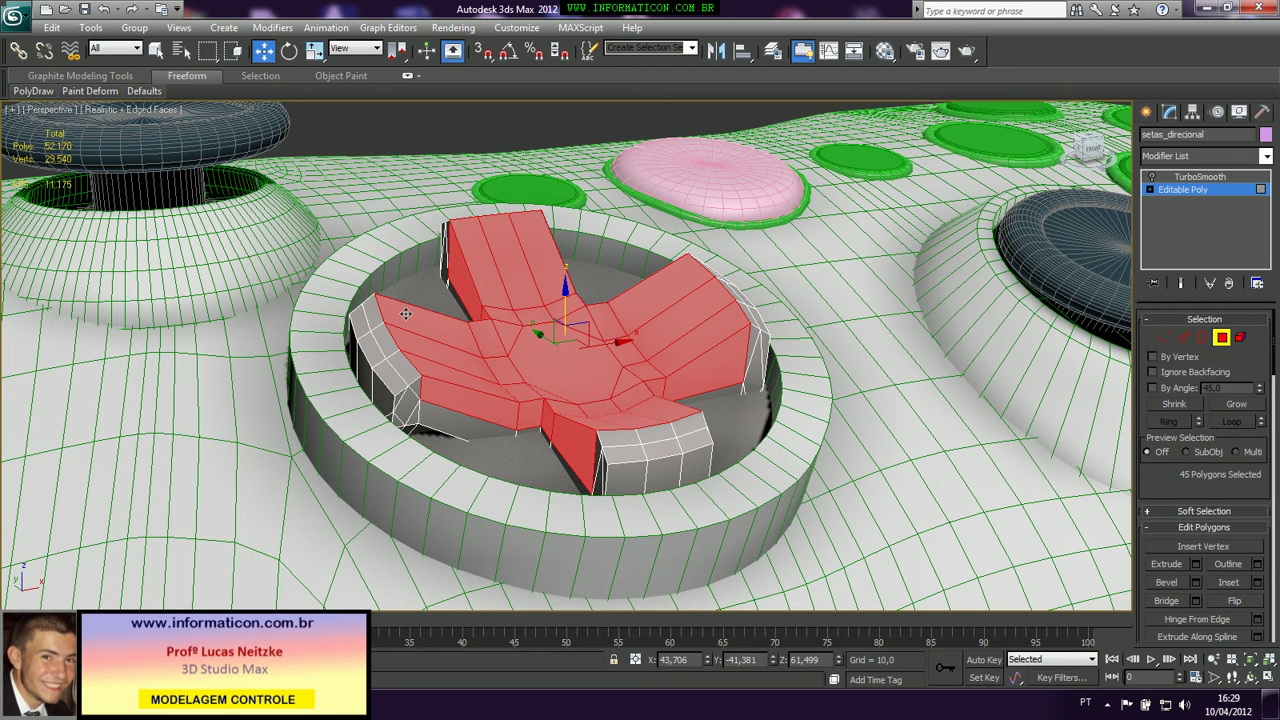
# Deselect the polygons on all four arms so only the cross's central area stays selected
pyautogui.keyDown('alt'); pyautogui.click(410, 315); pyautogui.keyUp('alt')
pyautogui.keyDown('alt'); pyautogui.moveTo(440, 435); pyautogui.dragTo(439, 280); pyautogui.keyUp('alt')
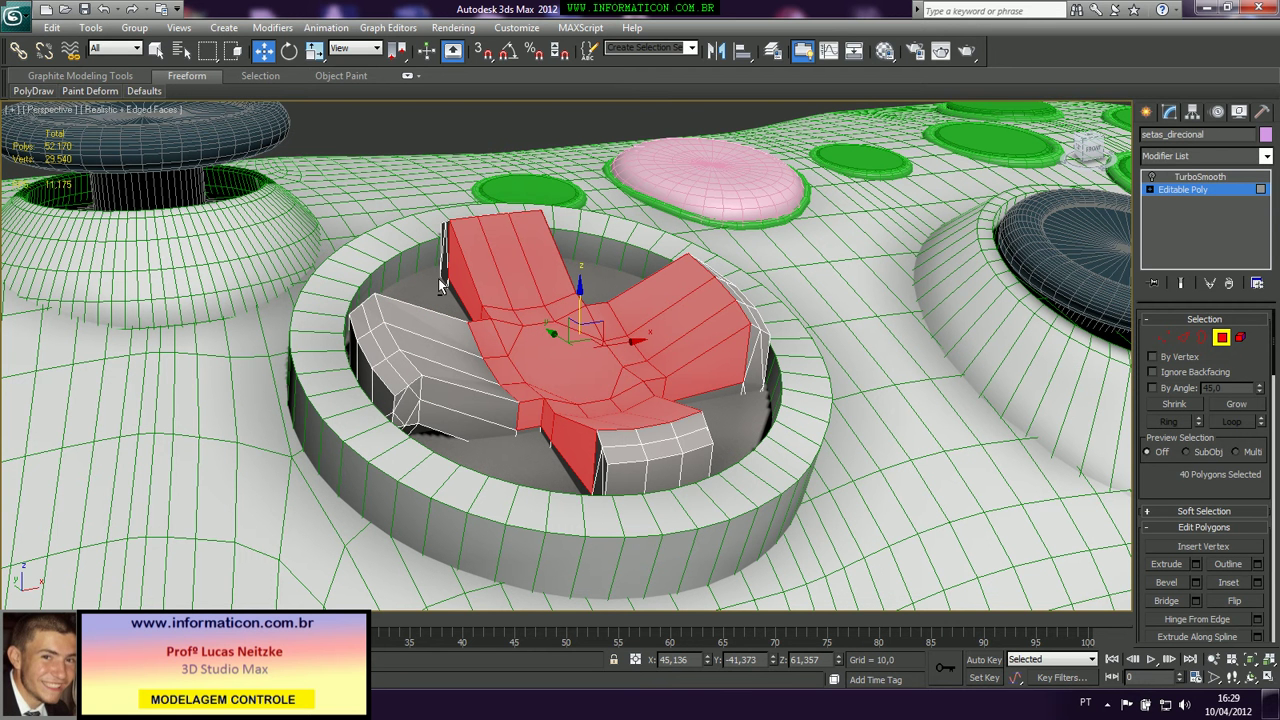
pyautogui.keyDown('alt'); pyautogui.moveTo(579, 259); pyautogui.dragTo(579, 259); pyautogui.keyUp('alt')
pyautogui.keyDown('alt'); pyautogui.moveTo(673, 245); pyautogui.dragTo(769, 362); pyautogui.keyUp('alt')
pyautogui.keyDown('alt'); pyautogui.click(684, 462); pyautogui.keyUp('alt')
pyautogui.keyDown('alt'); pyautogui.moveTo(678, 442); pyautogui.dragTo(670, 526, button='middle'); pyautogui.keyUp('alt')
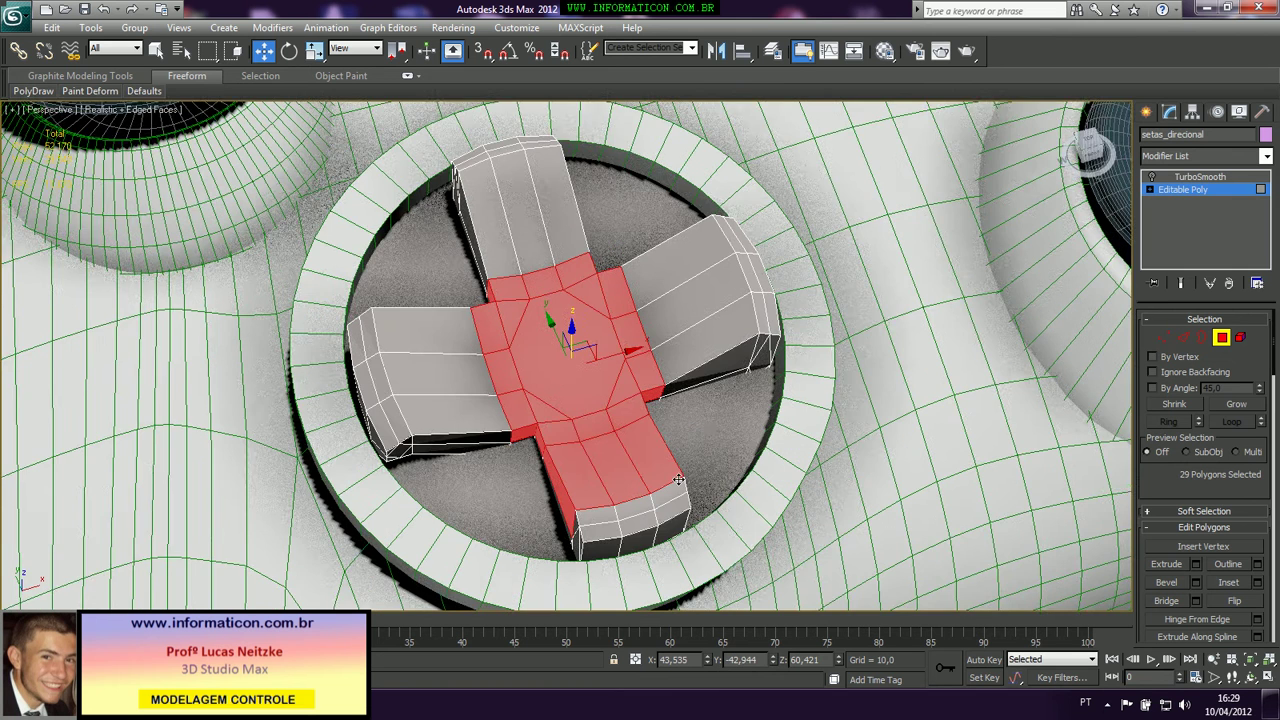
pyautogui.keyDown('alt'); pyautogui.moveTo(640, 522); pyautogui.dragTo(654, 486); pyautogui.keyUp('alt')
pyautogui.keyDown('alt'); pyautogui.moveTo(594, 530); pyautogui.dragTo(562, 506); pyautogui.keyUp('alt')
# Raise the cross's central polygons to a height of about Z 63.1 and leave polygon editing
pyautogui.keyDown('alt'); pyautogui.moveTo(531, 575); pyautogui.dragTo(608, 436, button='middle'); pyautogui.keyUp('alt')
pyautogui.moveTo(574, 289); pyautogui.dragTo(575, 278)
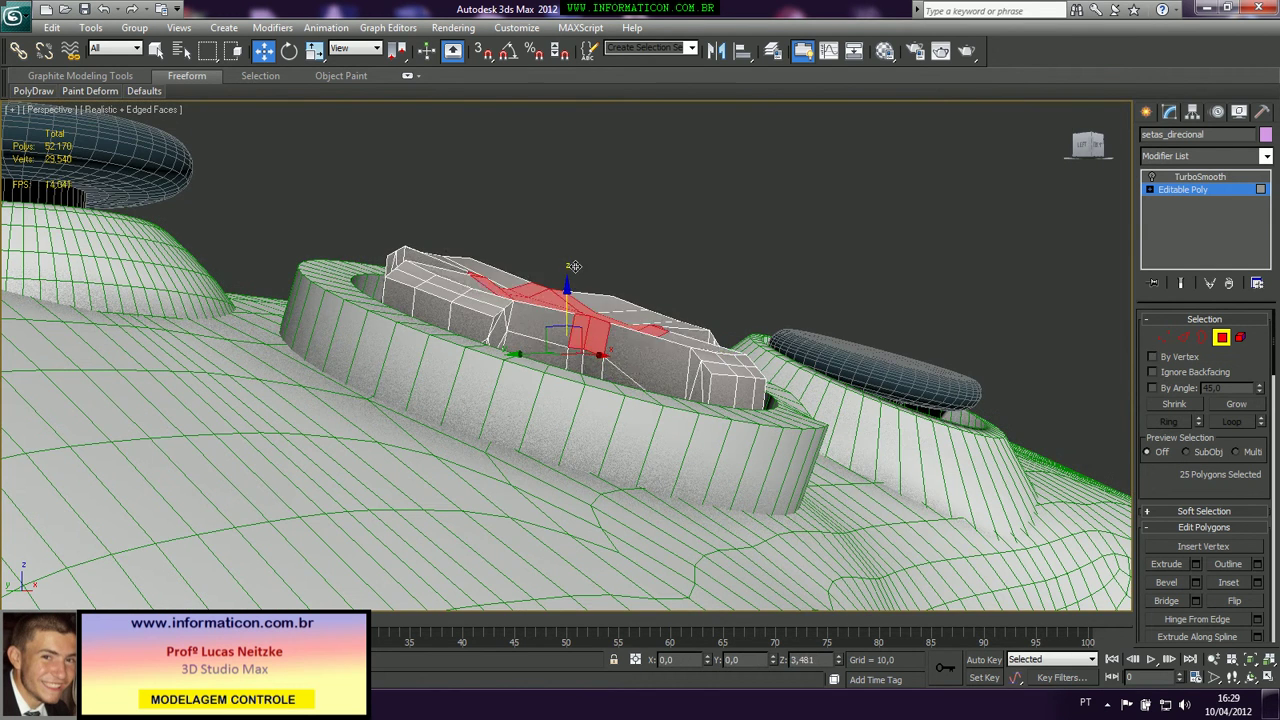
pyautogui.keyDown('alt'); pyautogui.moveTo(575, 278); pyautogui.dragTo(482, 350, button='middle'); pyautogui.keyUp('alt')
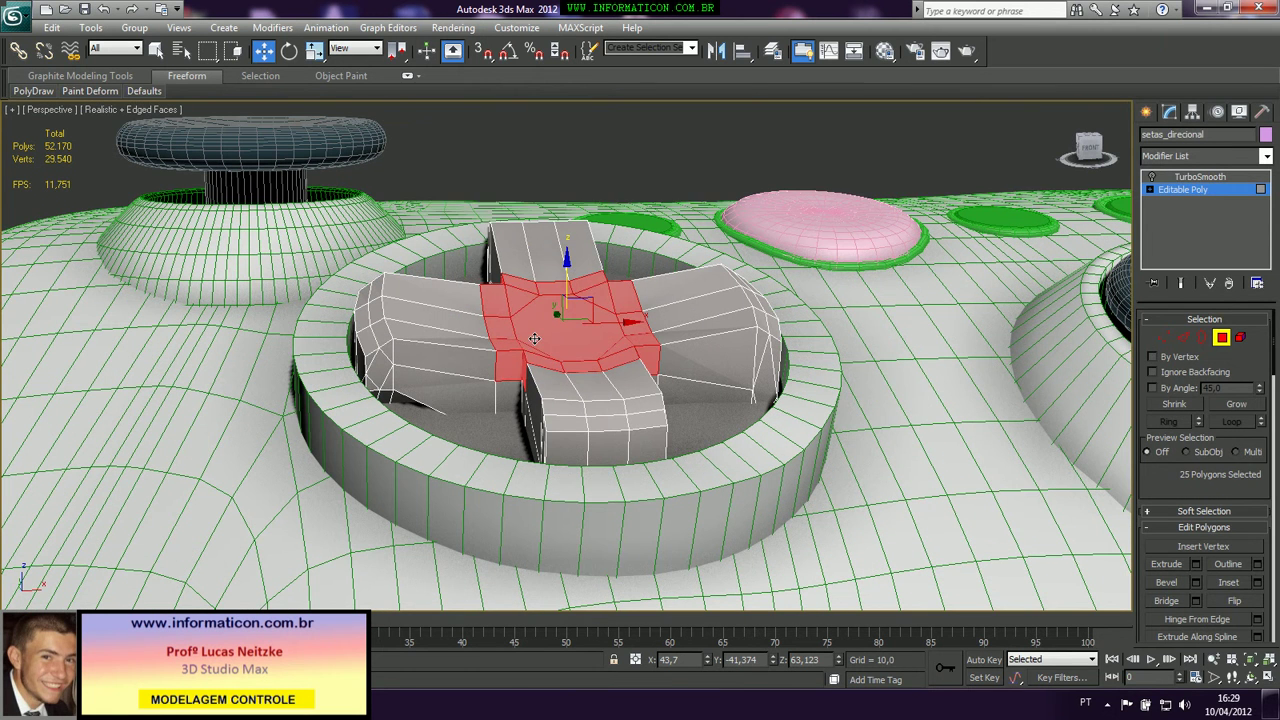
pyautogui.click(1222, 338)
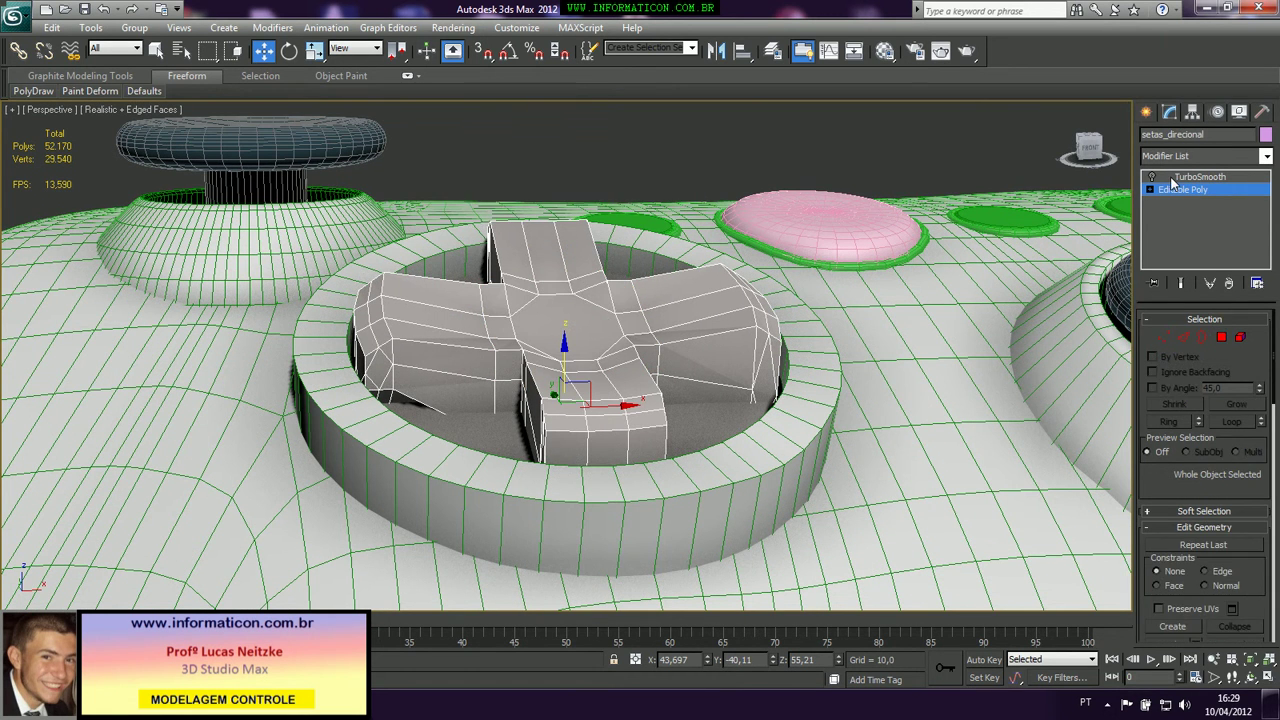
# Switch TurboSmooth back on for the D-pad cross, hide edged faces, and lower the cross to about Z 55.0
pyautogui.click(1199, 176)
pyautogui.press('F4')
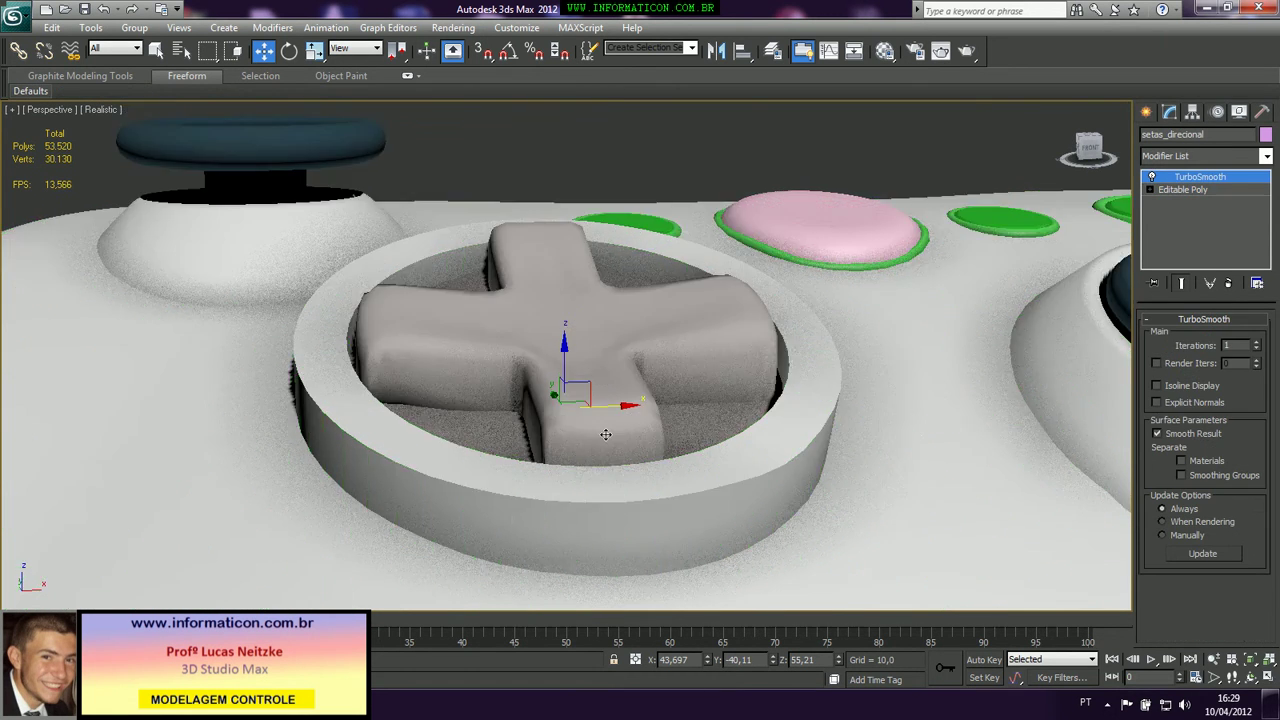
pyautogui.keyDown('alt'); pyautogui.moveTo(555, 358); pyautogui.dragTo(598, 352, button='middle'); pyautogui.keyUp('alt')
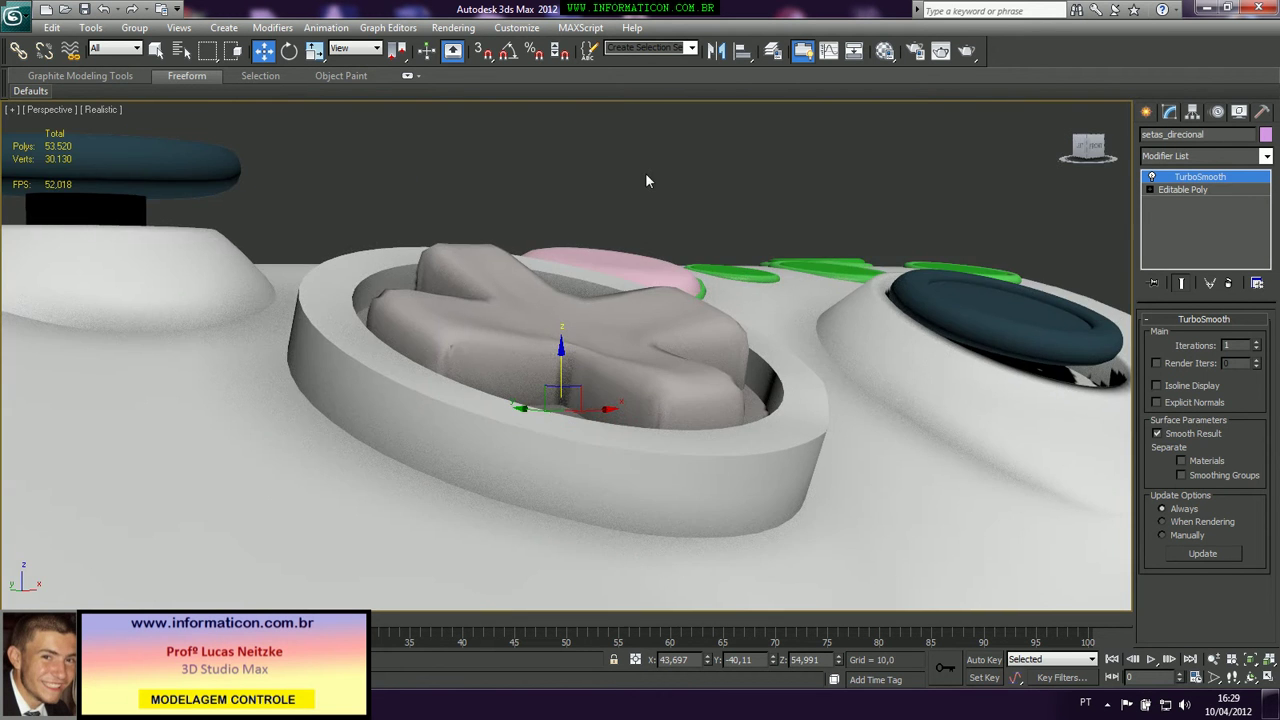
# Deselect the D-pad cross and frame the whole controller to check its overall look
pyautogui.click(645, 172)
pyautogui.scroll(-2, 637, 289)
pyautogui.keyDown('alt'); pyautogui.moveTo(637, 289); pyautogui.dragTo(545, 335, button='middle'); pyautogui.keyUp('alt')
pyautogui.click(836, 220)
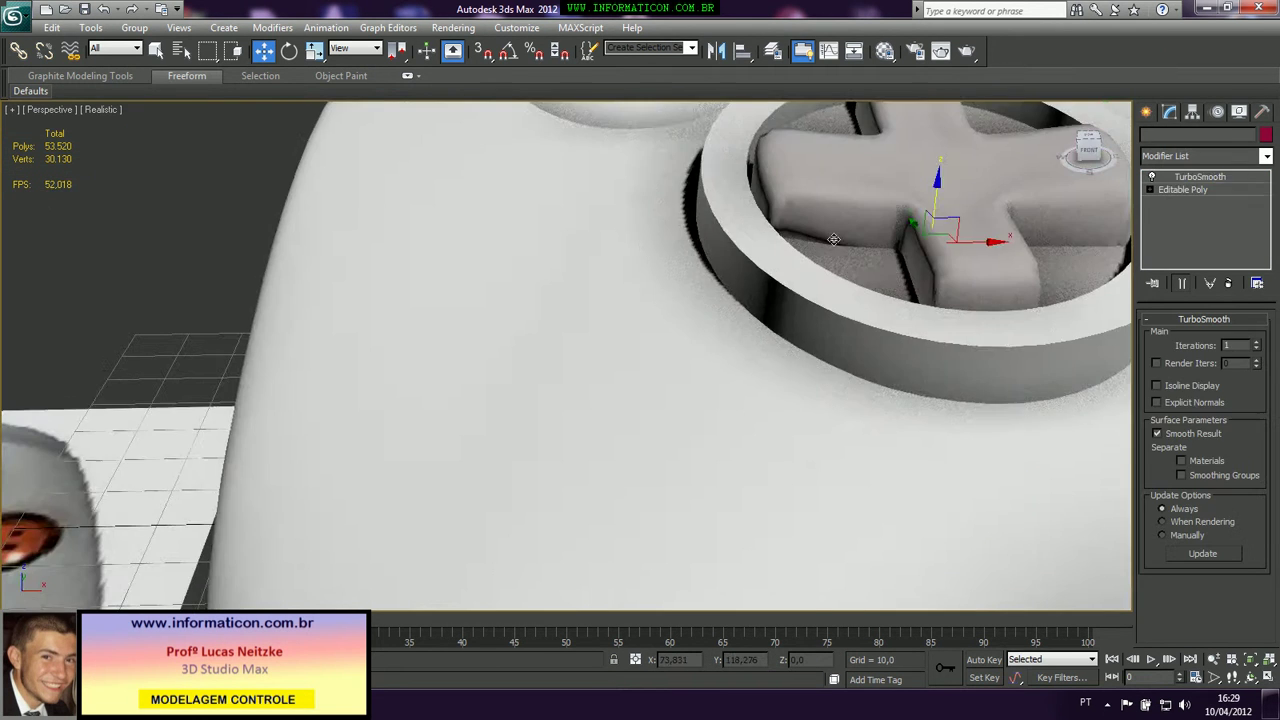
pyautogui.press('z')
pyautogui.scroll(-7, 800, 228)
pyautogui.click(624, 192)
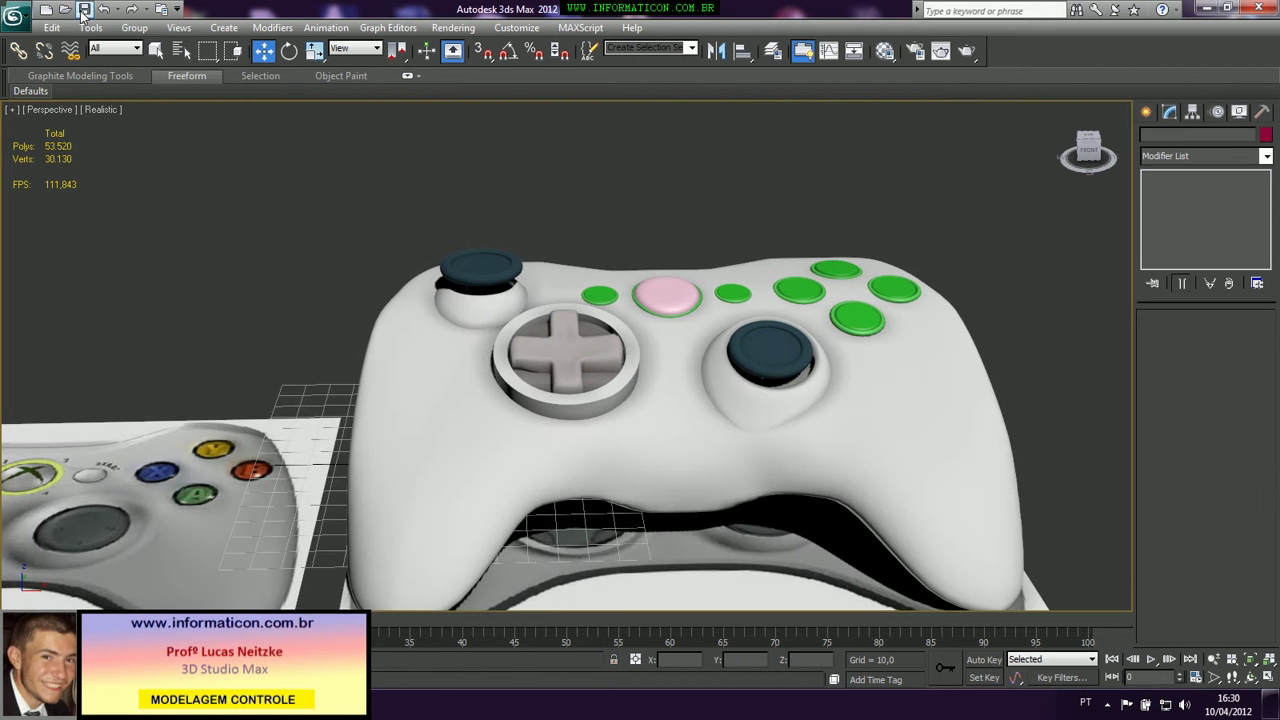
# Save the scene as a new file named parte15
pyautogui.click(15, 15)
pyautogui.click(44, 193)
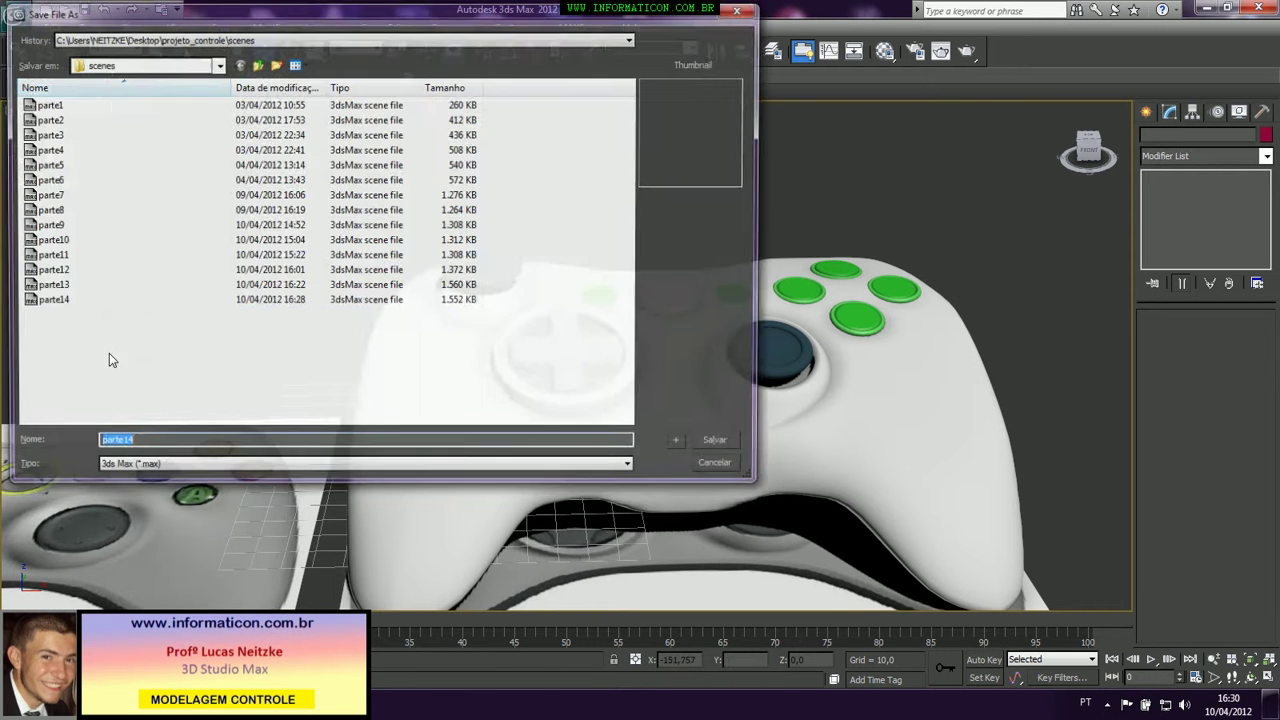
pyautogui.click(139, 444)
pyautogui.press('BackSpace')
pyautogui.write('5')
pyautogui.press('Return')
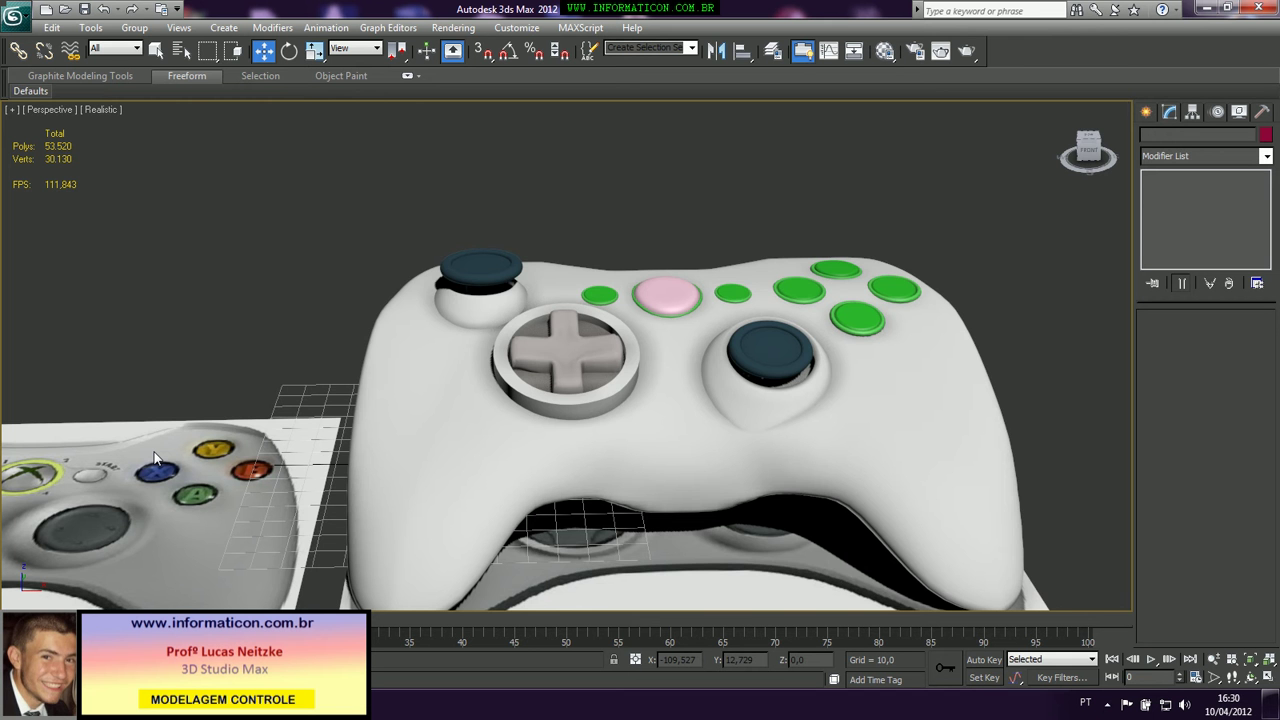
# Examine the back of the controller model, and switch to Windows Photo Viewer to compare the Xbox 360 controller reference photos
pyautogui.keyDown('alt'); pyautogui.moveTo(518, 238); pyautogui.dragTo(553, 346, button='middle'); pyautogui.keyUp('alt')
pyautogui.scroll(-6, 553, 346)
pyautogui.keyDown('alt'); pyautogui.moveTo(471, 361); pyautogui.dragTo(738, 345, button='middle'); pyautogui.keyUp('alt')
pyautogui.hotkey('alt', 'Tab')
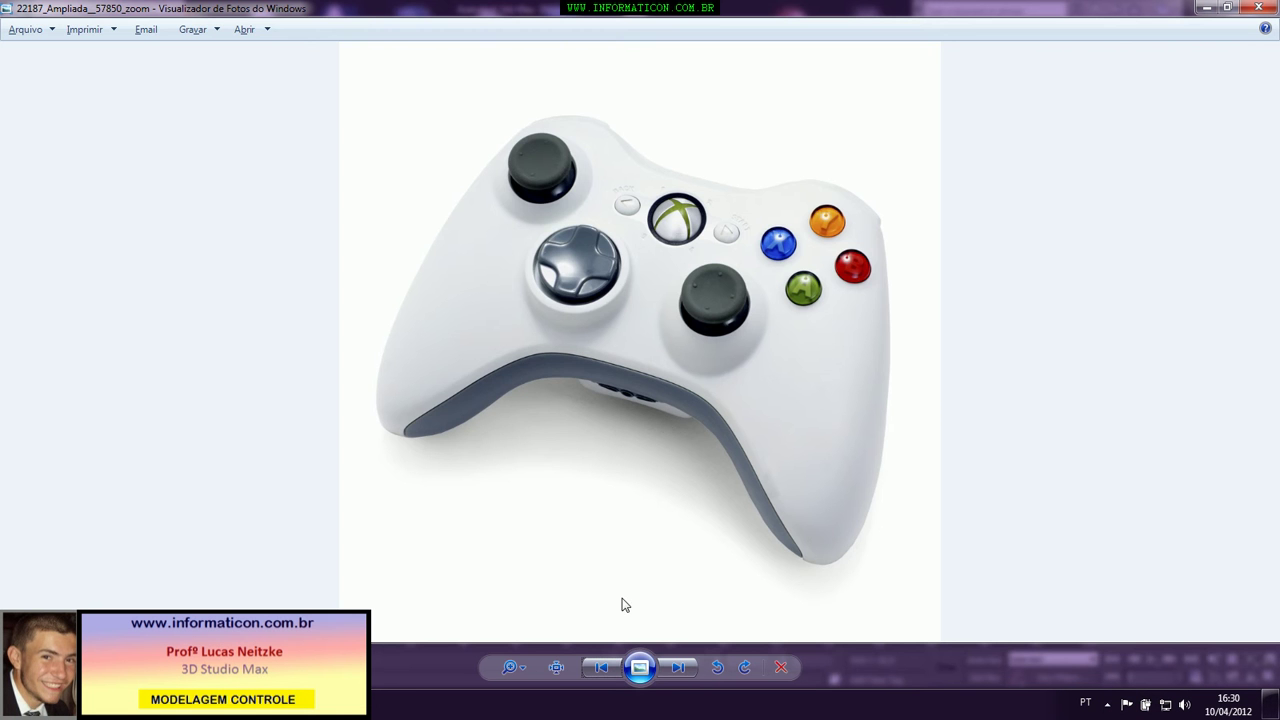
pyautogui.click(678, 668)
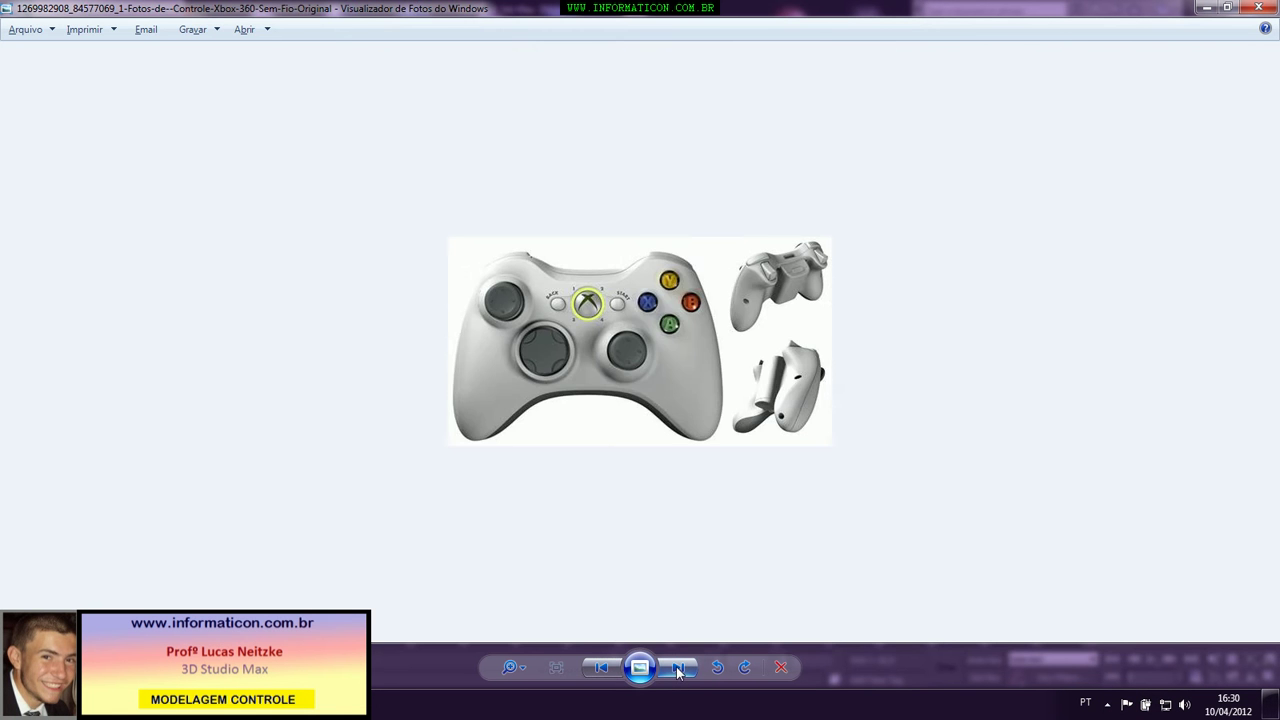
pyautogui.click(678, 668)
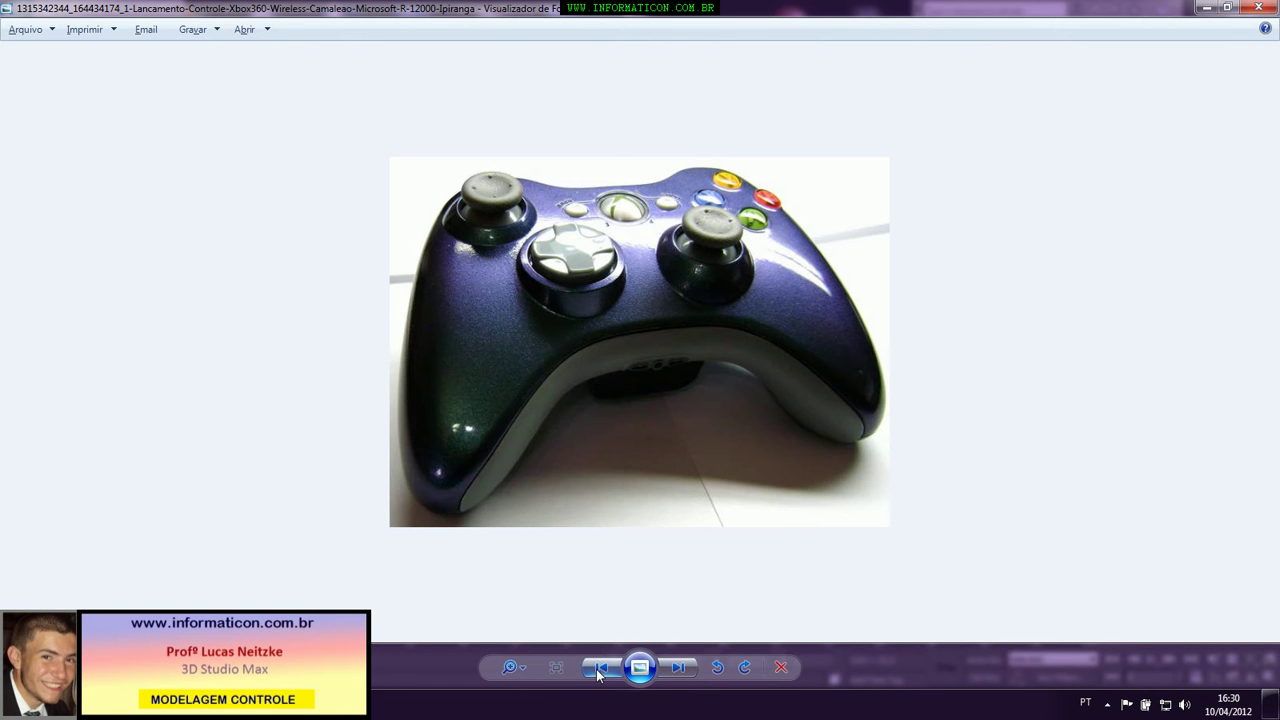
pyautogui.click(598, 672)
pyautogui.click(679, 668)
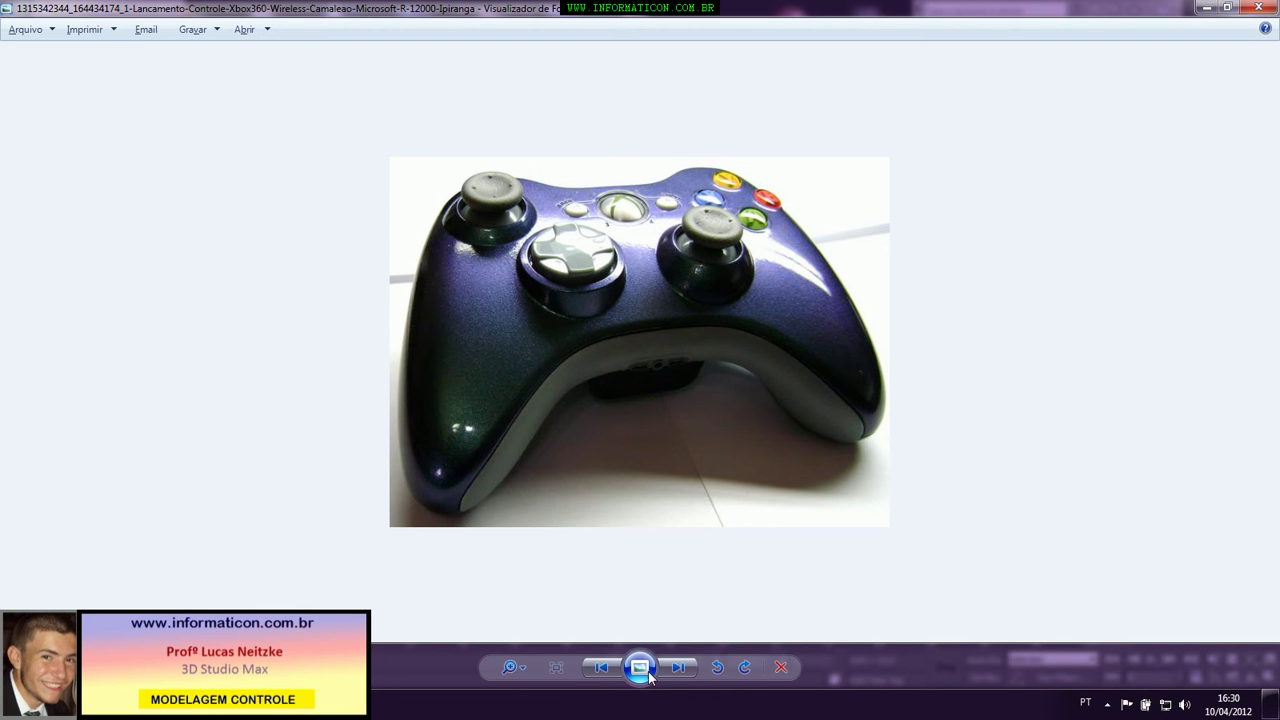
pyautogui.click(686, 672)
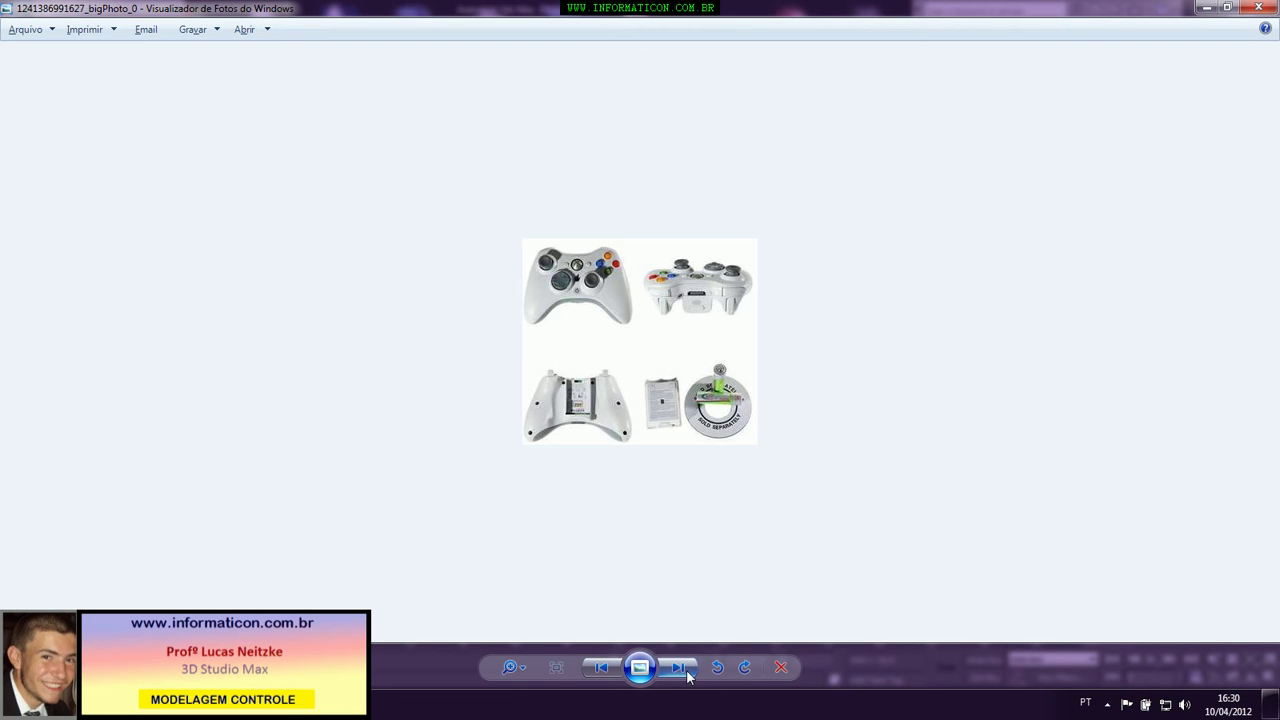
pyautogui.click(686, 673)
pyautogui.click(686, 673)
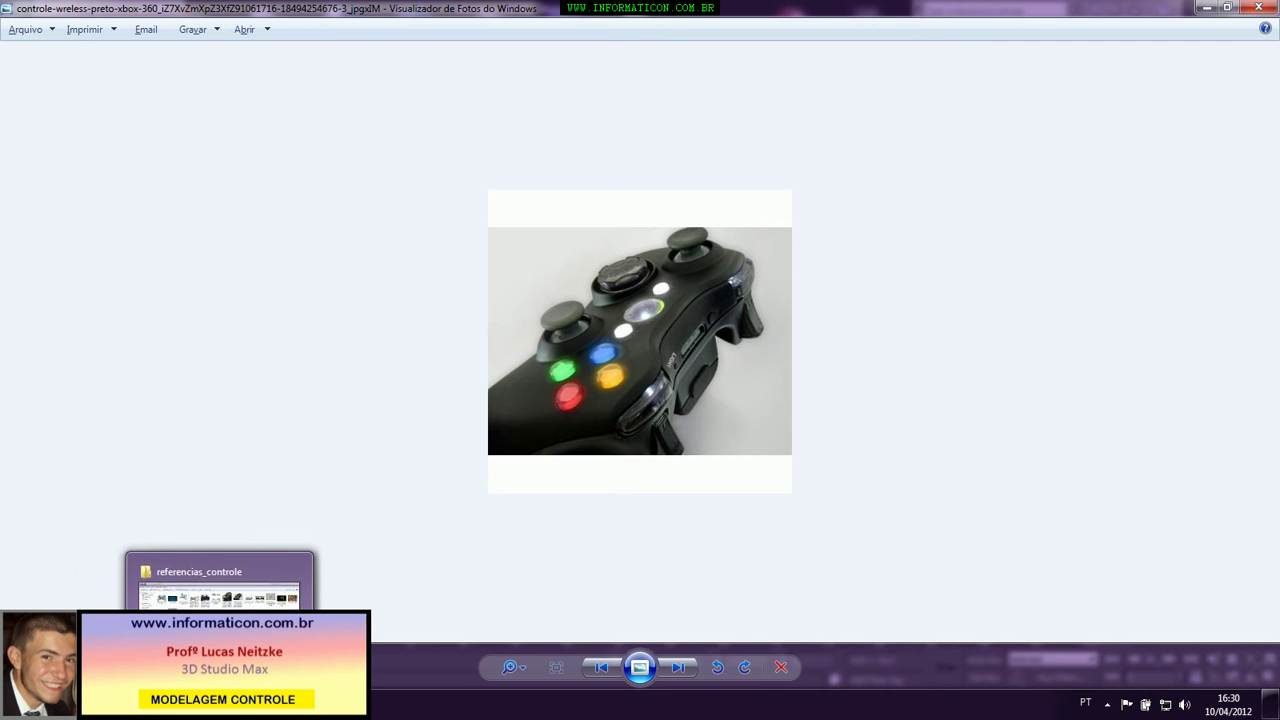
# Switch back to 3ds Max, select the controller body, and frame it in the back view
pyautogui.click(172, 704)
pyautogui.click(556, 330)
pyautogui.press('z')
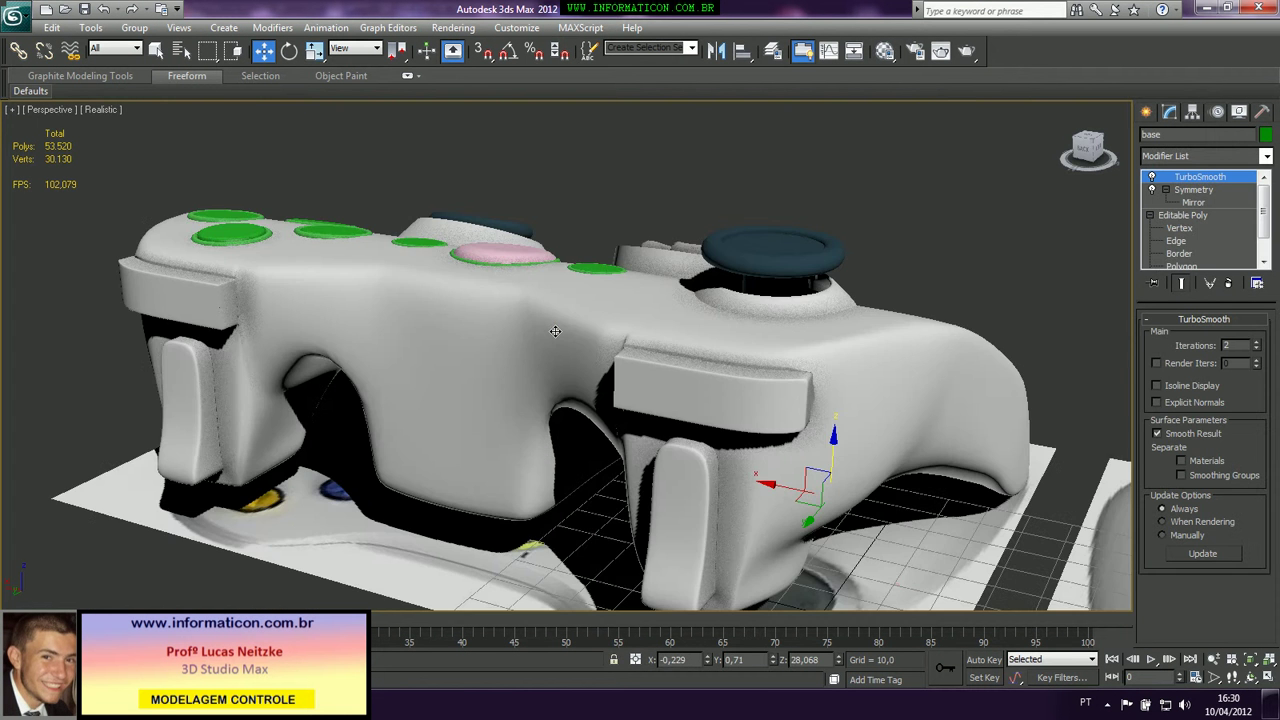
pyautogui.click(1082, 150)
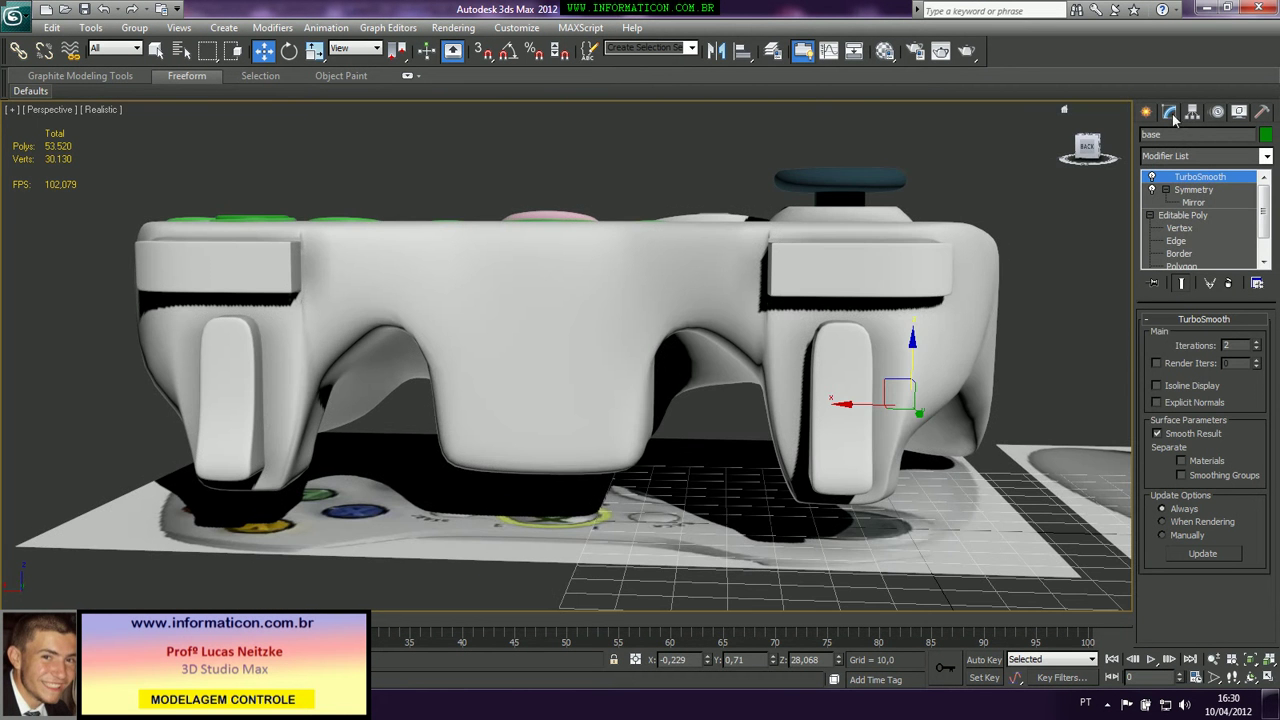
pyautogui.click(1125, 113)
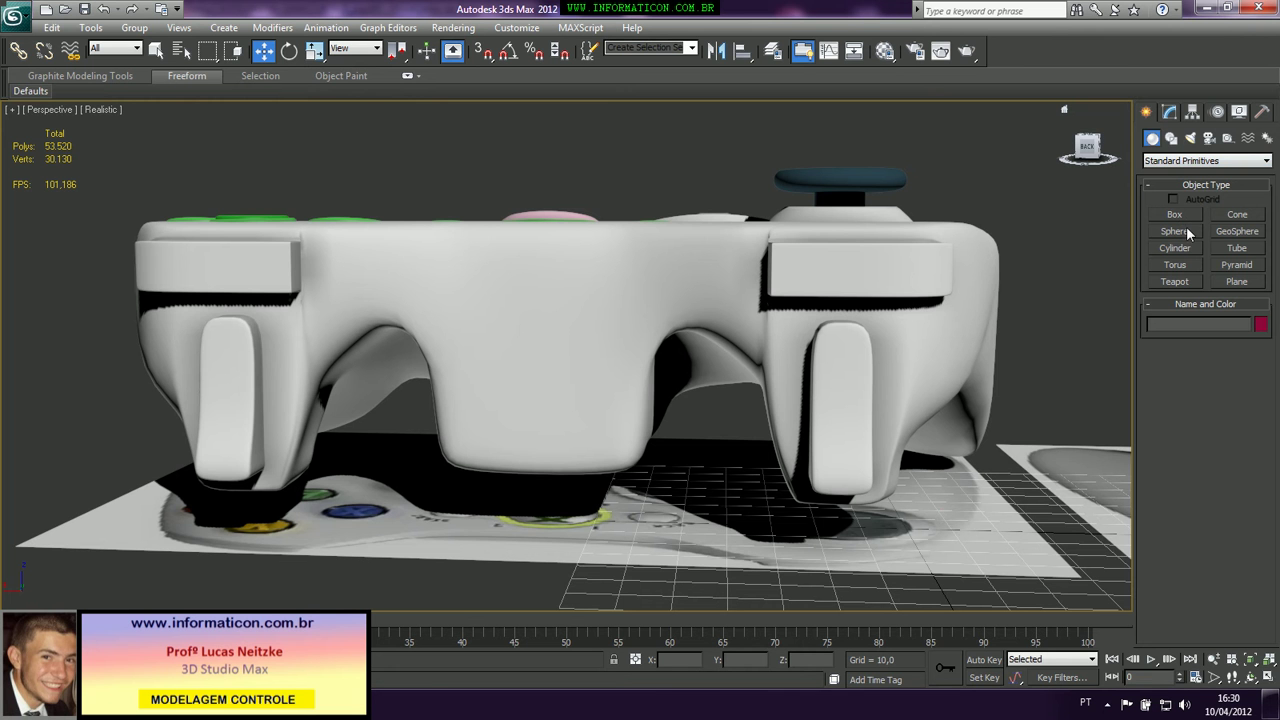
pyautogui.click(1170, 162)
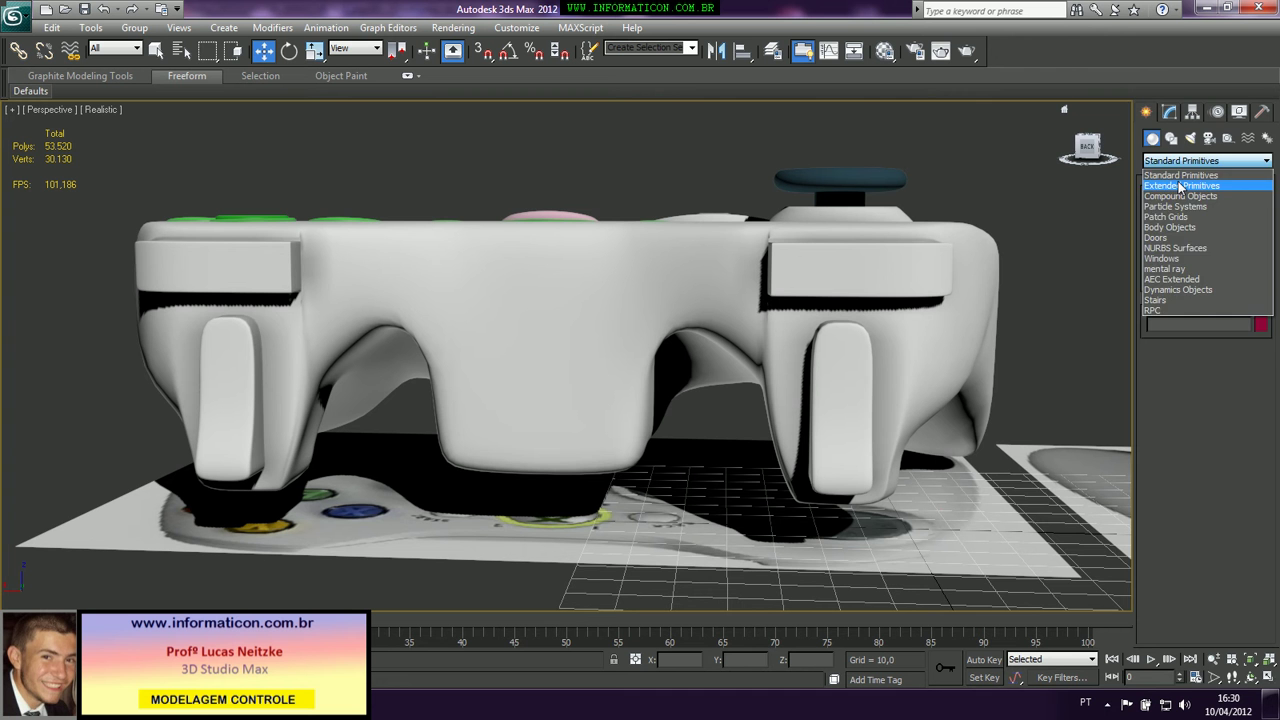
pyautogui.click(1180, 186)
pyautogui.click(1190, 231)
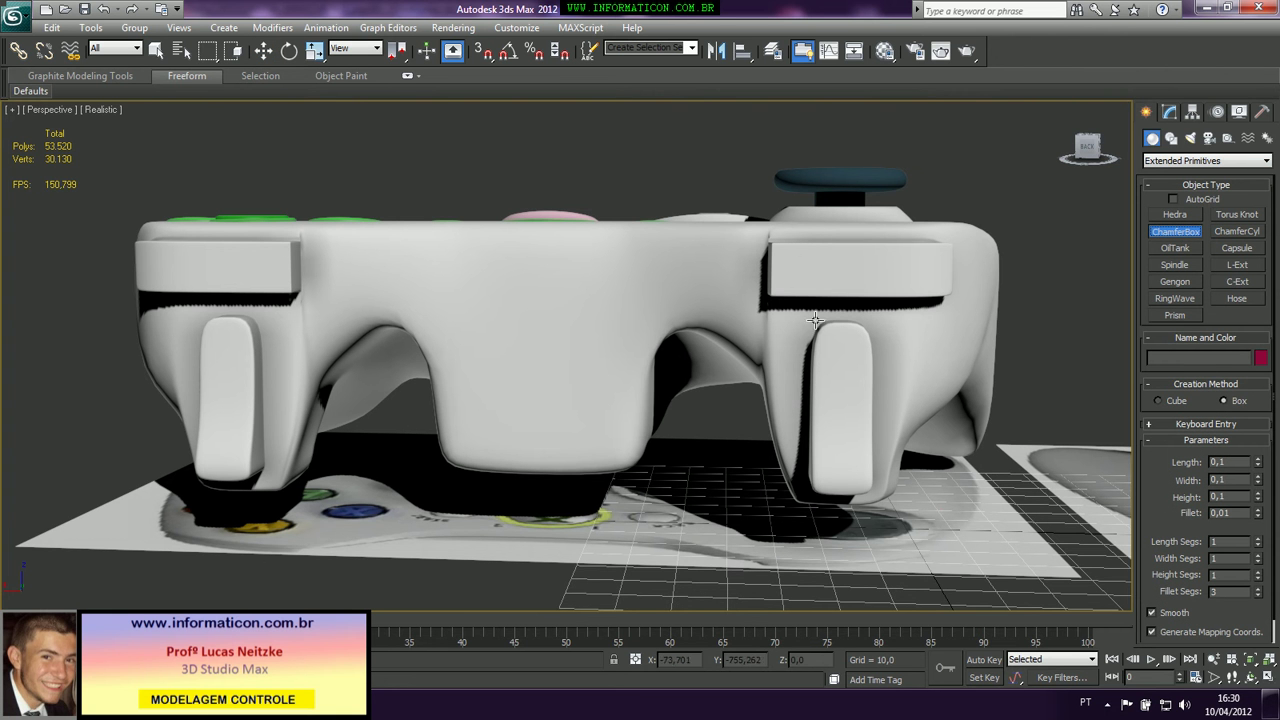
pyautogui.hotkey('alt', 'Tab')
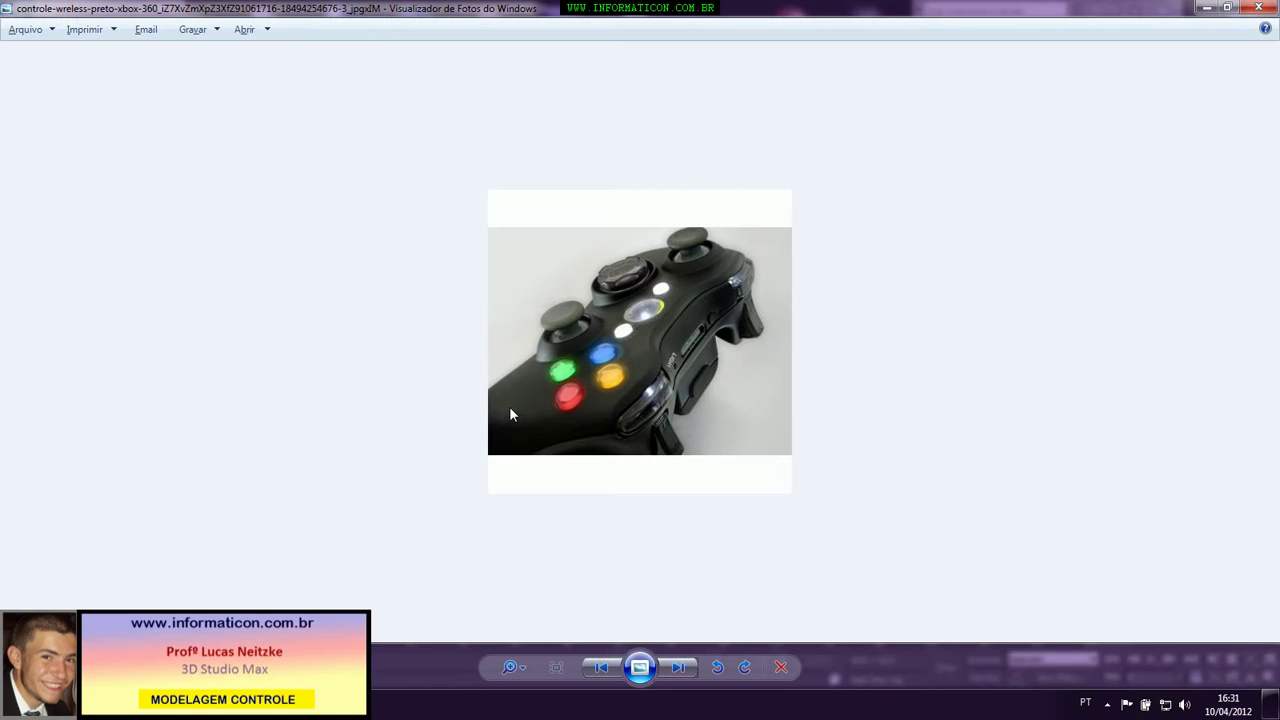
pyautogui.hotkey('alt', 'Tab')
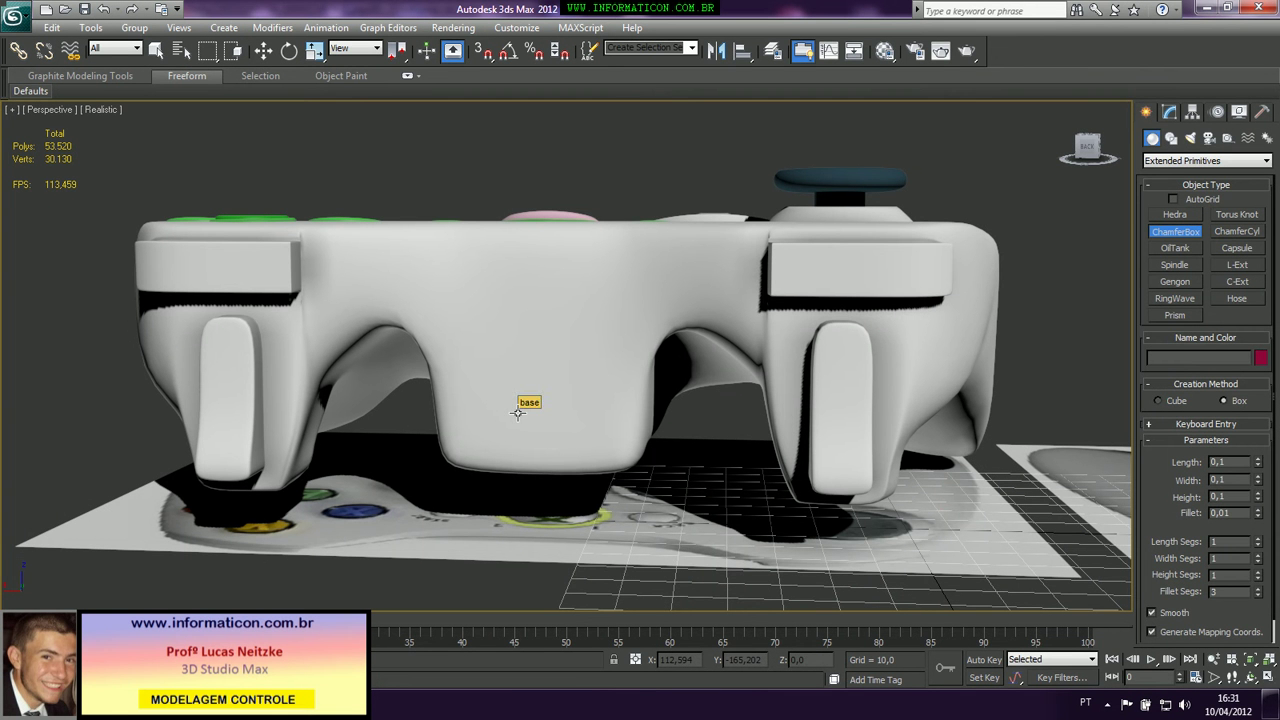
# In the back view with wireframe display, draw a circle of about 15 units radius centred on the controller's middle block
pyautogui.click(1171, 138)
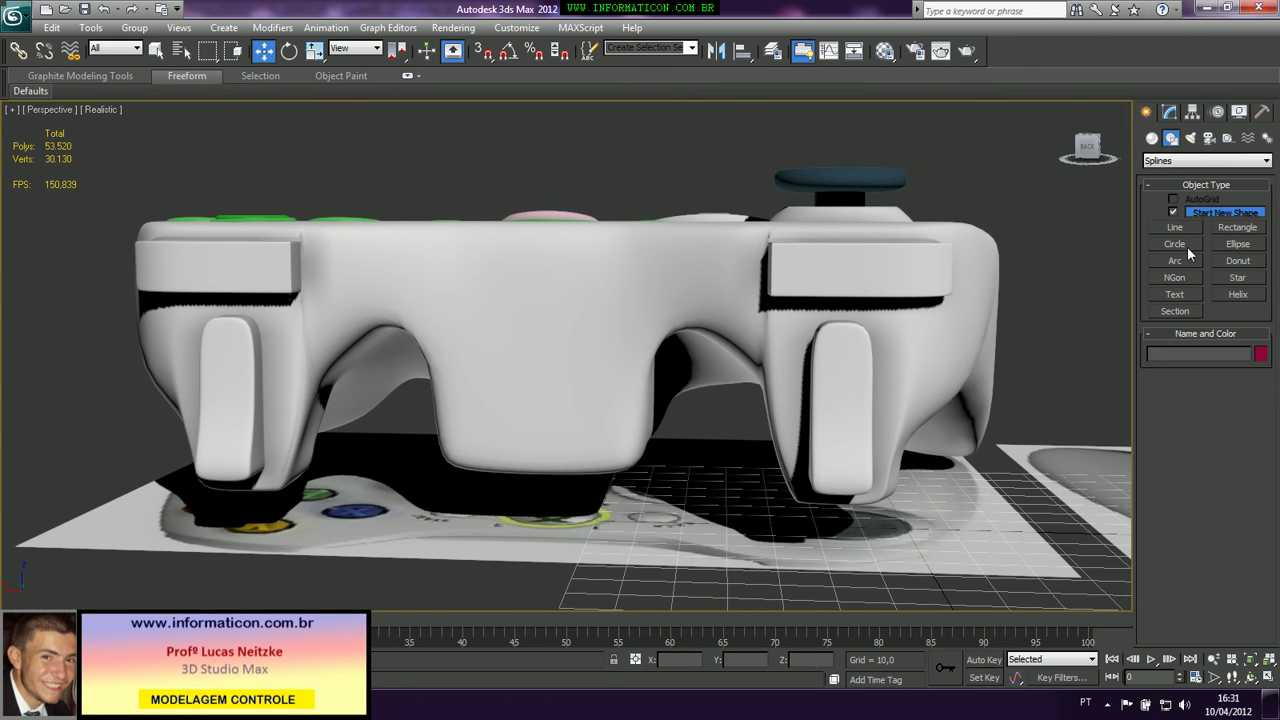
pyautogui.click(1187, 246)
pyautogui.press('v')
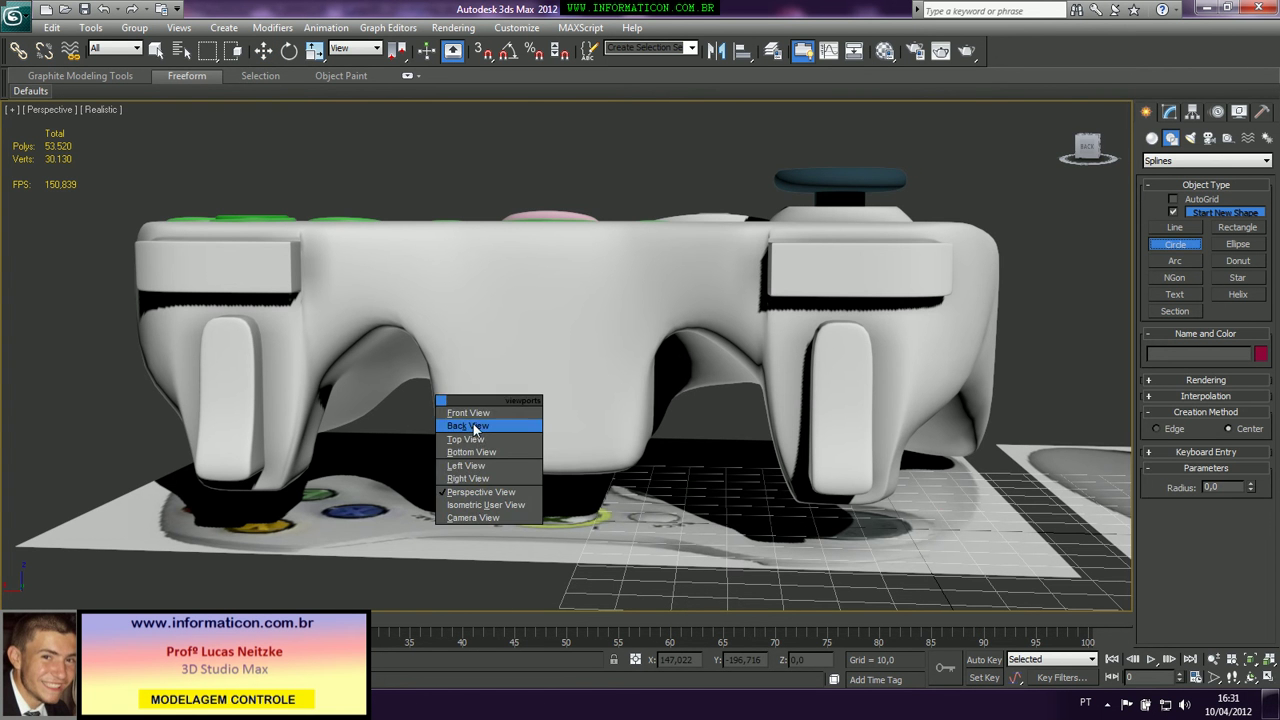
pyautogui.click(468, 426)
pyautogui.scroll(-3, 320, 378)
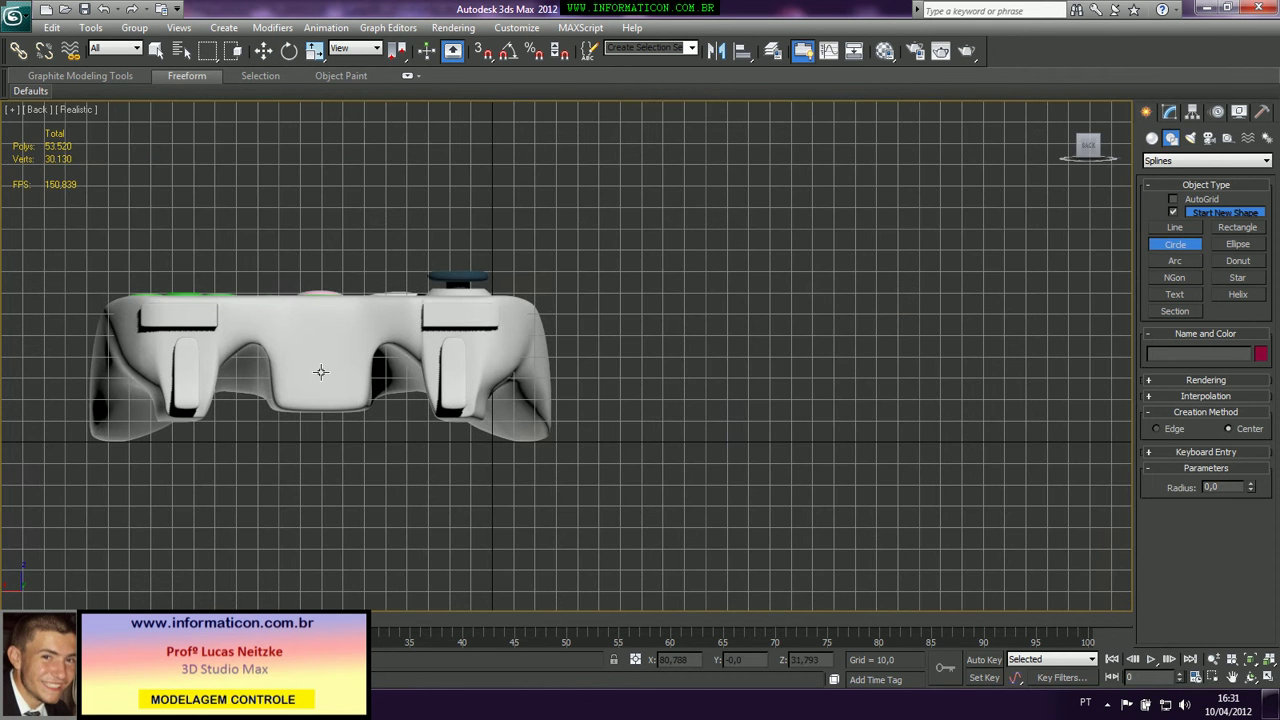
pyautogui.press('F3')
pyautogui.moveTo(319, 382); pyautogui.dragTo(346, 394)
# Switch to Windows Photo Viewer, check the labelled Xbox 360 controller photo for the rear button's shape, and return to 3ds Max
pyautogui.hotkey('alt', 'Tab')
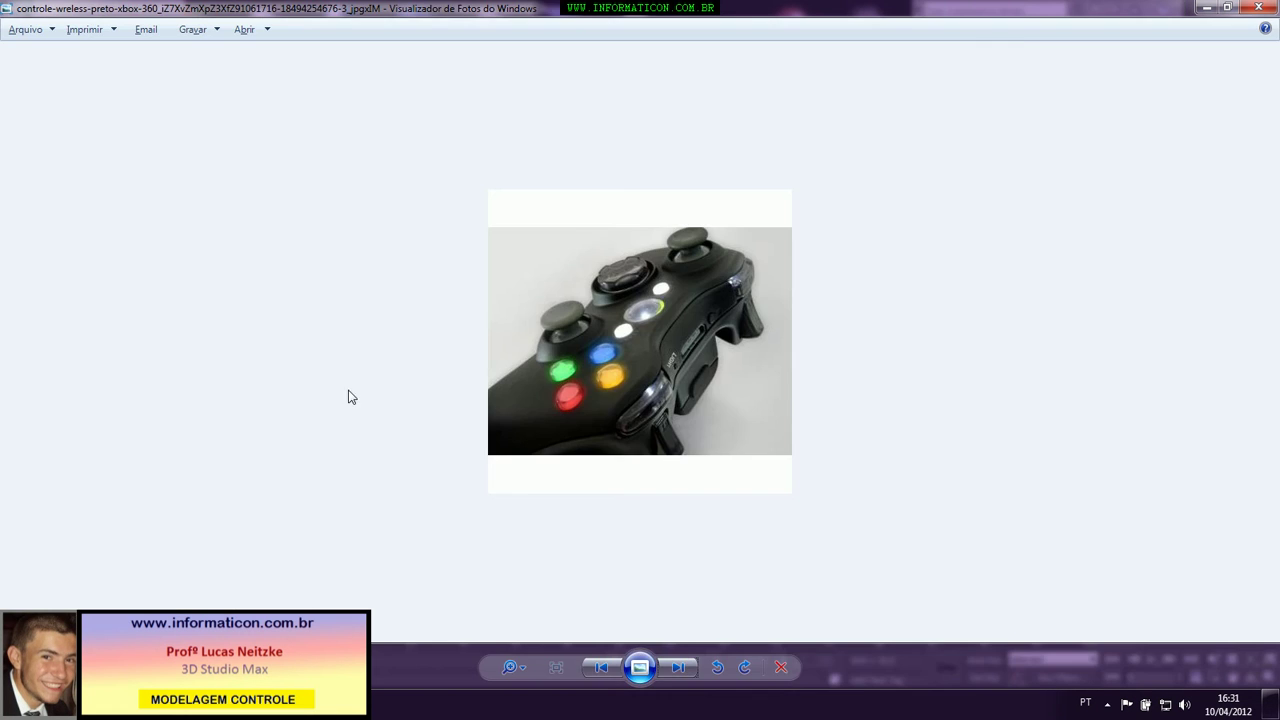
pyautogui.click(679, 670)
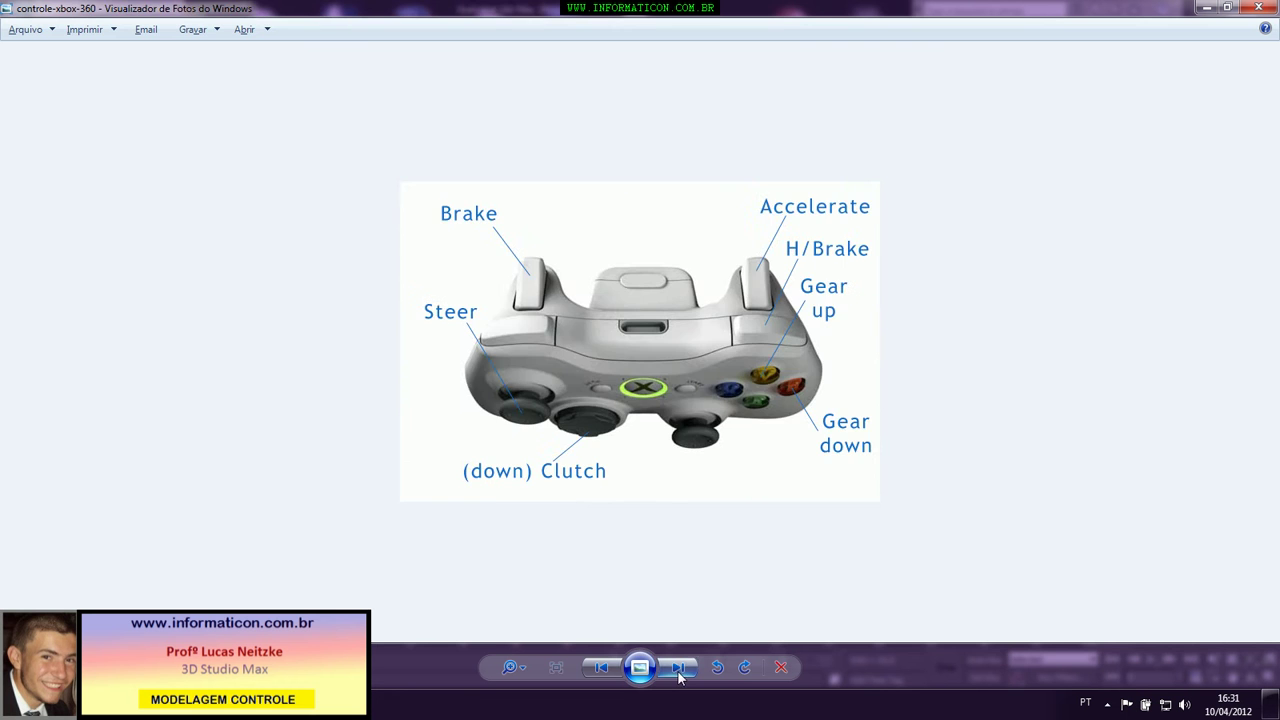
pyautogui.hotkey('alt', 'Tab')
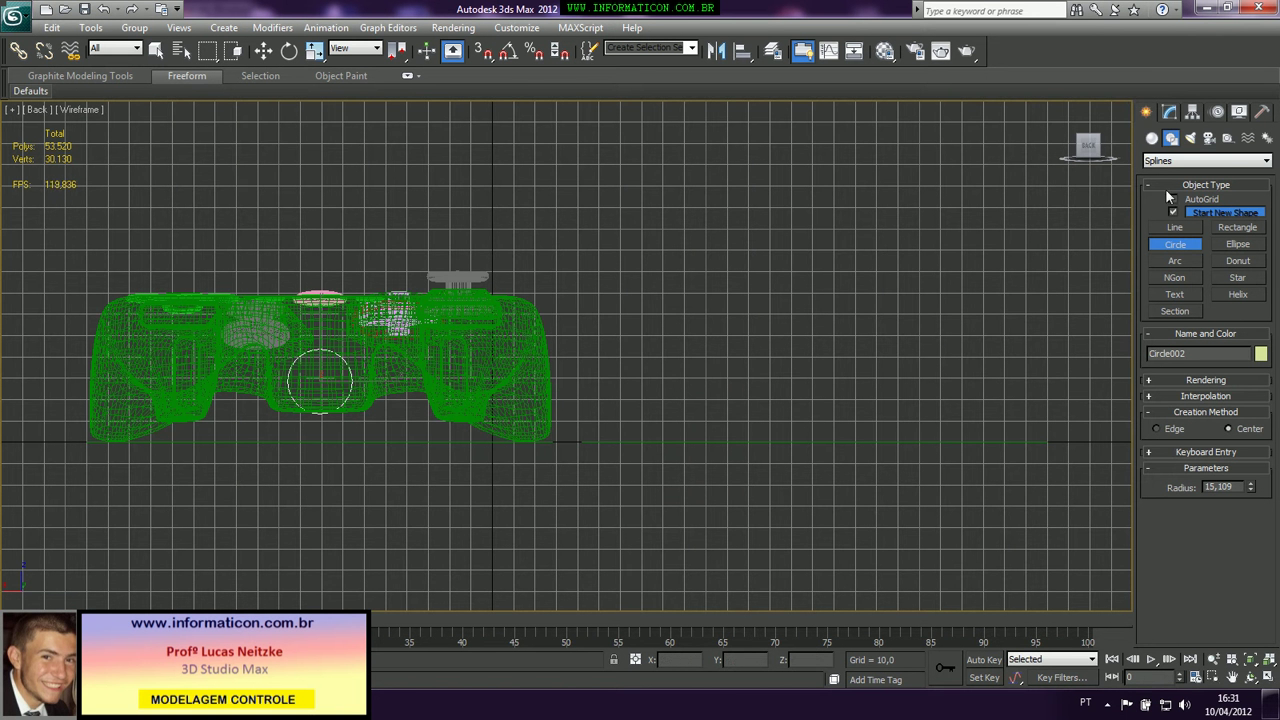
# Convert the circle to an Editable Spline and enter its vertex level
pyautogui.rightClick(310, 365)
pyautogui.rightClick(332, 370)
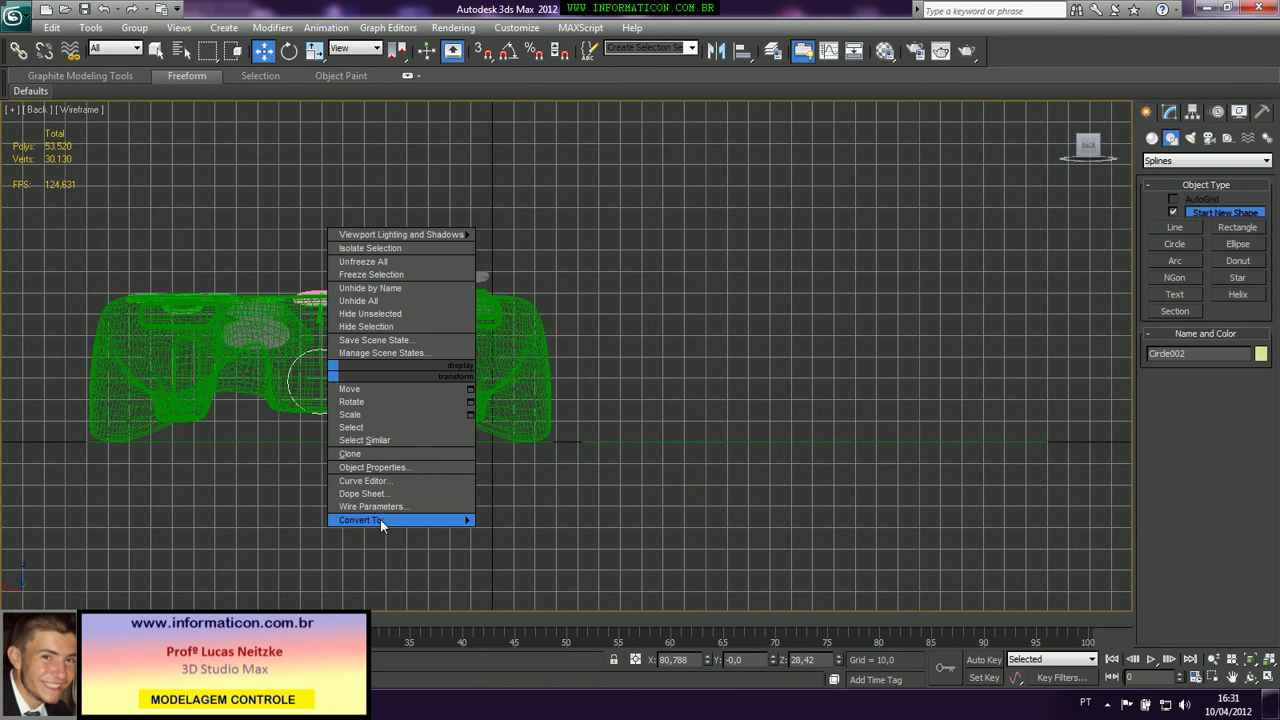
pyautogui.moveTo(413, 526)
pyautogui.click(535, 520)
pyautogui.scroll(4, 397, 374)
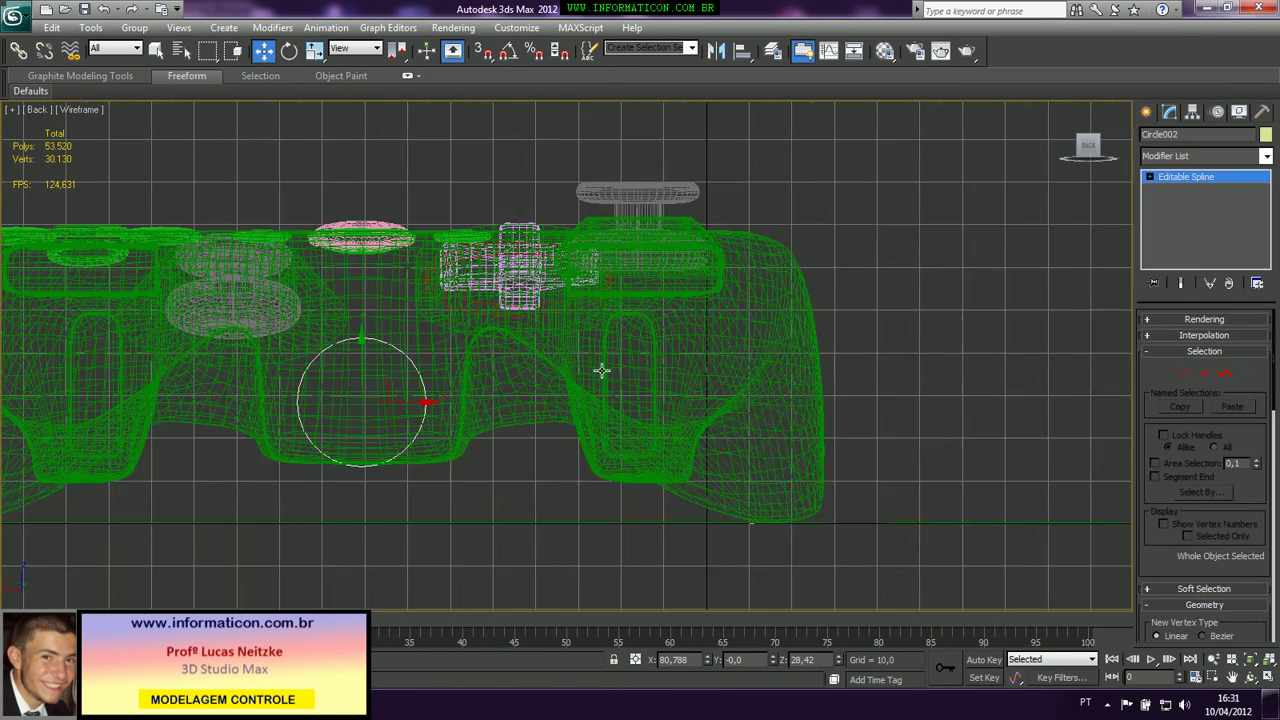
pyautogui.moveTo(461, 366); pyautogui.dragTo(574, 350, button='middle')
pyautogui.press('1')
pyautogui.click(475, 321)
pyautogui.click(475, 450)
pyautogui.moveTo(475, 405)
pyautogui.mouseDown()
pyautogui.moveTo(476, 373)
pyautogui.moveTo(456, 405)
pyautogui.mouseUp()
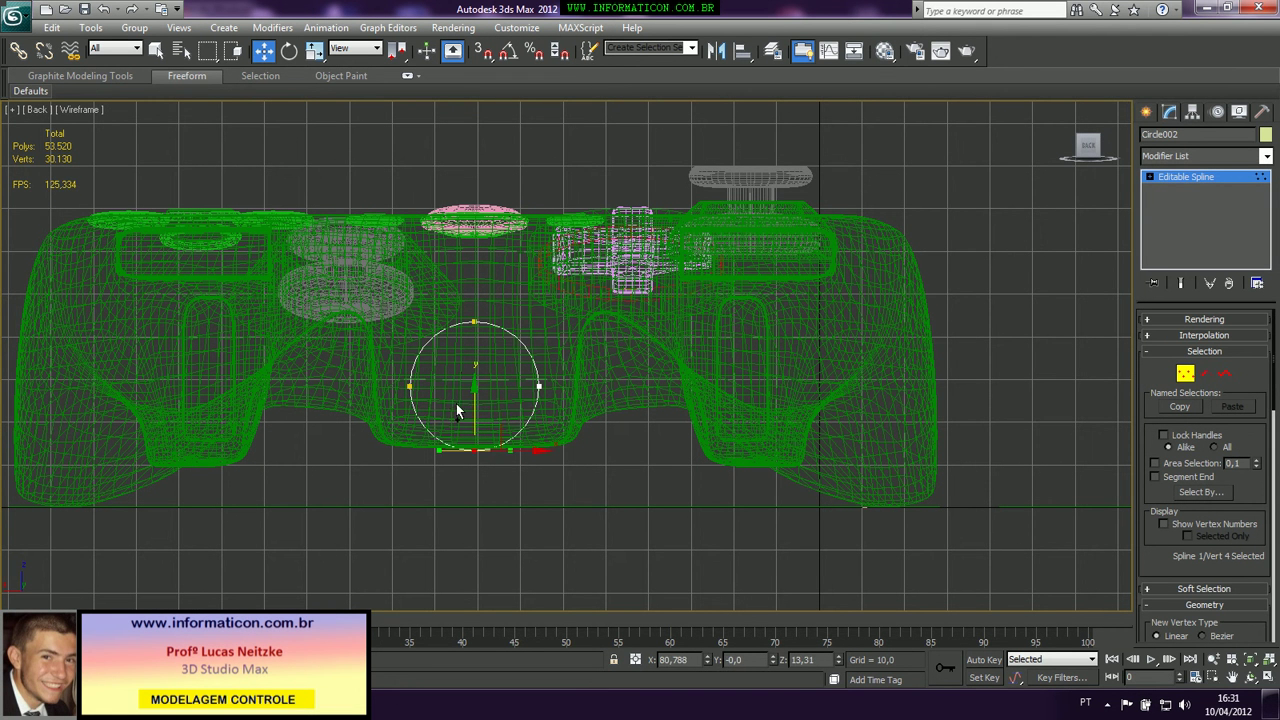
pyautogui.keyDown('ctrl'); pyautogui.click(475, 322); pyautogui.keyUp('ctrl')
pyautogui.press('r')
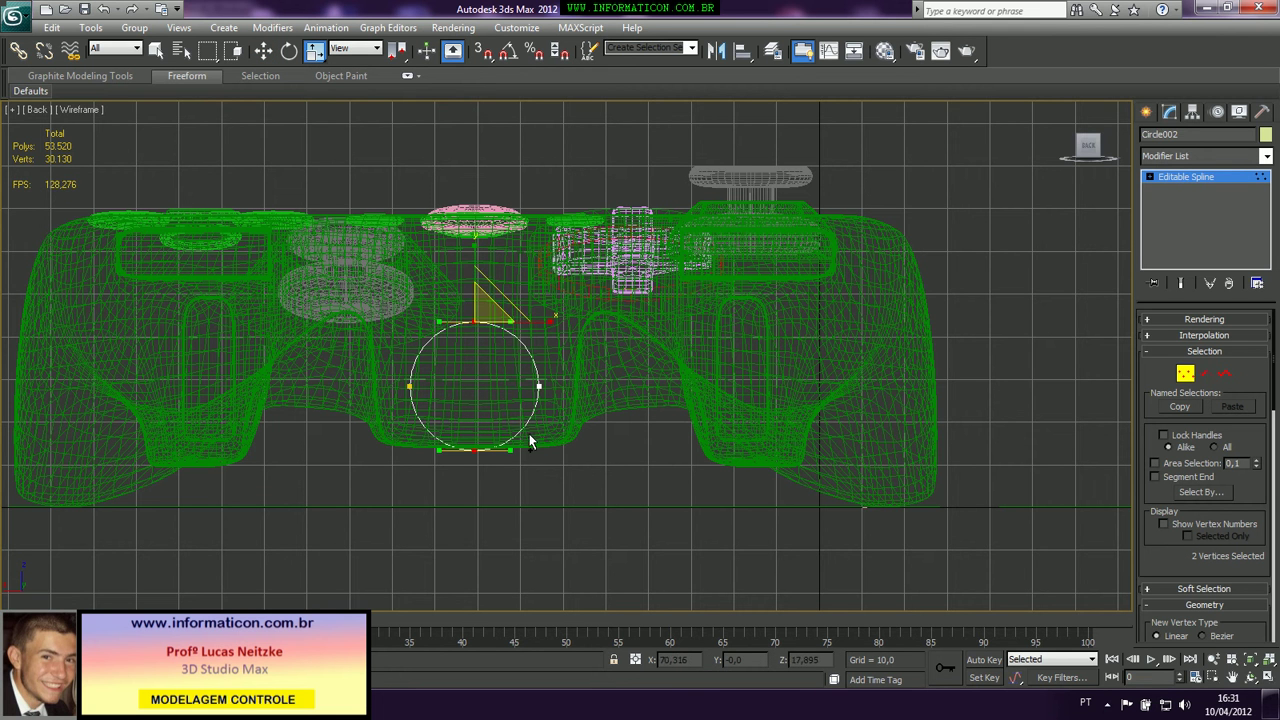
pyautogui.click(567, 369)
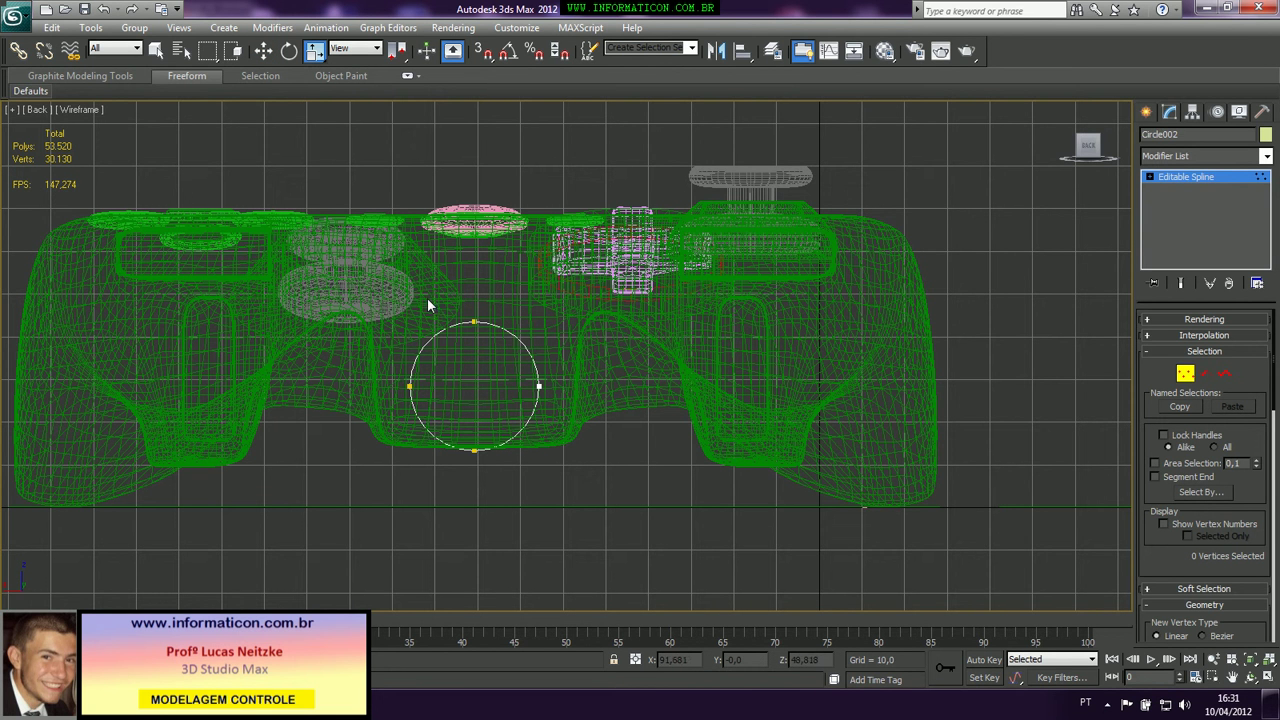
# Flatten the circle by moving its uppermost vertex down and its lowest vertex up along Y
pyautogui.click(475, 323)
pyautogui.press('w')
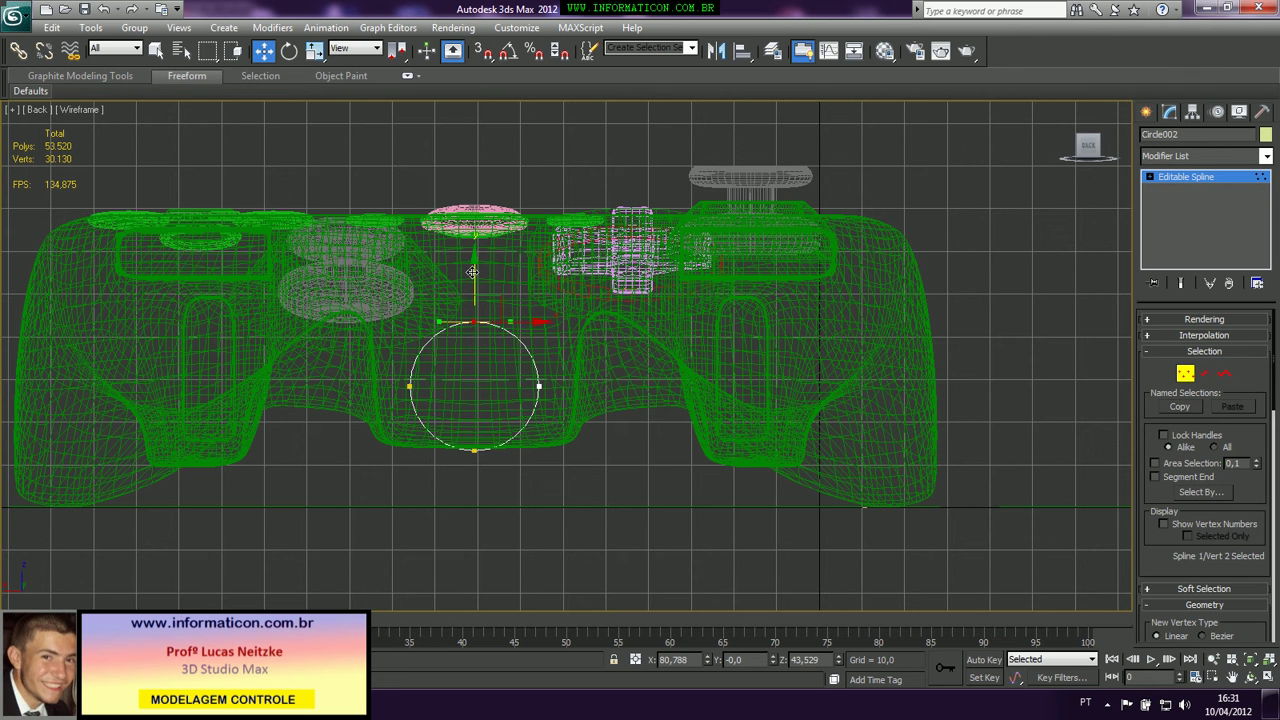
pyautogui.moveTo(474, 270); pyautogui.dragTo(474, 298)
pyautogui.click(474, 450)
pyautogui.moveTo(476, 410); pyautogui.dragTo(479, 373)
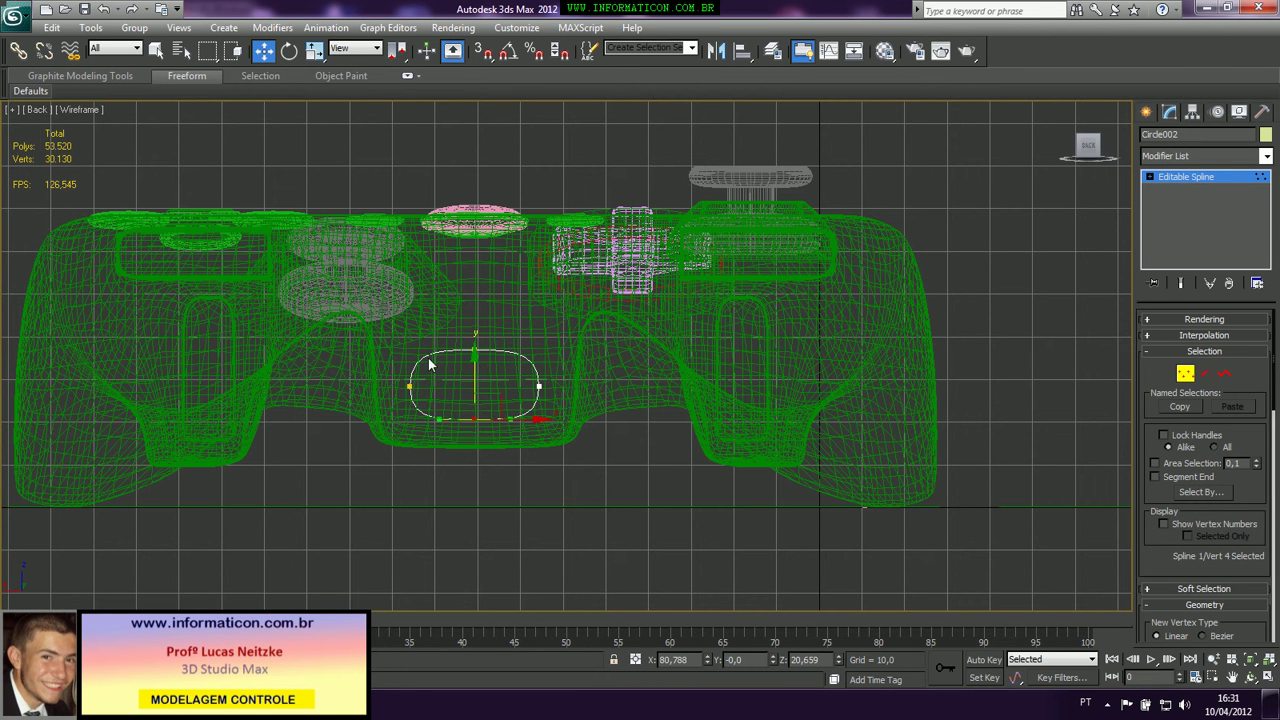
# Narrow the spline into a low rounded slot by lowering its upper vertex and centring the two side vertices between the long edges
pyautogui.moveTo(393, 370); pyautogui.dragTo(574, 402)
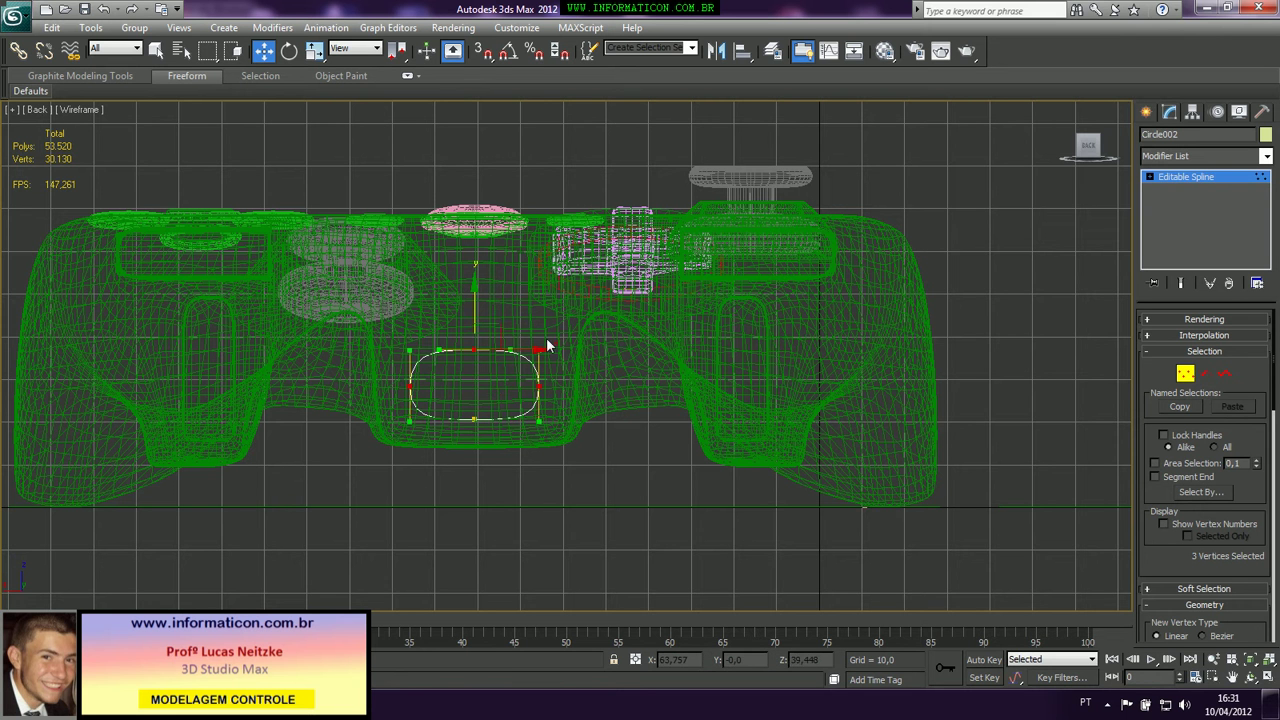
pyautogui.moveTo(477, 314); pyautogui.dragTo(487, 353)
pyautogui.moveTo(410, 459); pyautogui.dragTo(411, 441)
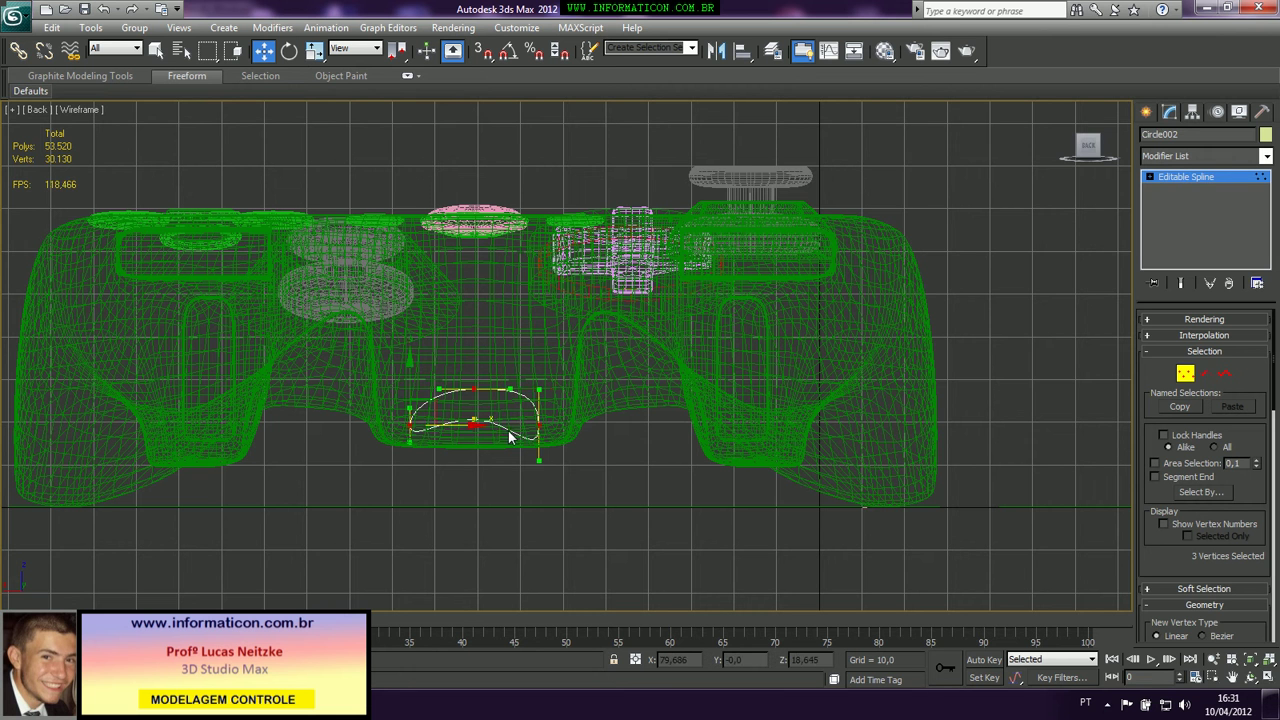
pyautogui.moveTo(539, 460); pyautogui.dragTo(538, 440)
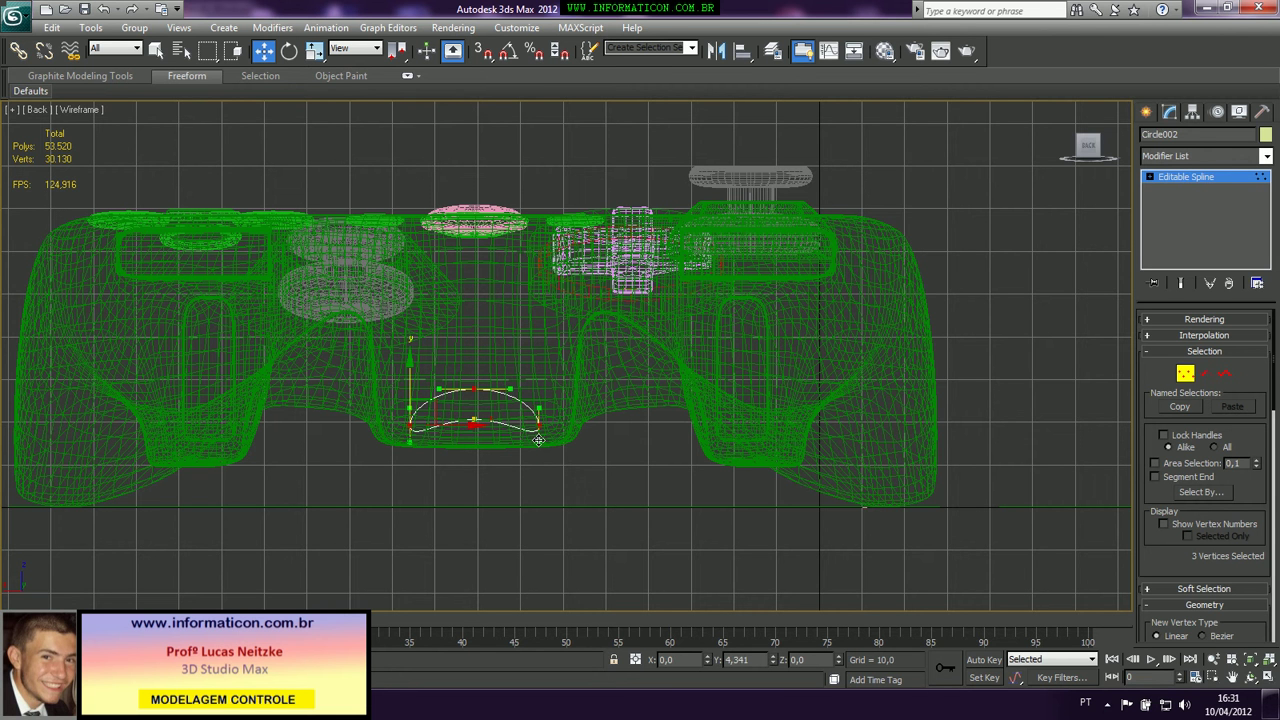
pyautogui.keyDown('alt'); pyautogui.moveTo(449, 370); pyautogui.dragTo(535, 350); pyautogui.keyUp('alt')
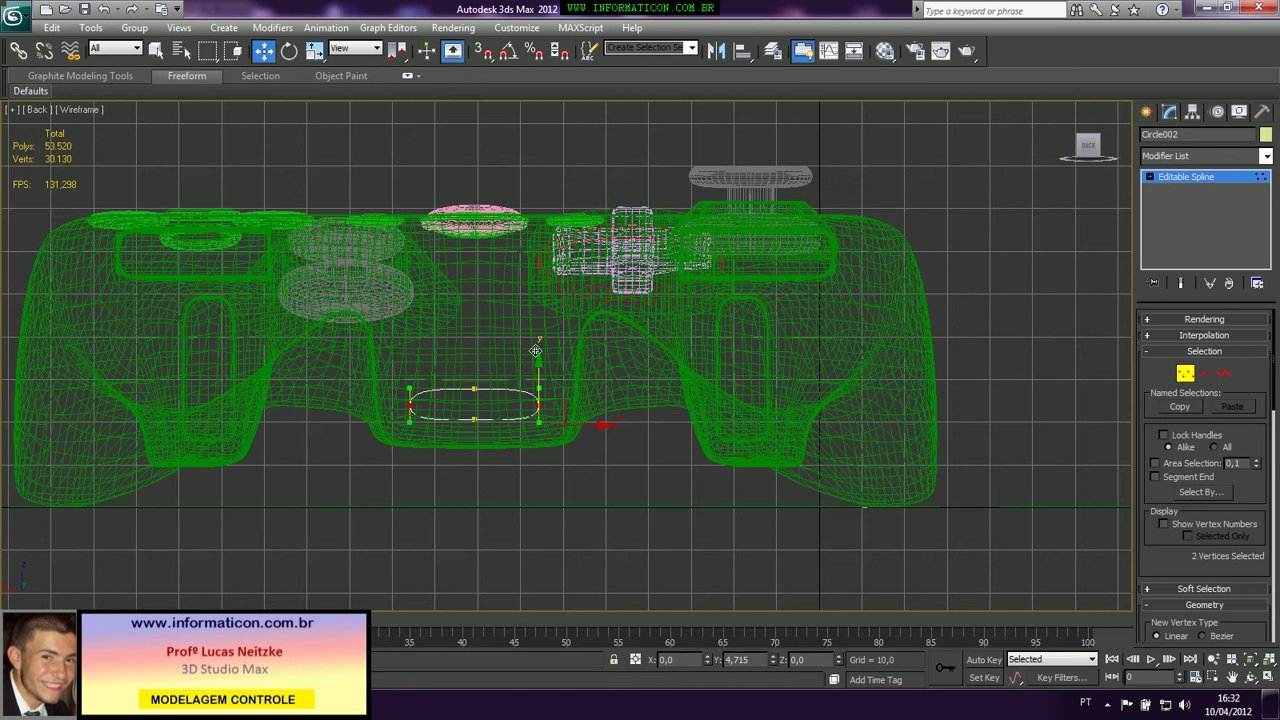
# Leave the vertex level and apply an Extrude modifier with an amount of 2.0 to the slot-shaped spline
pyautogui.click(1185, 372)
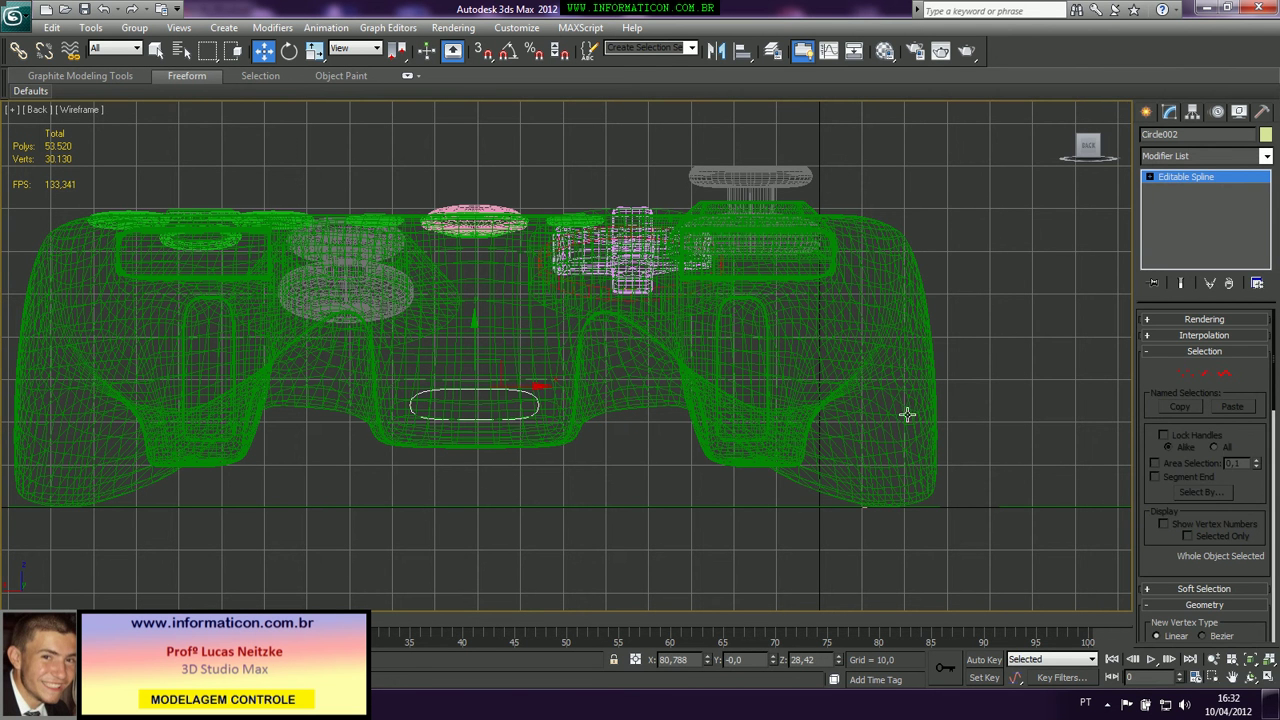
pyautogui.click(1164, 157)
pyautogui.write('ex')
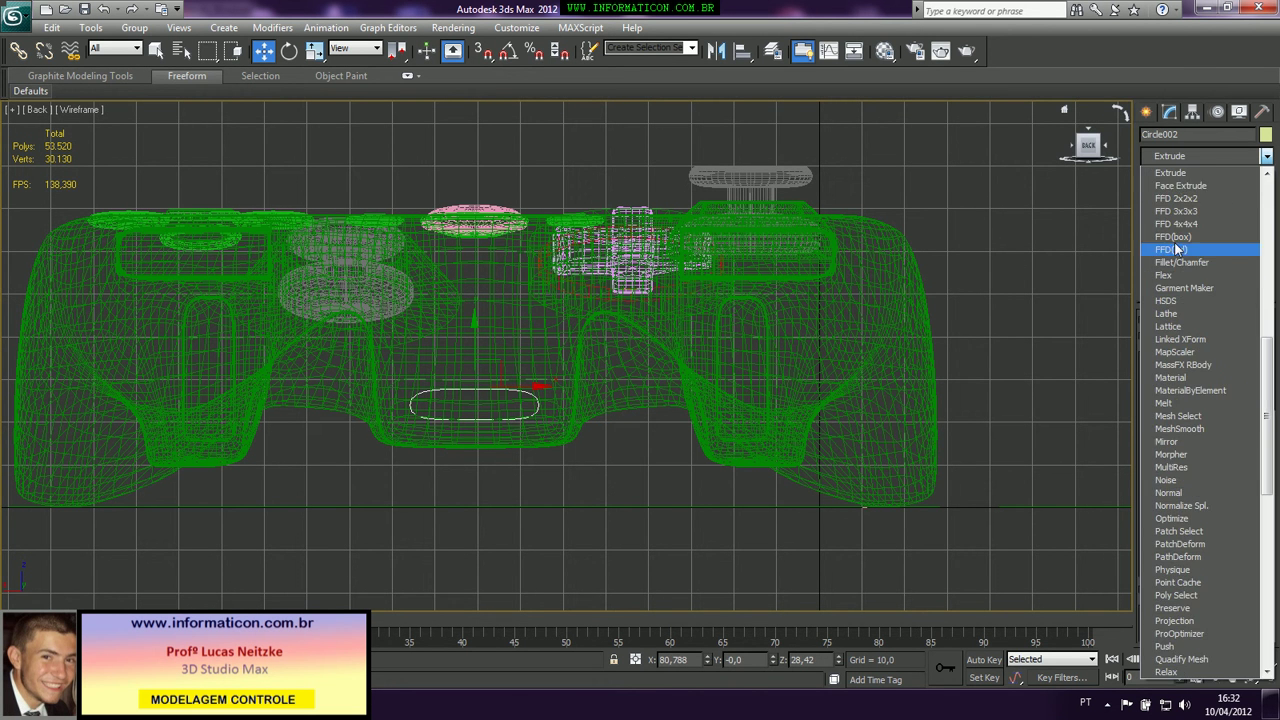
pyautogui.click(1170, 173)
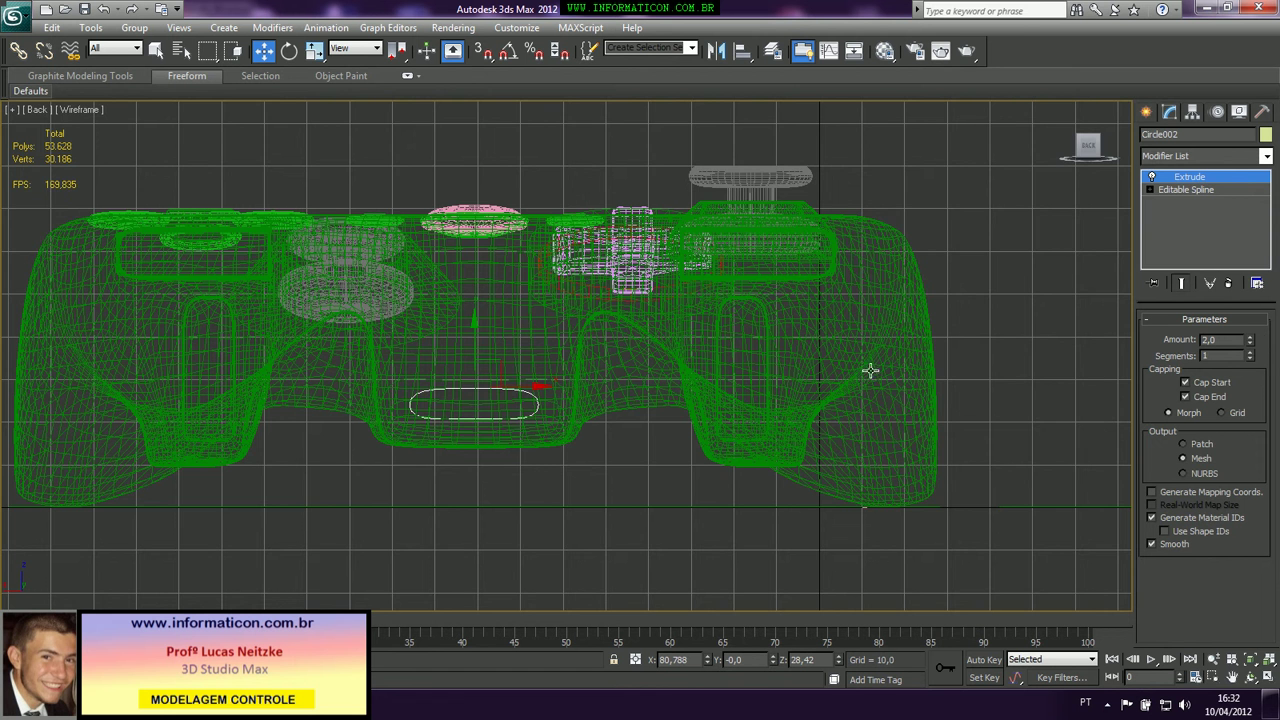
# In shaded perspective, move the extruded slot piece along Y to about 21.5 so it sits on the block's rear face
pyautogui.press('p')
pyautogui.press('z')
pyautogui.press('F3')
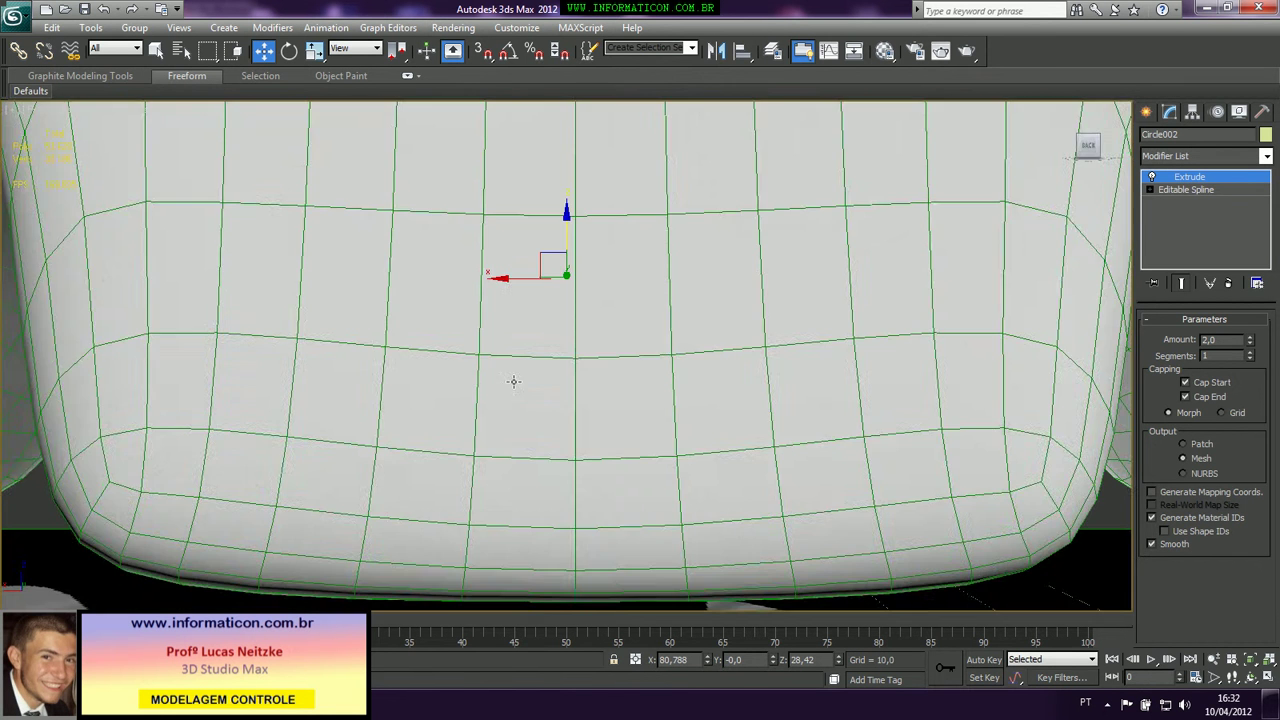
pyautogui.press('F4')
pyautogui.scroll(-8, 523, 378)
pyautogui.moveTo(520, 383)
pyautogui.keyDown('alt'); pyautogui.mouseDown(button='middle')
pyautogui.moveTo(503, 407)
pyautogui.moveTo(511, 383)
pyautogui.mouseUp(button='middle'); pyautogui.keyUp('alt')
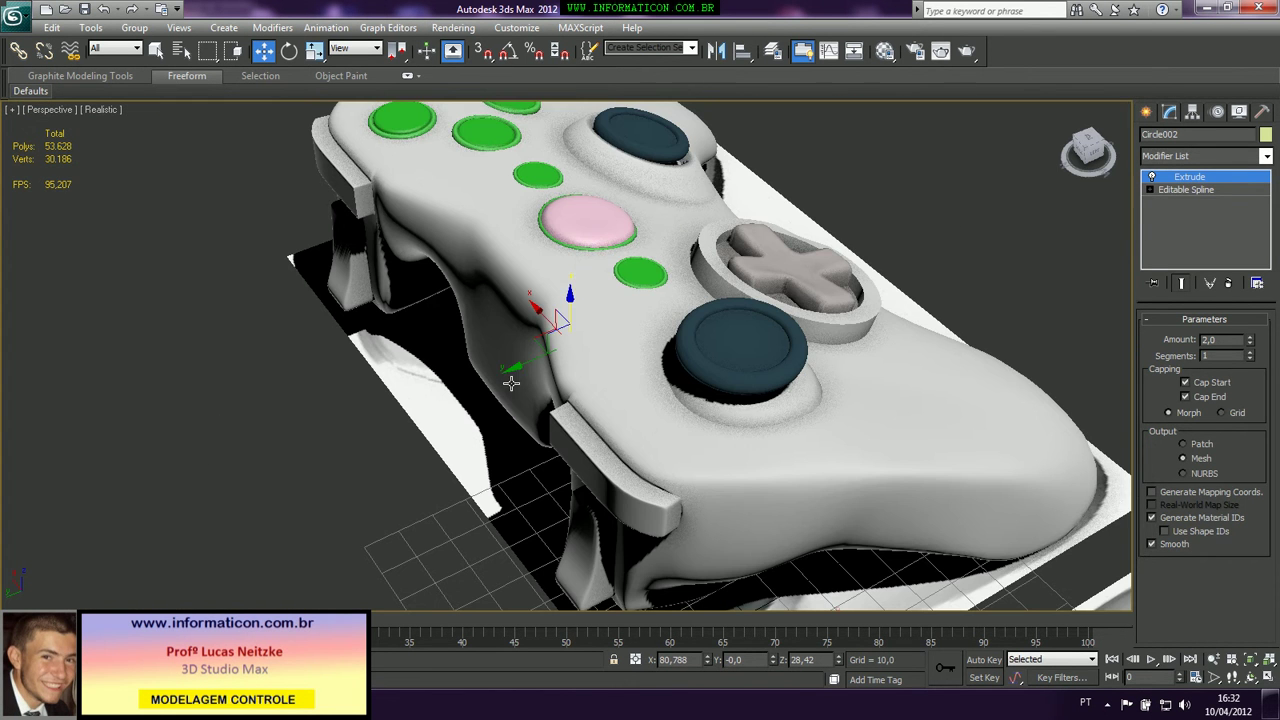
pyautogui.click(515, 360)
pyautogui.hotkey('ctrl', 'z')
pyautogui.moveTo(517, 364); pyautogui.dragTo(449, 386)
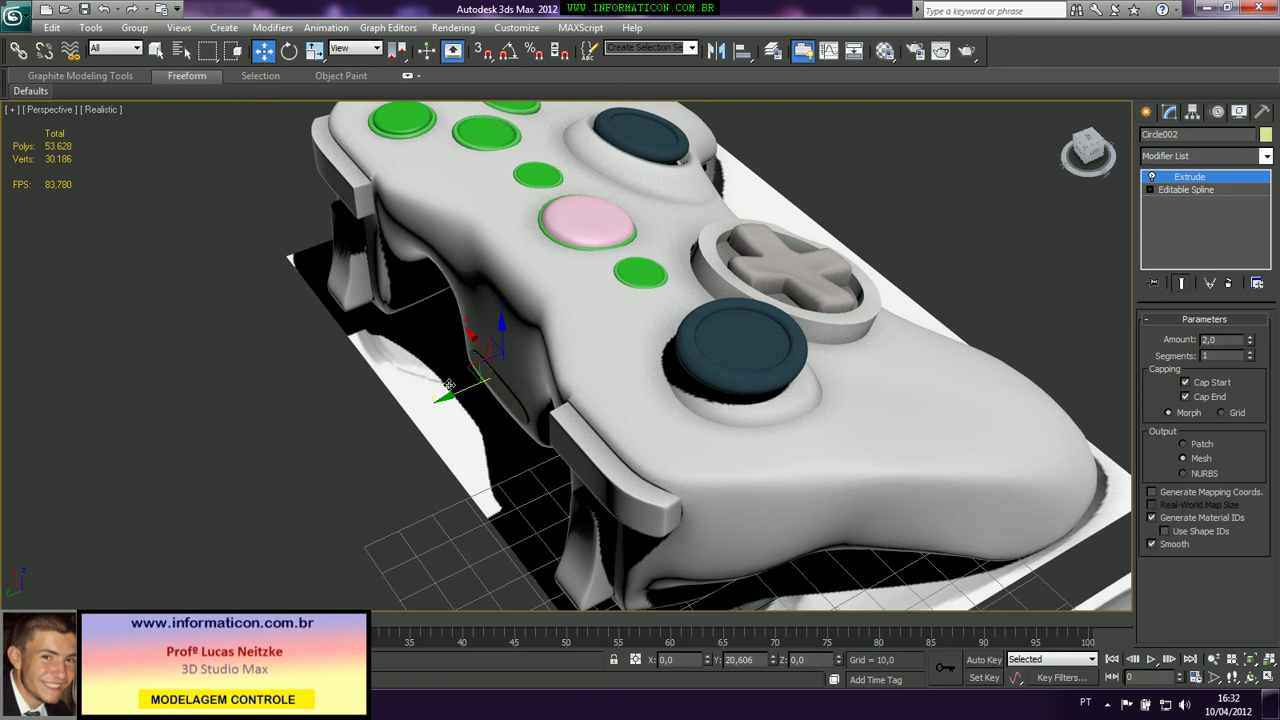
# Scale the slot piece uniformly to about 84.5%, comparing it with the reference photo in Windows Photo Viewer and returning to 3ds Max
pyautogui.press('z')
pyautogui.scroll(-5, 458, 384)
pyautogui.keyDown('alt'); pyautogui.moveTo(457, 384); pyautogui.dragTo(565, 356, button='middle'); pyautogui.keyUp('alt')
pyautogui.hotkey('alt', 'Tab')
pyautogui.hotkey('alt', 'Tab')
pyautogui.press('r')
pyautogui.hotkey('alt', 'Tab')
pyautogui.hotkey('alt', 'Tab')
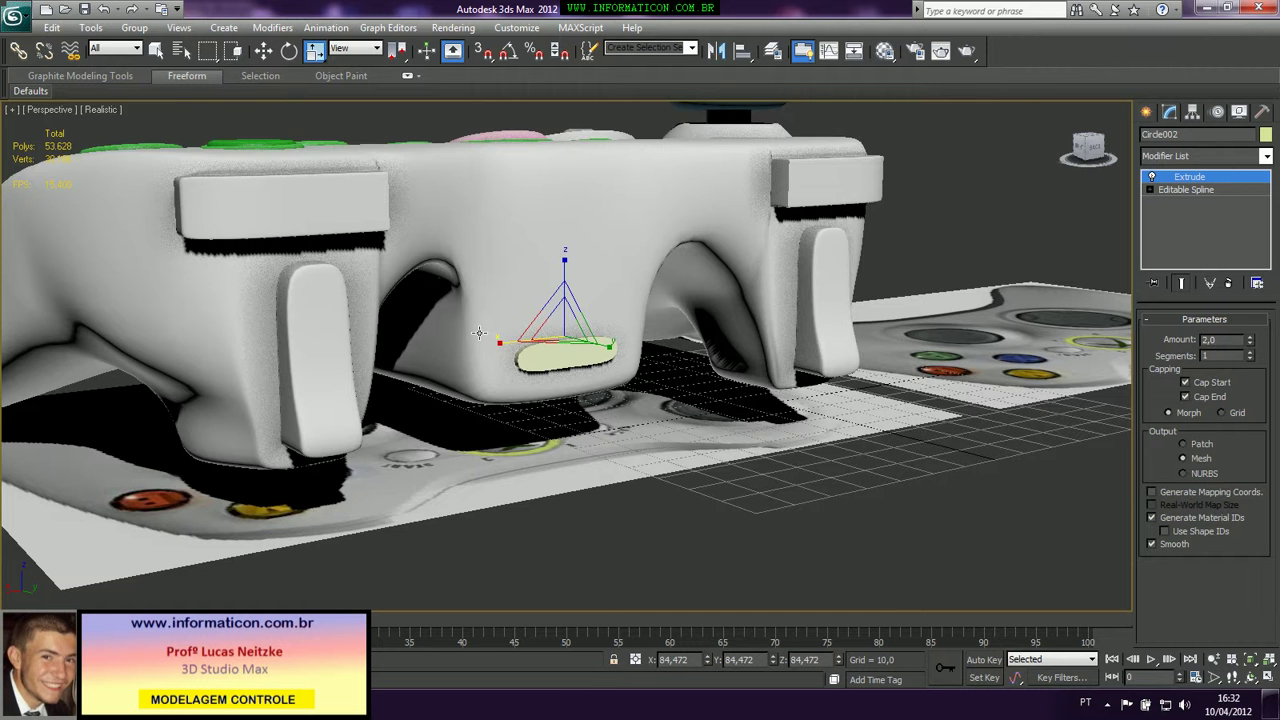
# Push the slot piece slightly into the controller's rear face, to about Y 21.3, and check its depth with edged faces
pyautogui.press('F4')
pyautogui.scroll(4, 565, 356)
pyautogui.press('F4')
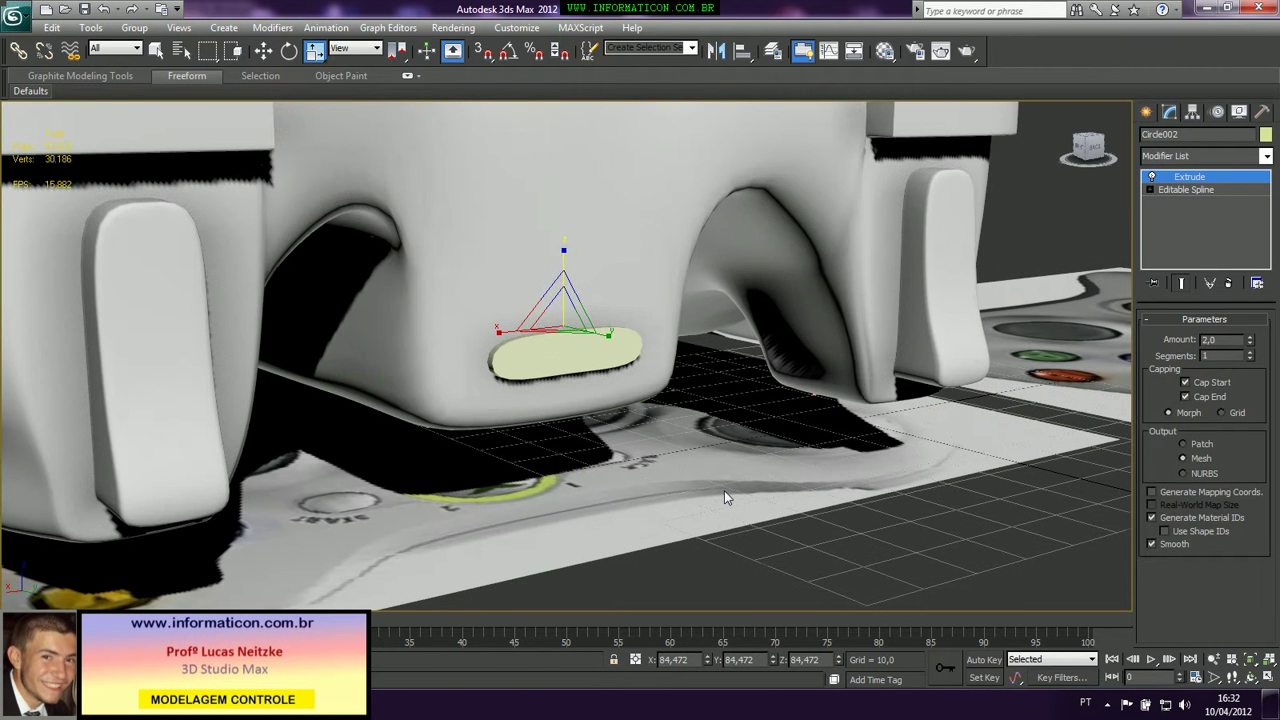
pyautogui.click(724, 490)
pyautogui.click(551, 364)
pyautogui.press('w')
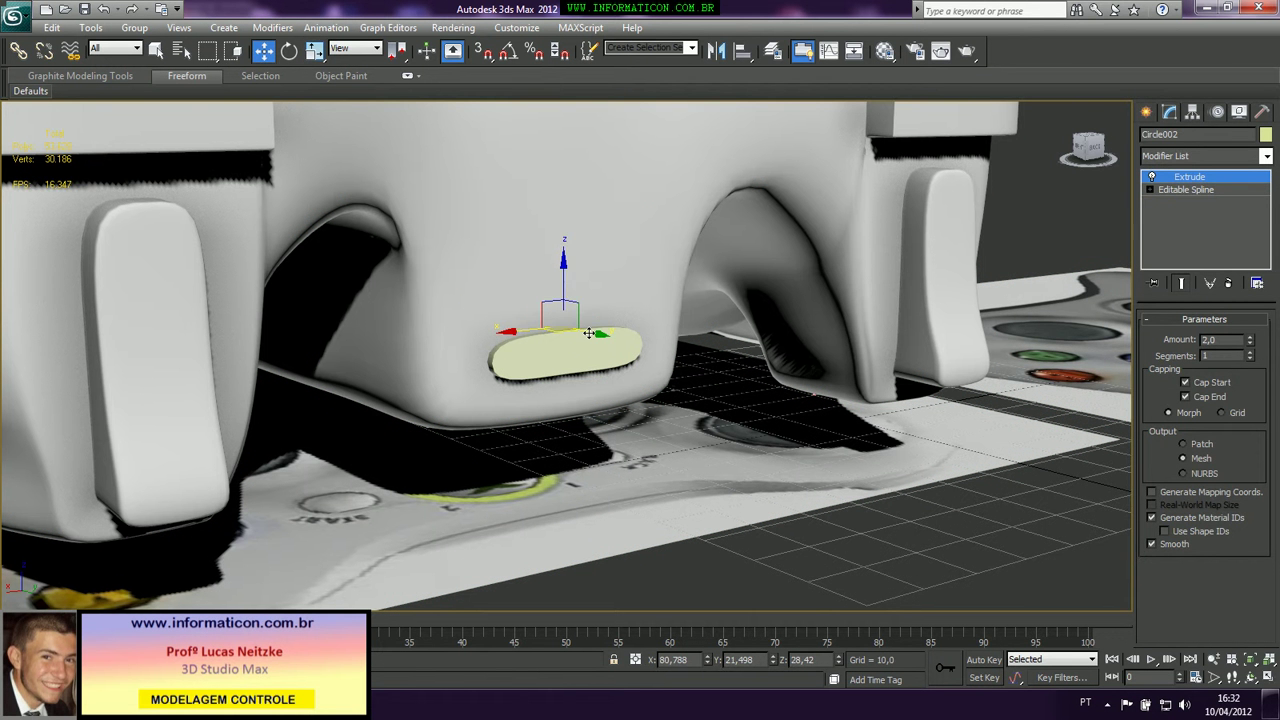
pyautogui.moveTo(589, 333); pyautogui.dragTo(602, 337)
pyautogui.press('F4')
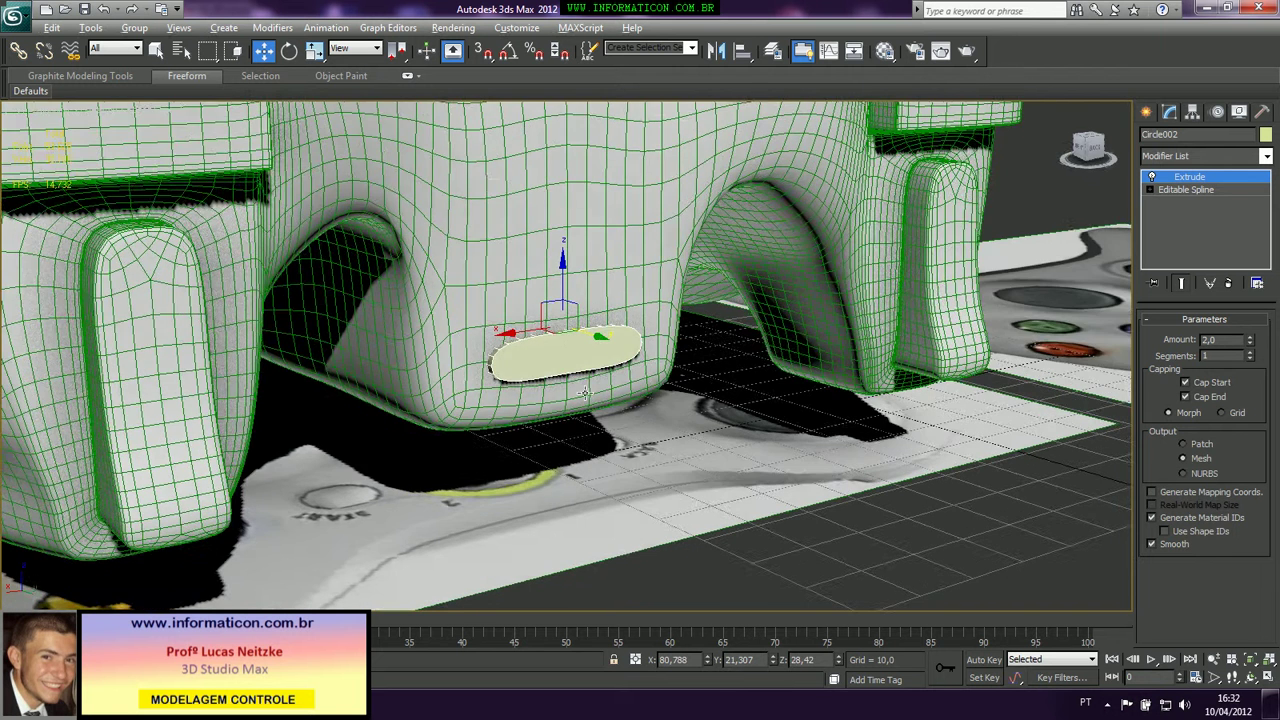
pyautogui.keyDown('alt'); pyautogui.moveTo(585, 393); pyautogui.dragTo(577, 424, button='middle'); pyautogui.keyUp('alt')
pyautogui.press('F4')
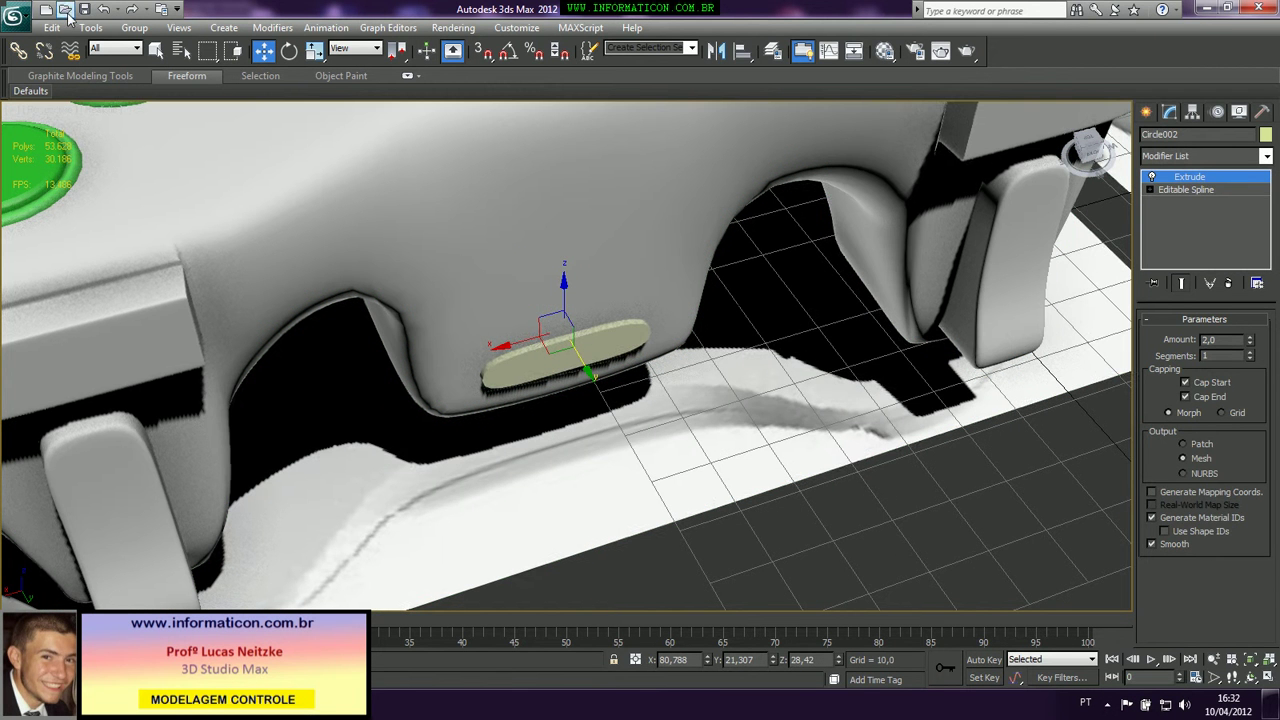
# Deselect the slot piece and compare the model's back with the controller photo in Windows Photo Viewer, returning to 3ds Max
pyautogui.click(743, 527)
pyautogui.keyDown('alt'); pyautogui.moveTo(784, 497); pyautogui.dragTo(703, 420, button='middle'); pyautogui.keyUp('alt')
pyautogui.hotkey('alt', 'Tab')
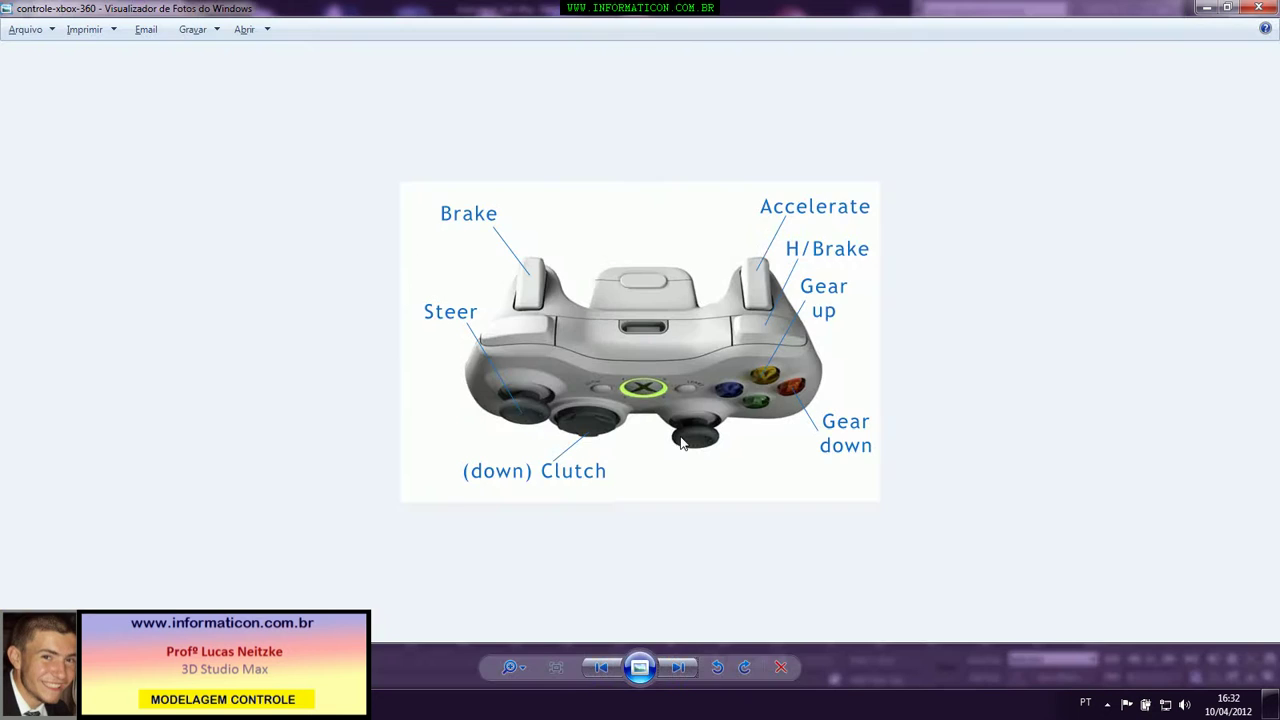
pyautogui.hotkey('alt', 'Tab')
pyautogui.keyDown('alt'); pyautogui.moveTo(620, 460); pyautogui.dragTo(591, 461, button='middle'); pyautogui.keyUp('alt')
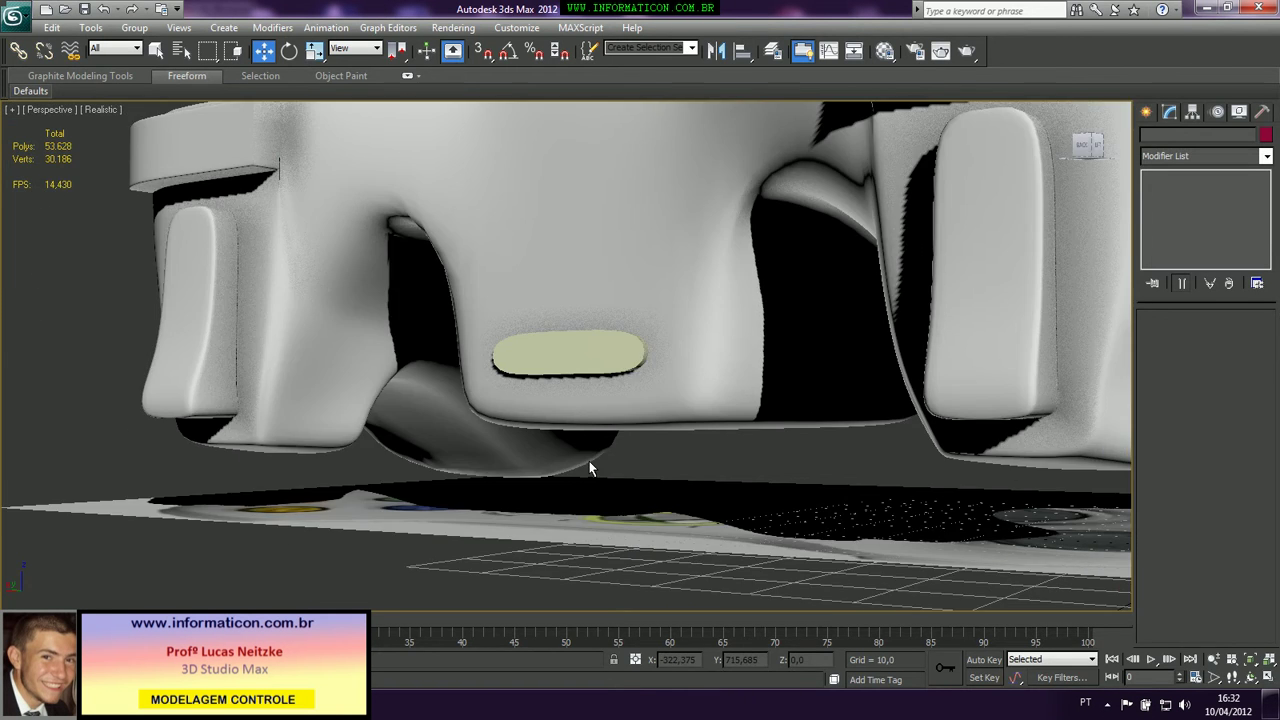
pyautogui.hotkey('alt', 'Tab')
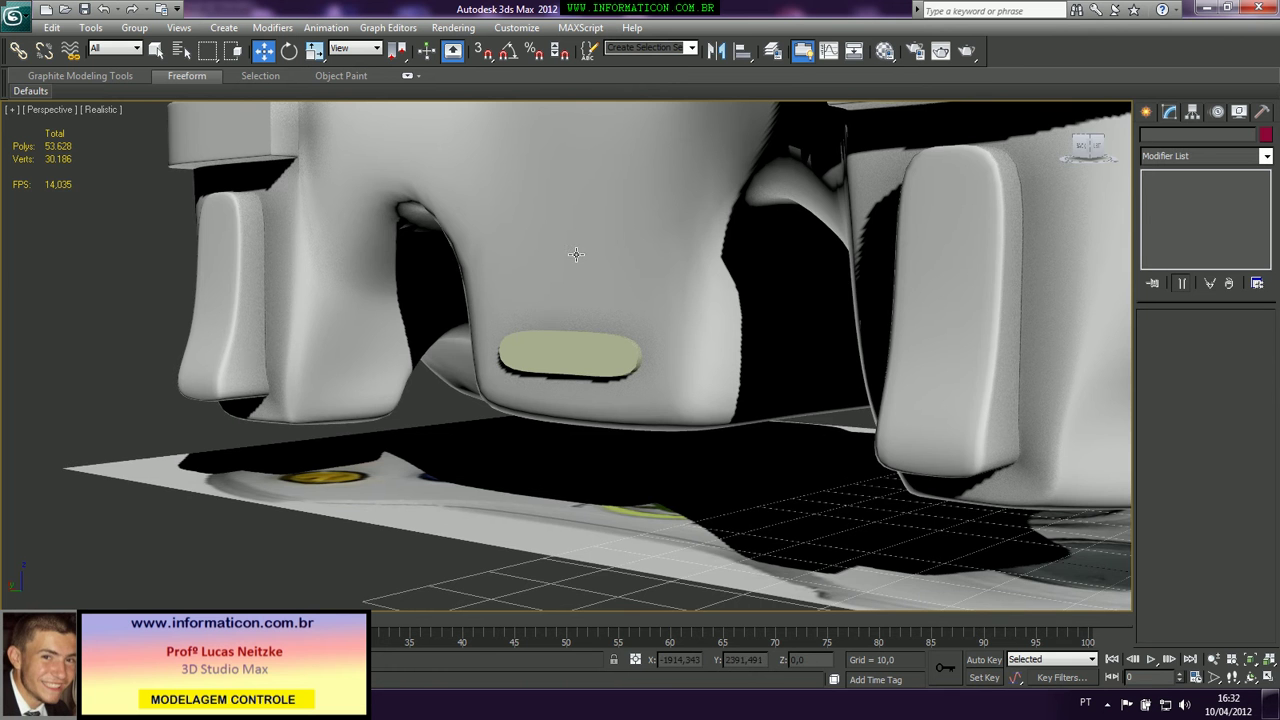
# Select the controller body, go to its Editable Poly level with TurboSmooth turned off, and compare its back with the Windows Photo Viewer reference
pyautogui.click(602, 290)
pyautogui.keyDown('alt'); pyautogui.moveTo(602, 290); pyautogui.dragTo(620, 357, button='middle'); pyautogui.keyUp('alt')
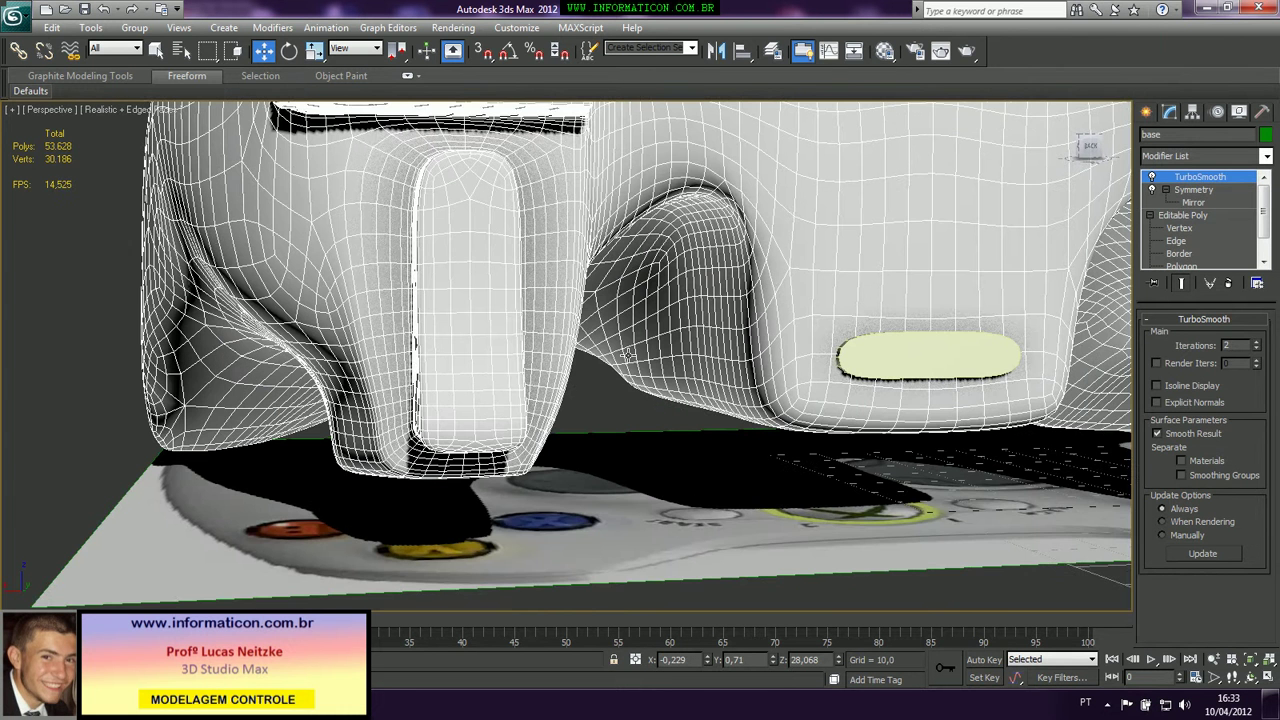
pyautogui.click(1199, 218)
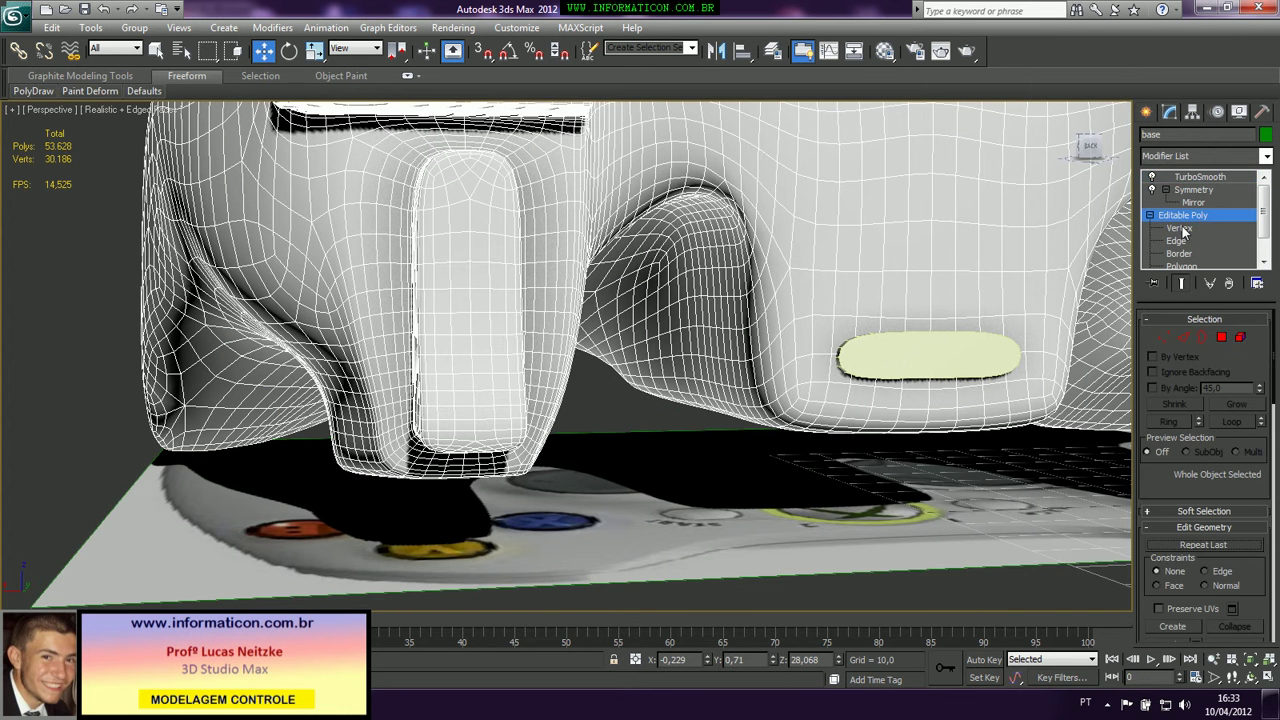
pyautogui.click(1152, 177)
pyautogui.keyDown('alt'); pyautogui.moveTo(400, 355); pyautogui.dragTo(663, 394, button='middle'); pyautogui.keyUp('alt')
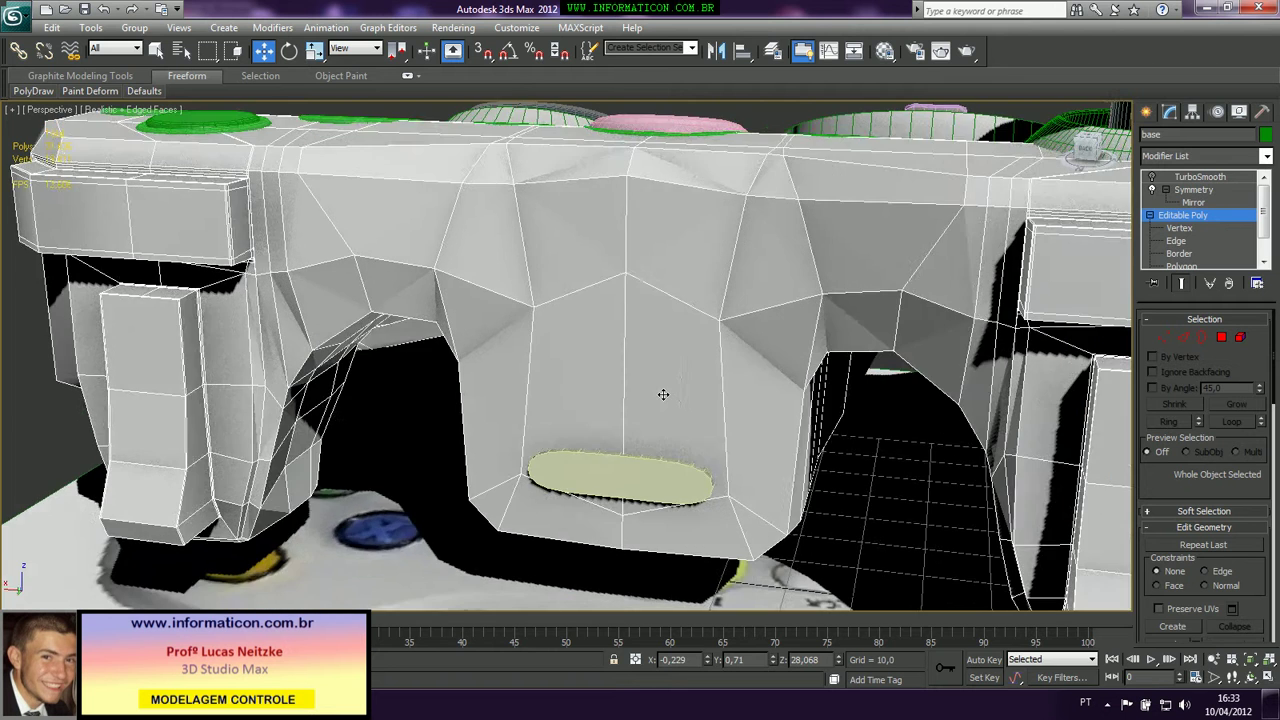
pyautogui.hotkey('alt', 'Tab')
pyautogui.hotkey('alt', 'Tab')
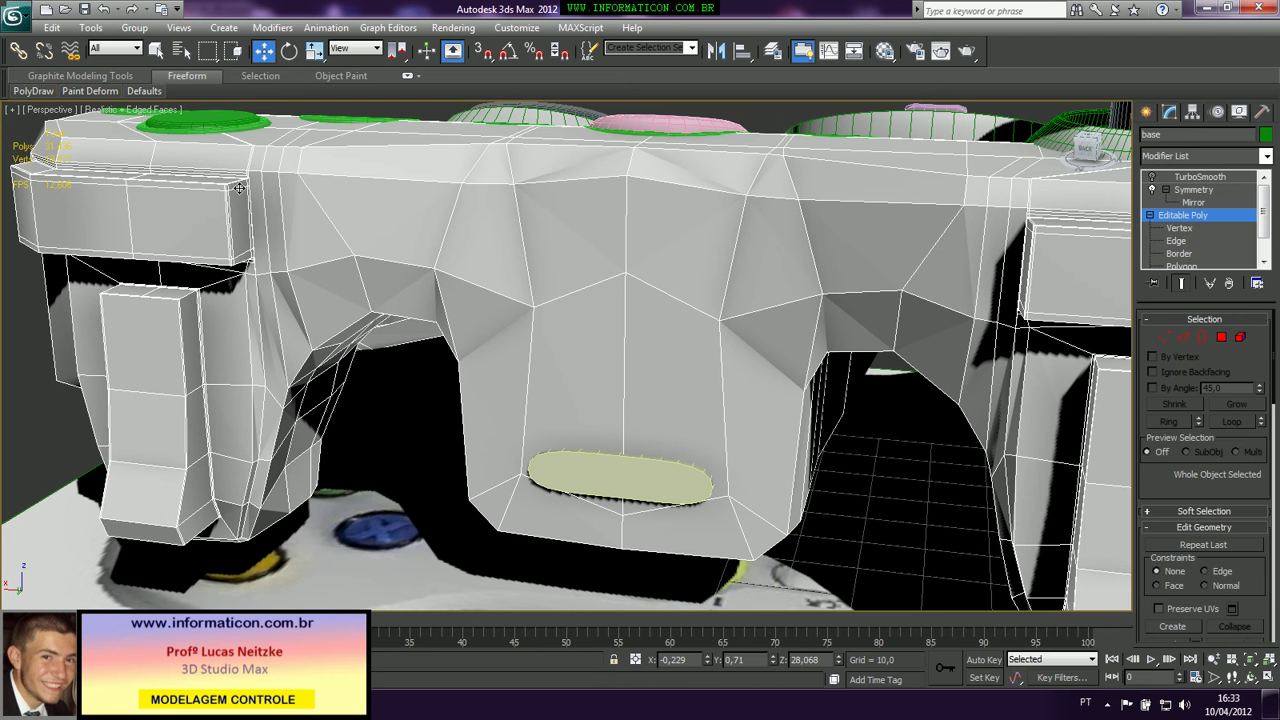
# Compare the back of the controller model with the controle-xbox-360 photo in Windows Photo Viewer, then examine it closely in 3ds Max
pyautogui.hotkey('alt', 'Tab')
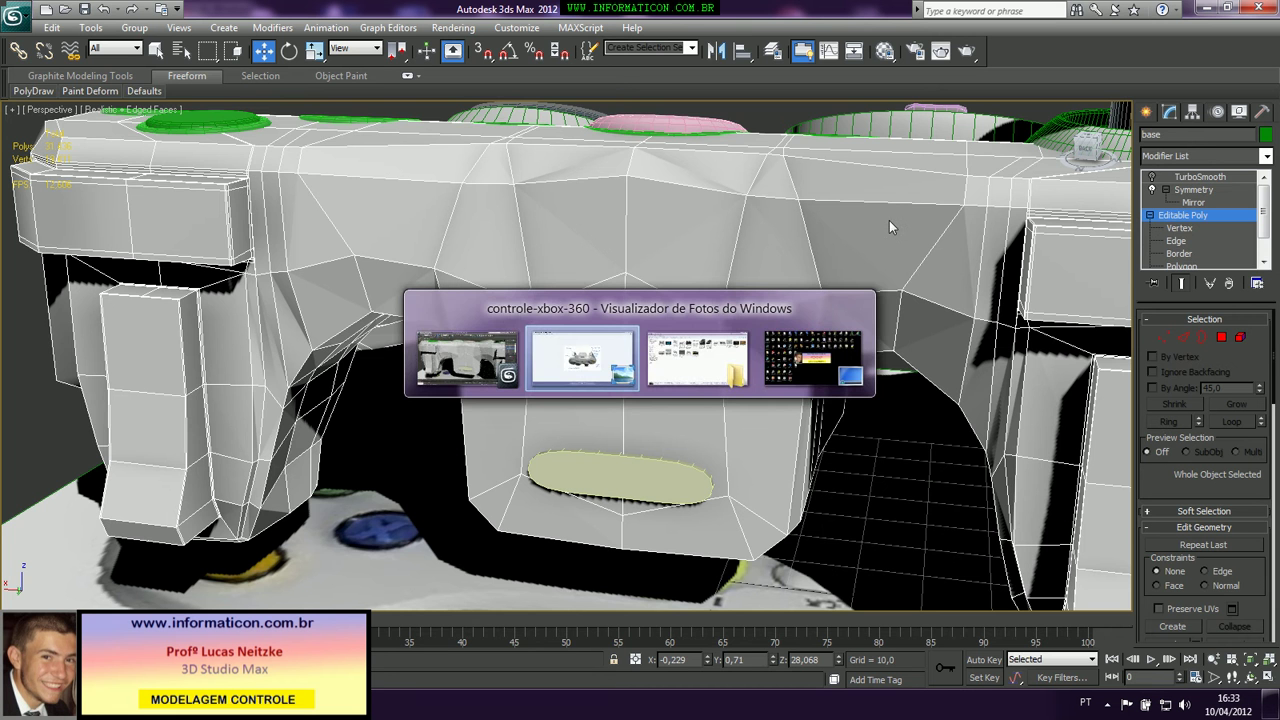
pyautogui.hotkey('alt', 'Tab')
pyautogui.hotkey('alt', 'Tab')
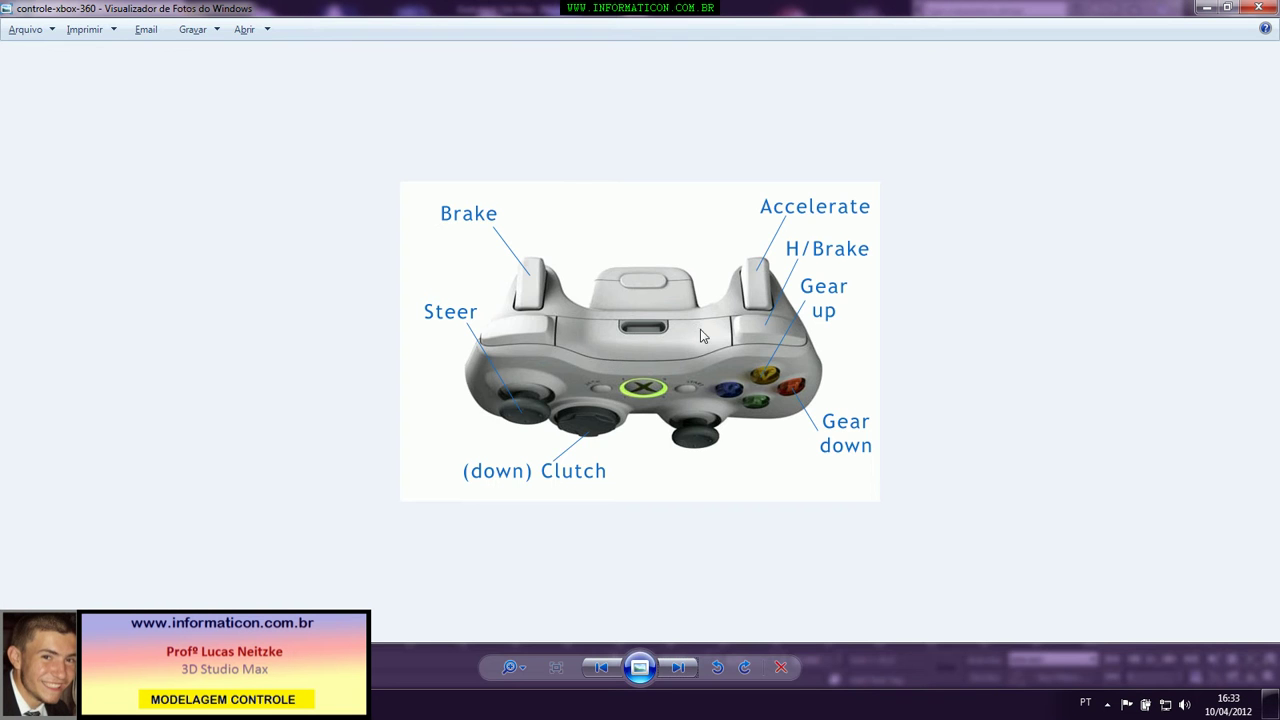
pyautogui.hotkey('alt', 'Tab')
pyautogui.keyDown('alt'); pyautogui.moveTo(1099, 306); pyautogui.dragTo(1090, 280, button='middle'); pyautogui.keyUp('alt')
pyautogui.scroll(3, 1090, 280)
pyautogui.moveTo(1062, 180); pyautogui.dragTo(851, 281, button='middle')
pyautogui.scroll(-3, 906, 155)
pyautogui.keyDown('alt'); pyautogui.moveTo(906, 155); pyautogui.dragTo(718, 331, button='middle'); pyautogui.keyUp('alt')
# Browse the reference images in Windows Photo Viewer to the white controller's rear photo, examine it, and return to 3ds Max
pyautogui.hotkey('alt', 'Tab')
pyautogui.click(679, 667)
pyautogui.click(679, 667)
pyautogui.click(680, 667)
pyautogui.click(680, 667)
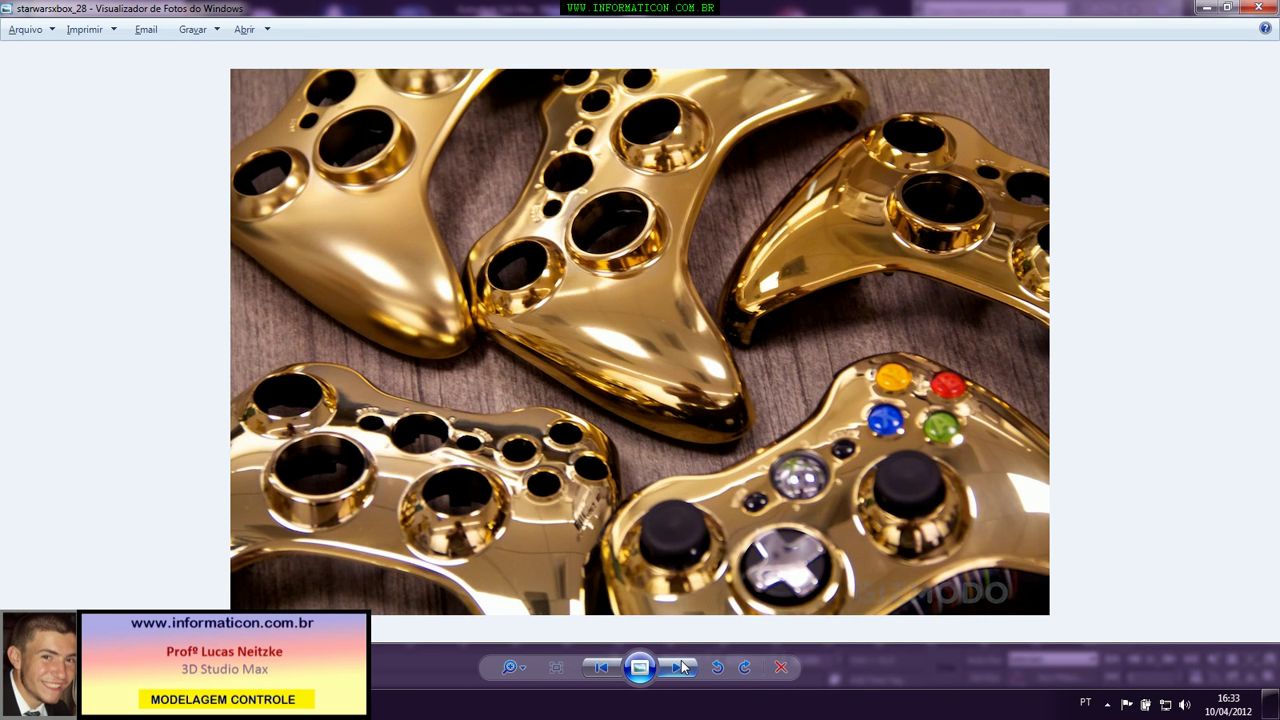
pyautogui.click(680, 667)
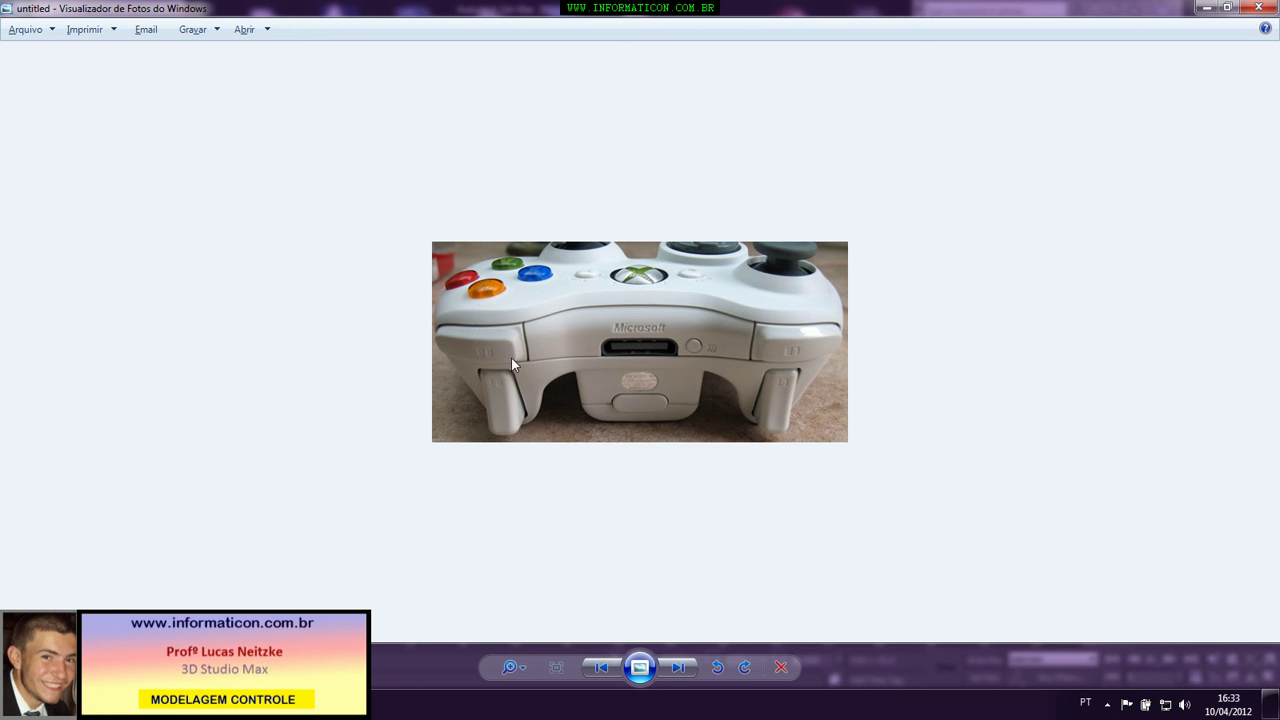
pyautogui.hotkey('alt', 'Tab')
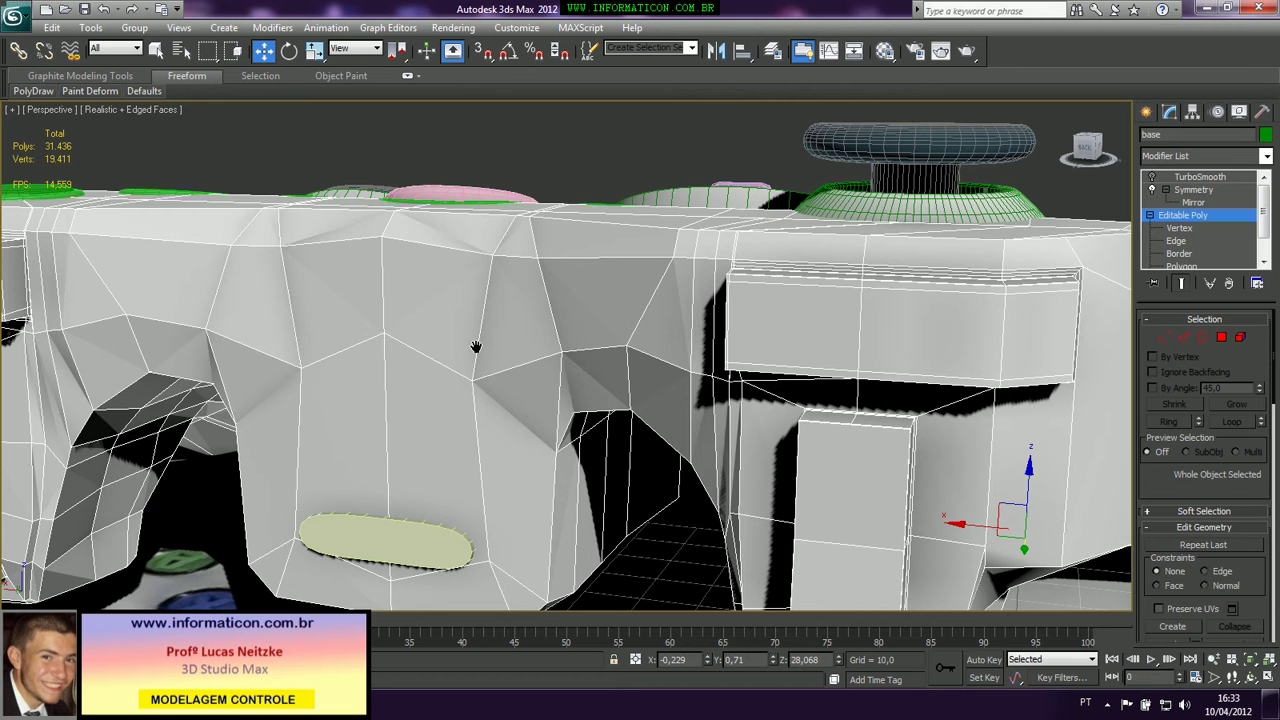
# Turn TurboSmooth back on for the controller body, deselect it, and hide the edged faces
pyautogui.scroll(-5, 477, 349)
pyautogui.keyDown('alt'); pyautogui.moveTo(571, 334); pyautogui.dragTo(705, 335, button='middle'); pyautogui.keyUp('alt')
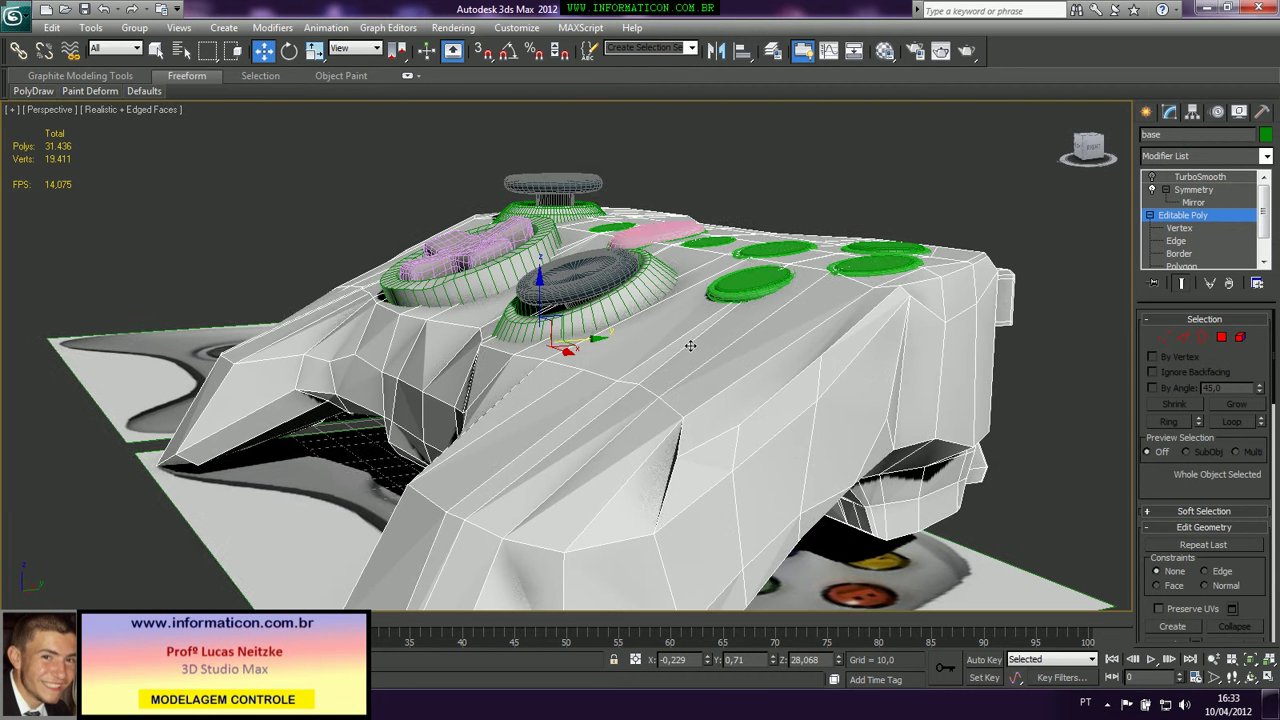
pyautogui.click(1152, 177)
pyautogui.click(810, 175)
pyautogui.press('F4')
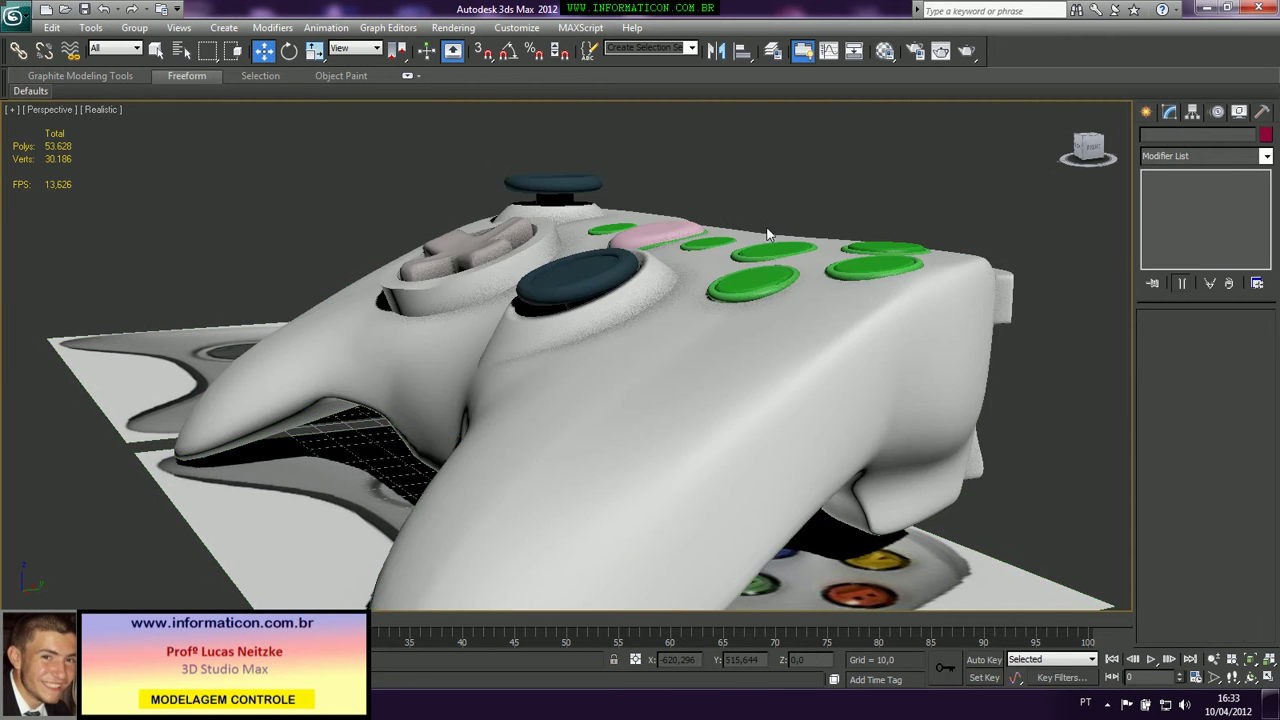
# Try raising the controller body's vertices just in front of the D-pad ring, undo the move, and clear the selection
pyautogui.keyDown('alt'); pyautogui.moveTo(152, 254); pyautogui.dragTo(366, 302, button='middle'); pyautogui.keyUp('alt')
pyautogui.click(752, 322)
pyautogui.moveTo(745, 330); pyautogui.dragTo(795, 324, button='middle')
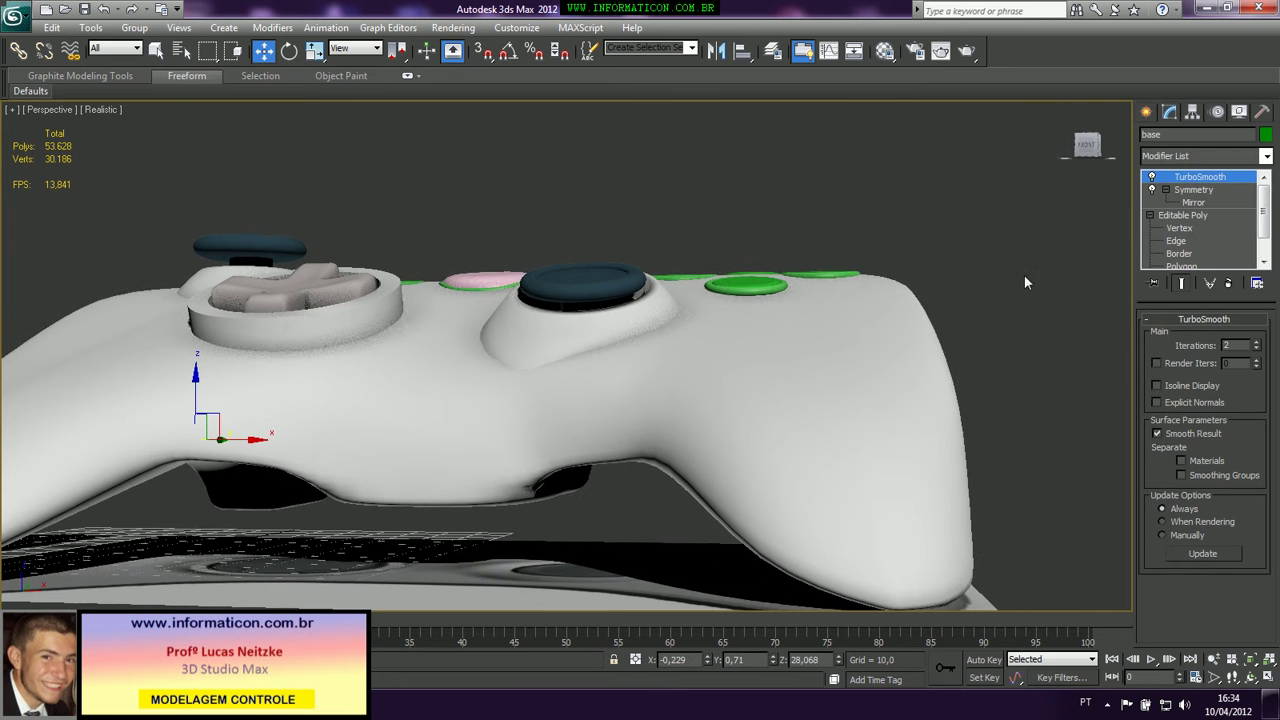
pyautogui.click(1179, 228)
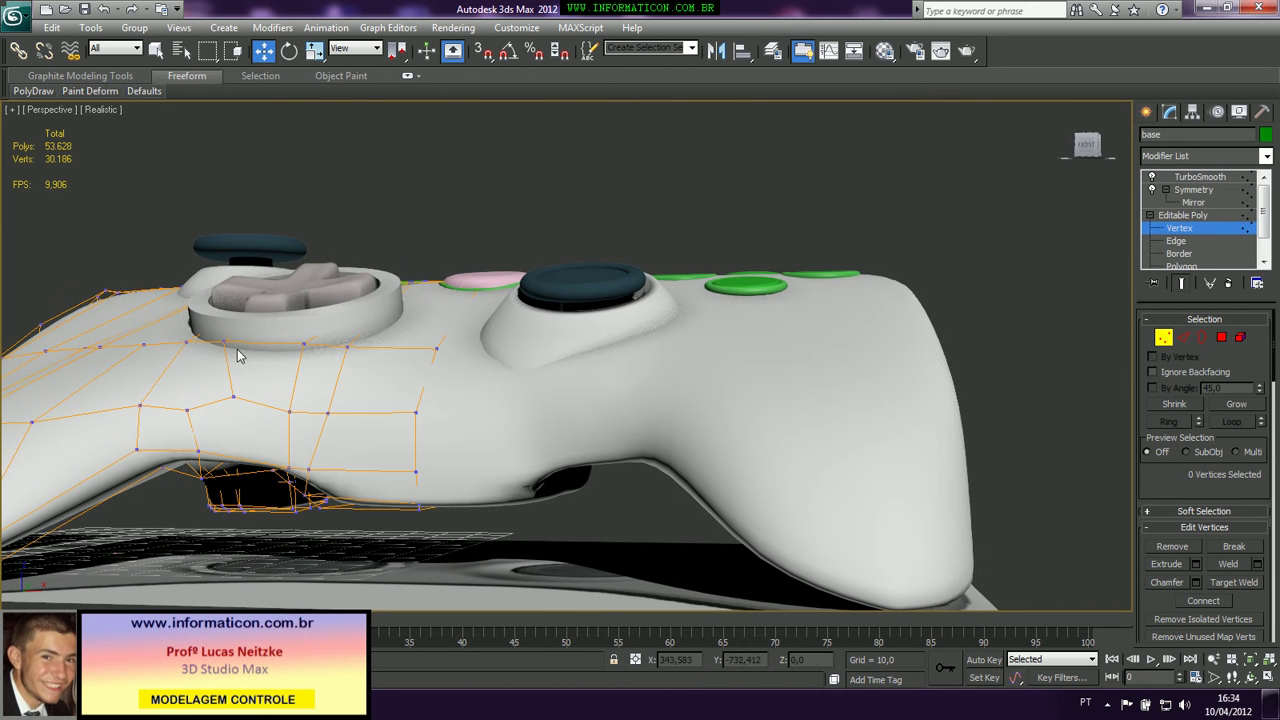
pyautogui.click(304, 343)
pyautogui.moveTo(304, 295); pyautogui.dragTo(304, 283)
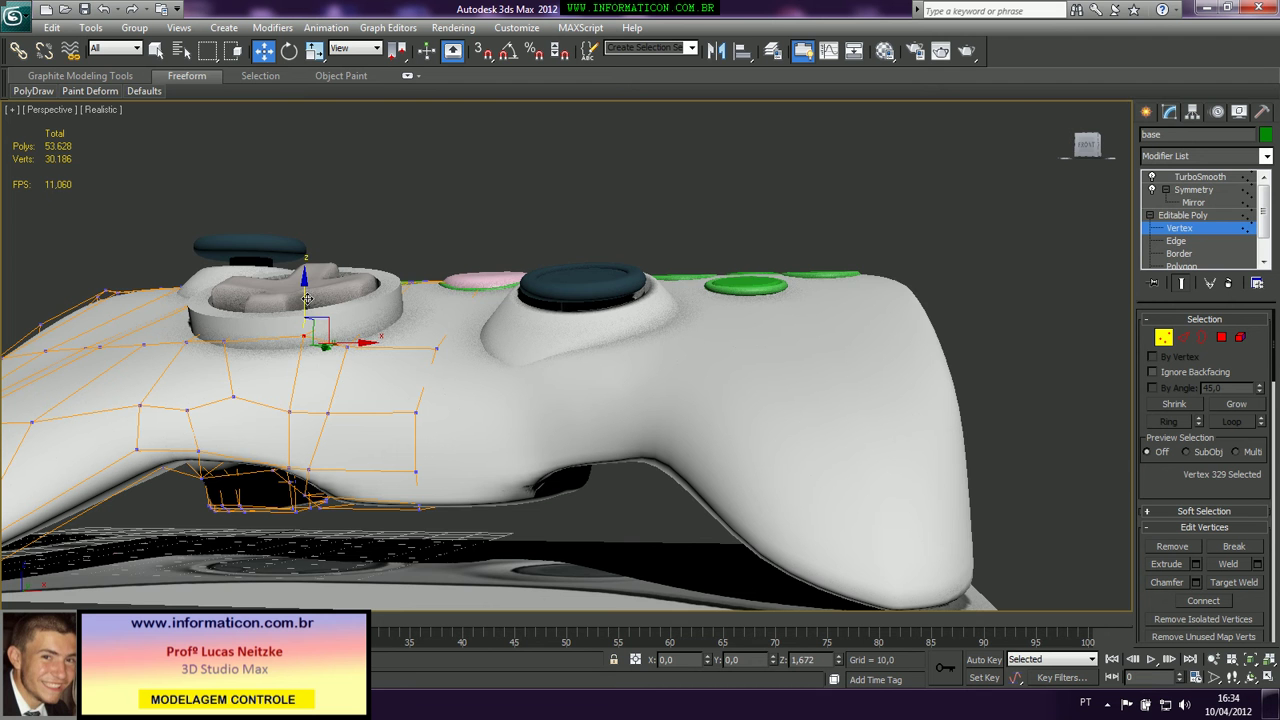
pyautogui.click(349, 348)
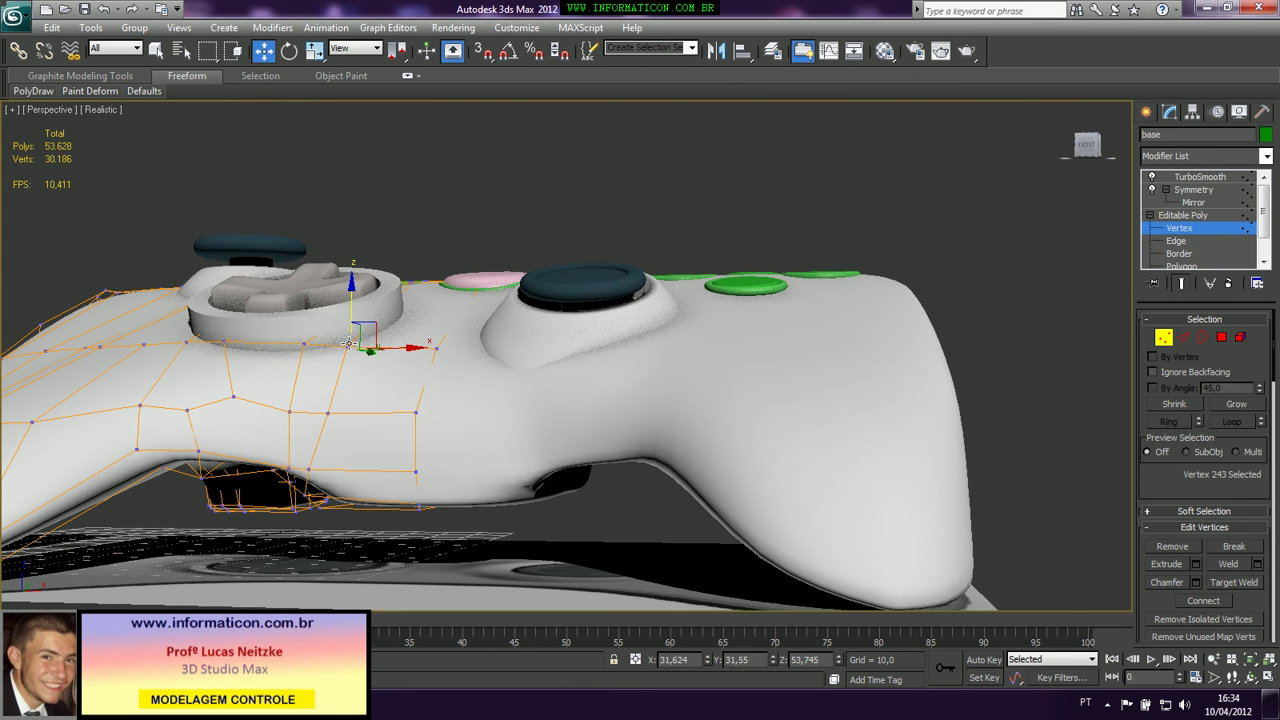
pyautogui.click(347, 348)
pyautogui.moveTo(351, 300); pyautogui.dragTo(347, 289)
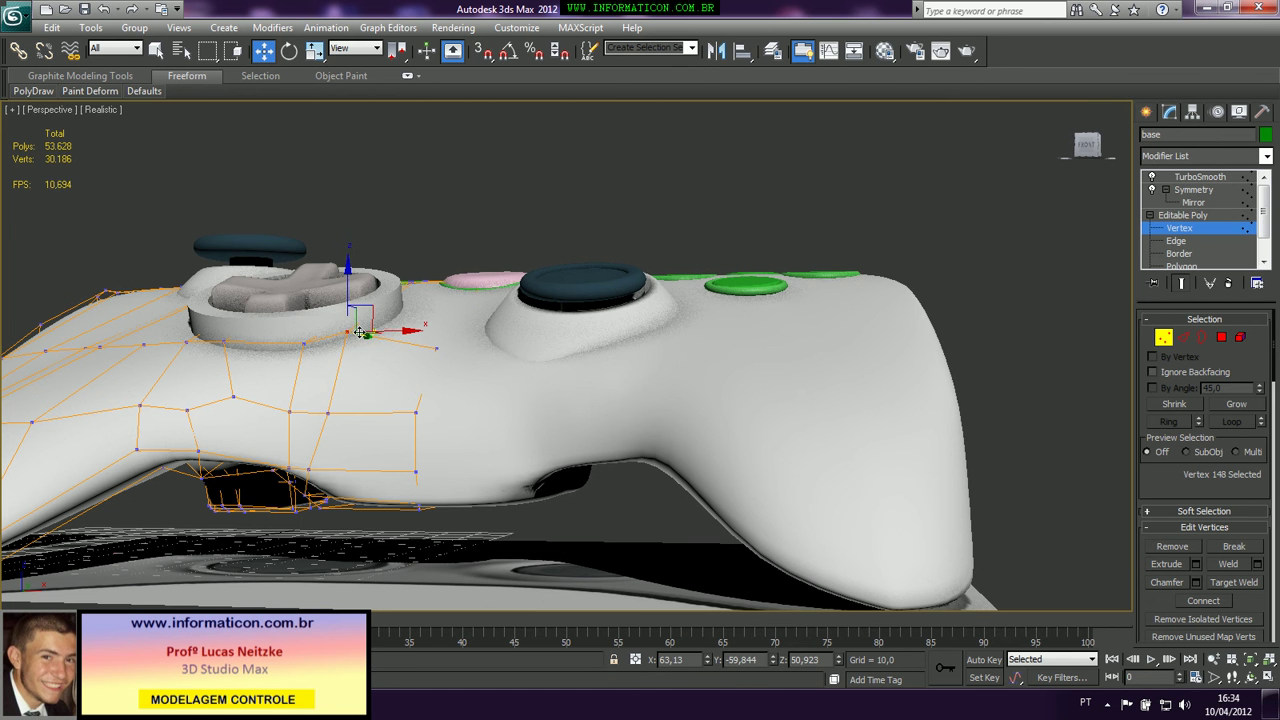
pyautogui.moveTo(374, 333); pyautogui.dragTo(349, 317)
pyautogui.hotkey('ctrl', 'z')
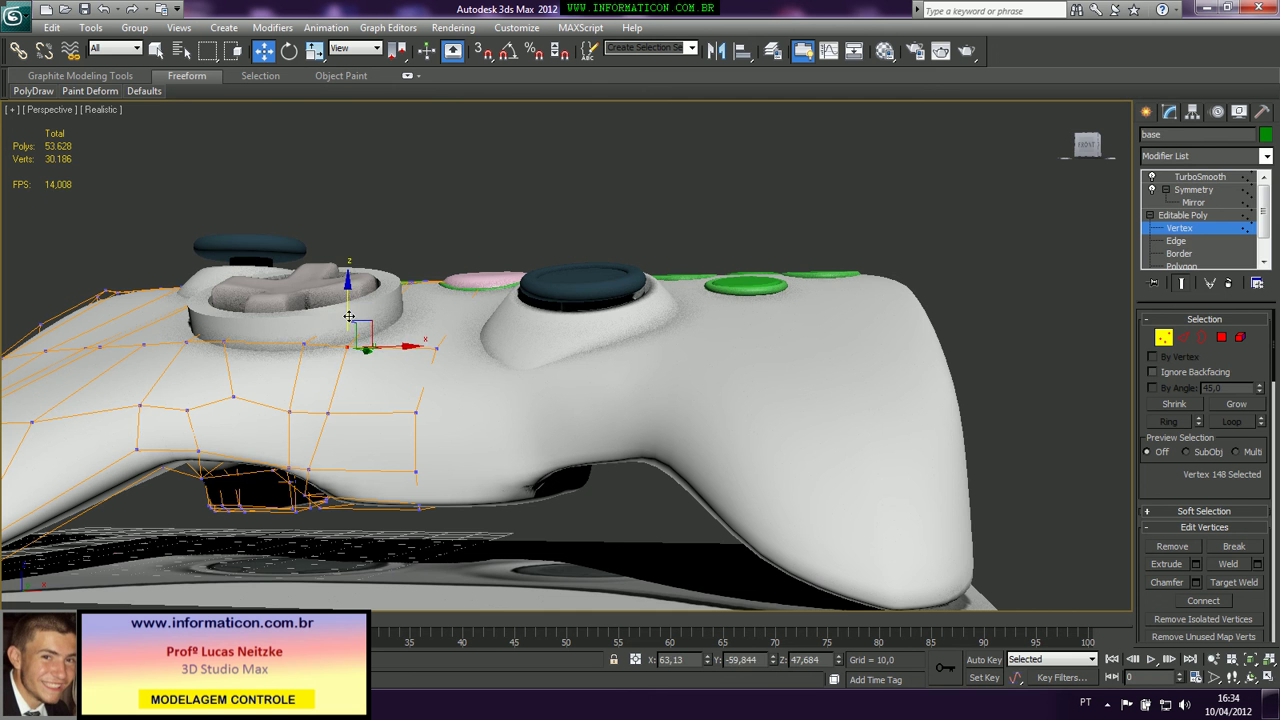
pyautogui.hotkey('ctrl', 'd')
pyautogui.hotkey('ctrl', 'd')
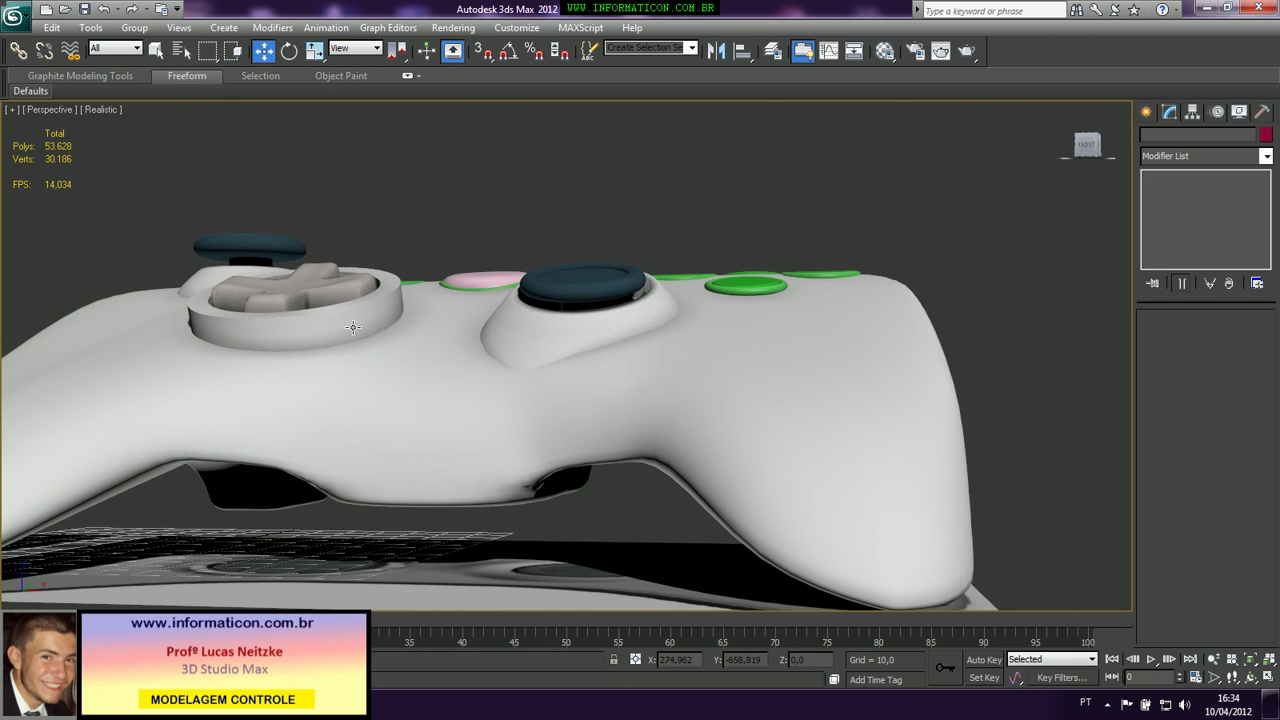
# Raise the body vertices in front of the D-pad ring slightly to soften the mirrored thumbstick base, then exit vertex editing and deselect the body
pyautogui.click(357, 368)
pyautogui.keyDown('alt'); pyautogui.moveTo(357, 368); pyautogui.dragTo(392, 398, button='middle'); pyautogui.keyUp('alt')
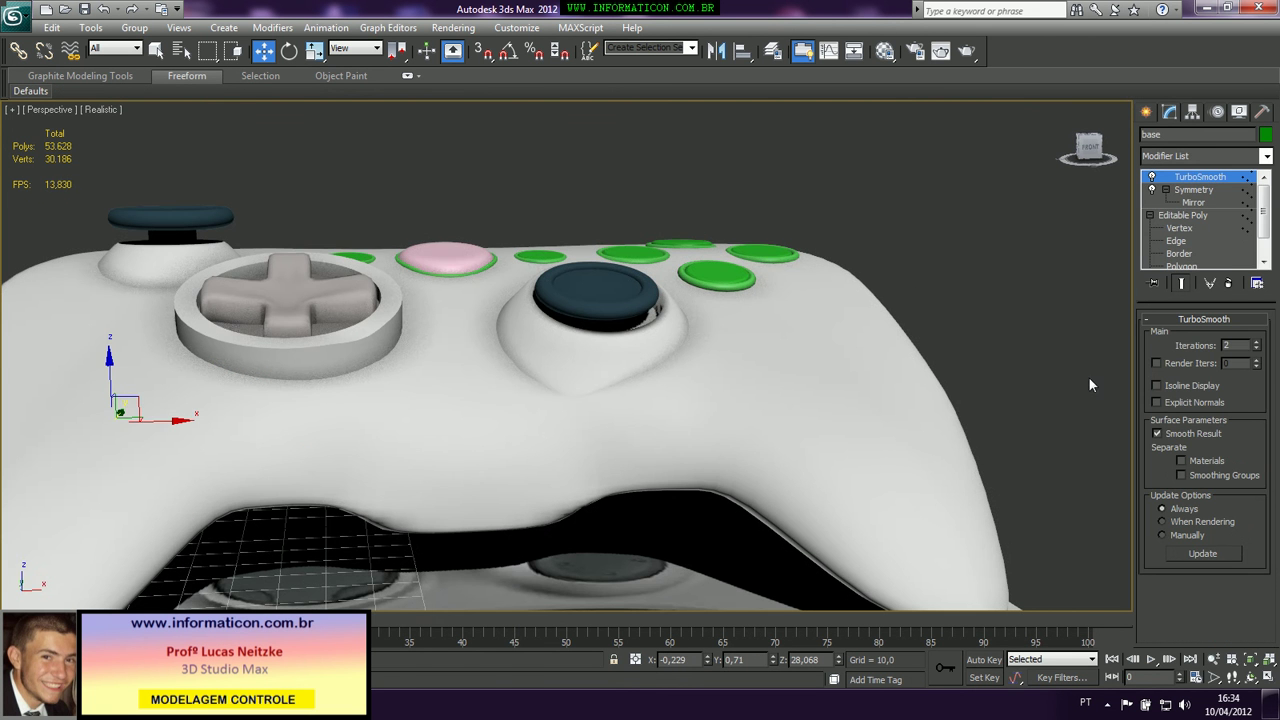
pyautogui.click(1197, 228)
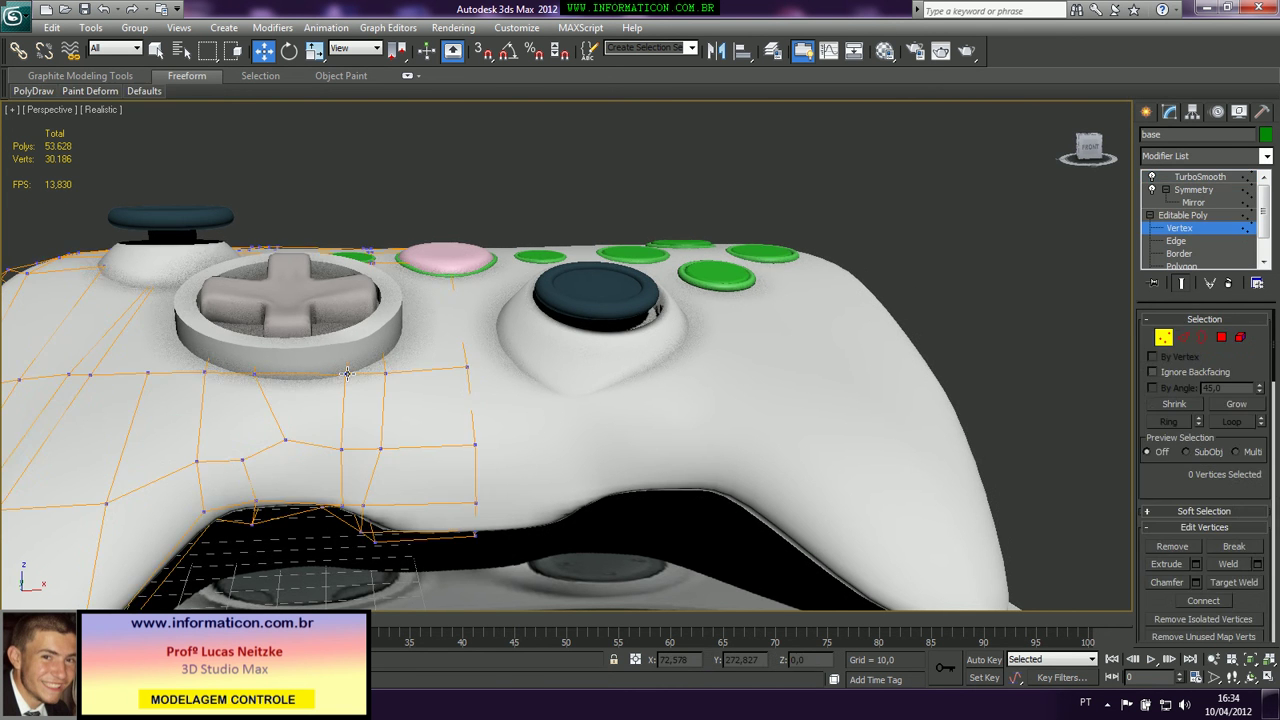
pyautogui.click(383, 360)
pyautogui.moveTo(383, 360); pyautogui.dragTo(420, 363)
pyautogui.click(341, 374)
pyautogui.click(1166, 338)
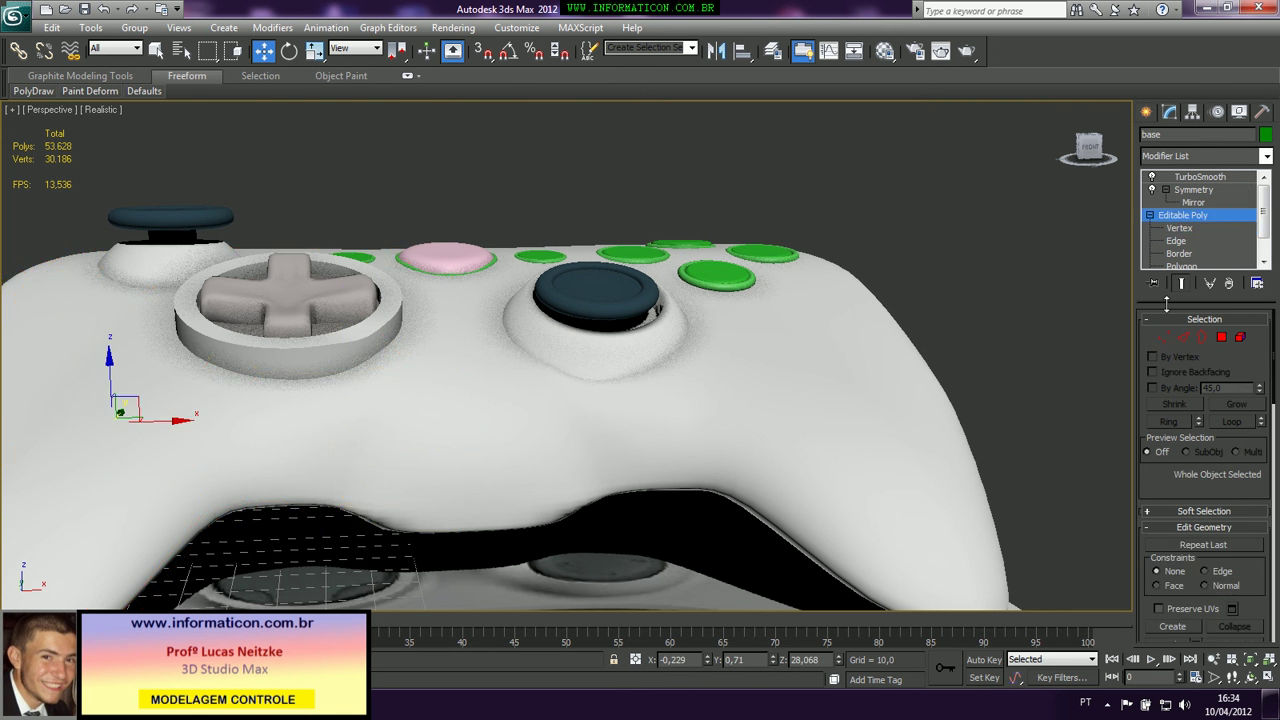
pyautogui.click(1050, 260)
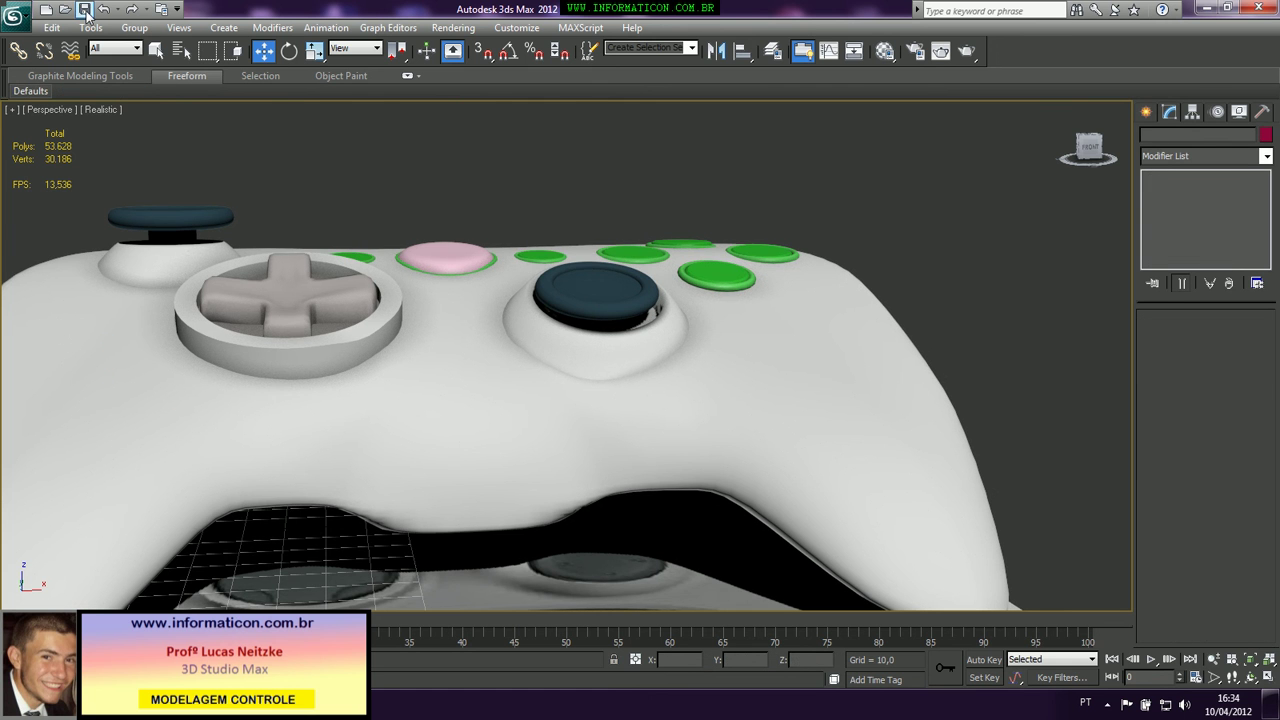